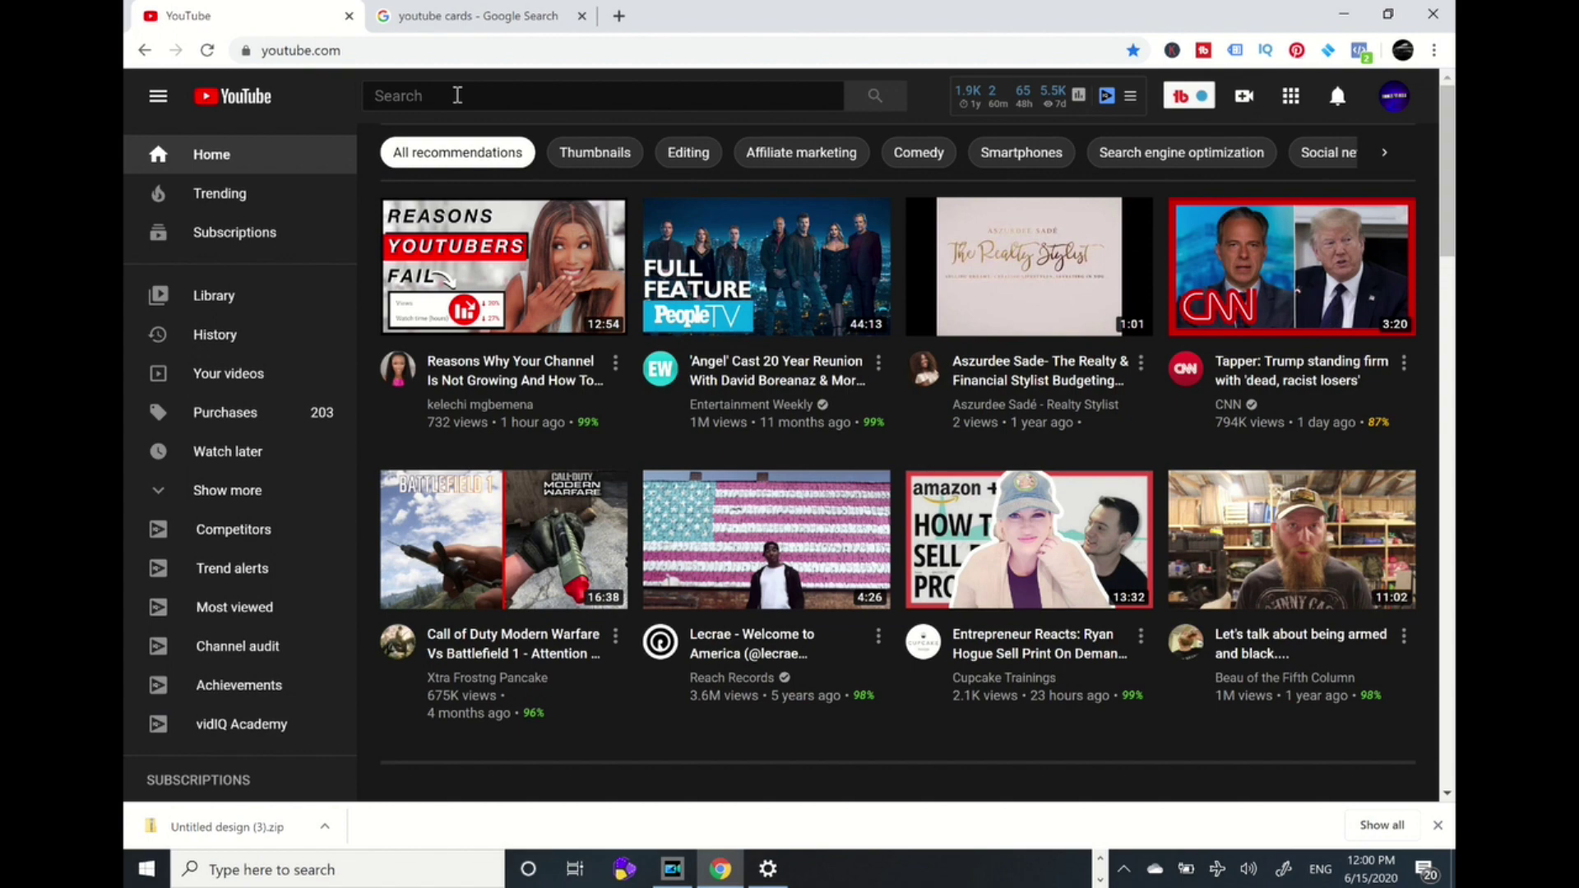
Review the Google results for 'youtube cards', then return to the YouTube home page tab
click(465, 13)
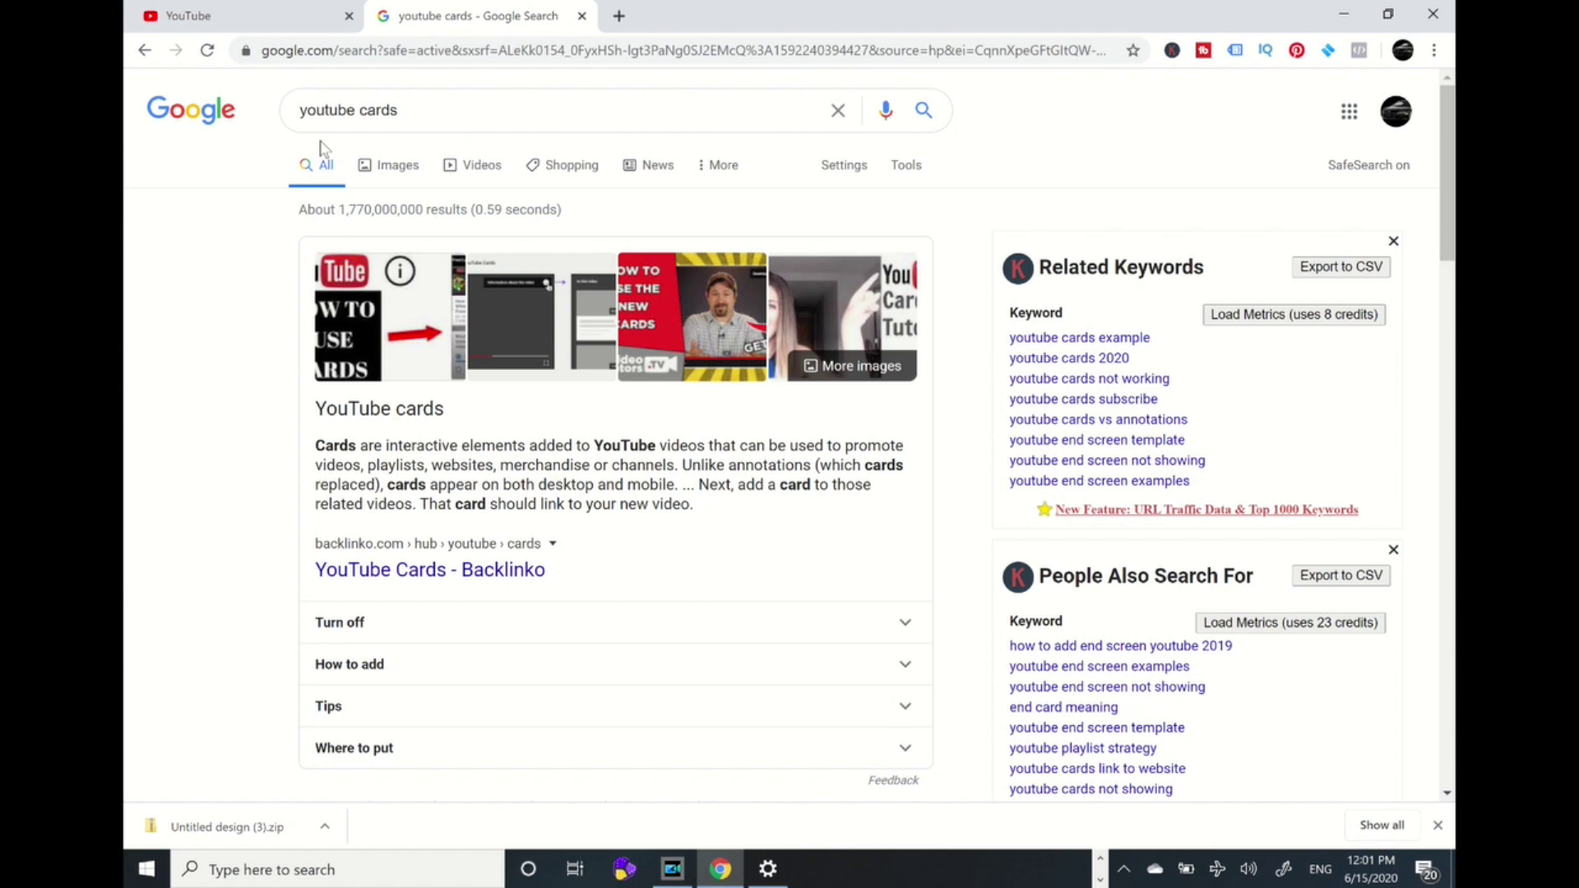
click(235, 23)
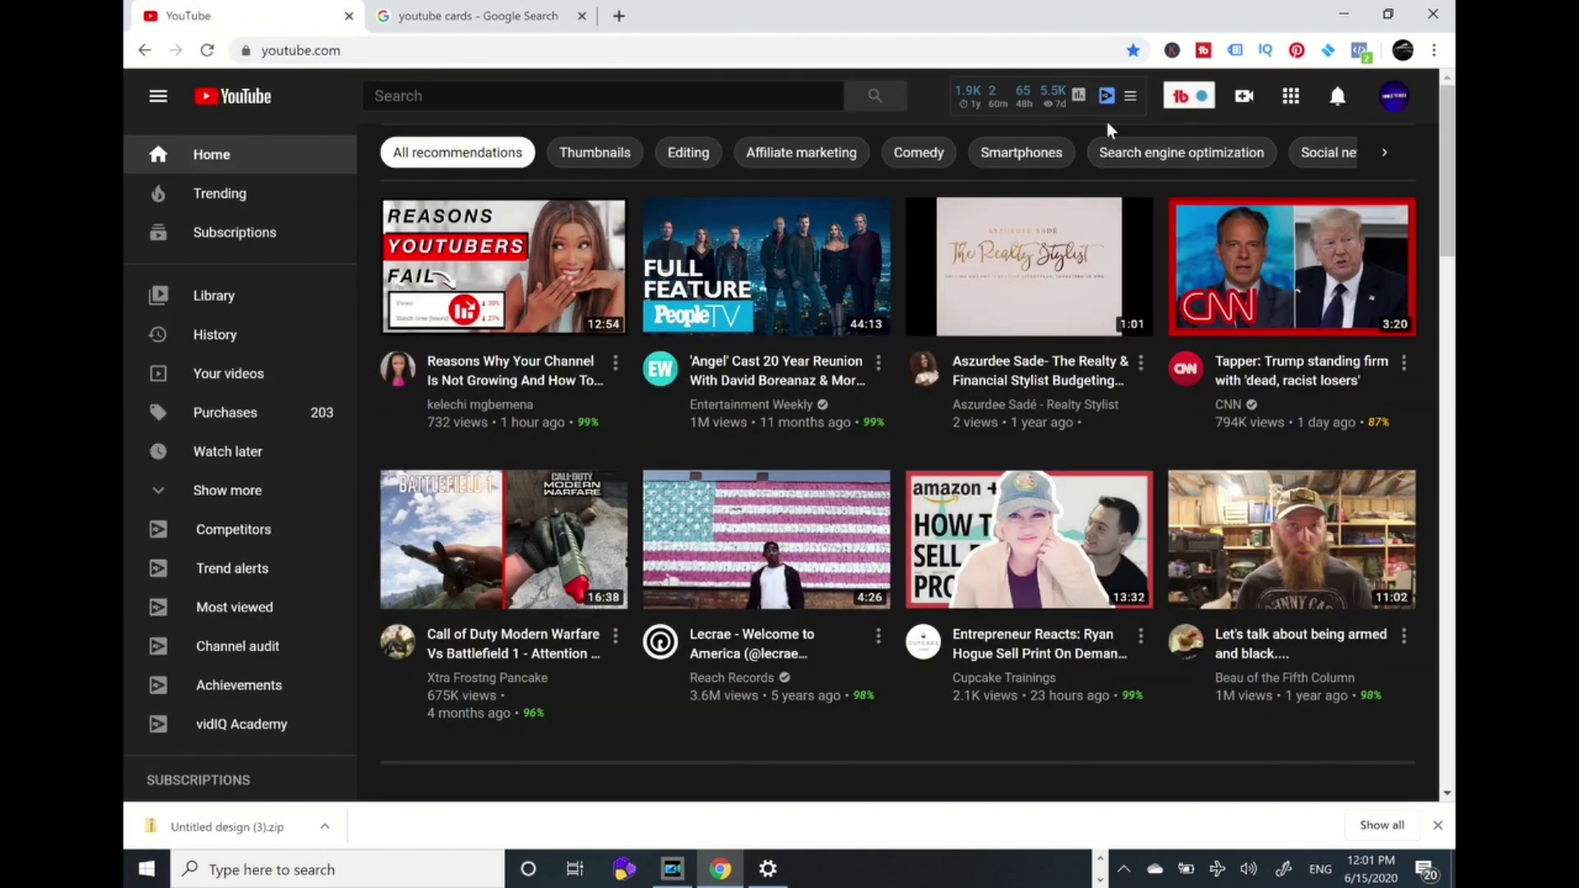
Open YouTube Studio from the avatar menu and list the channel's uploaded videos
click(1392, 98)
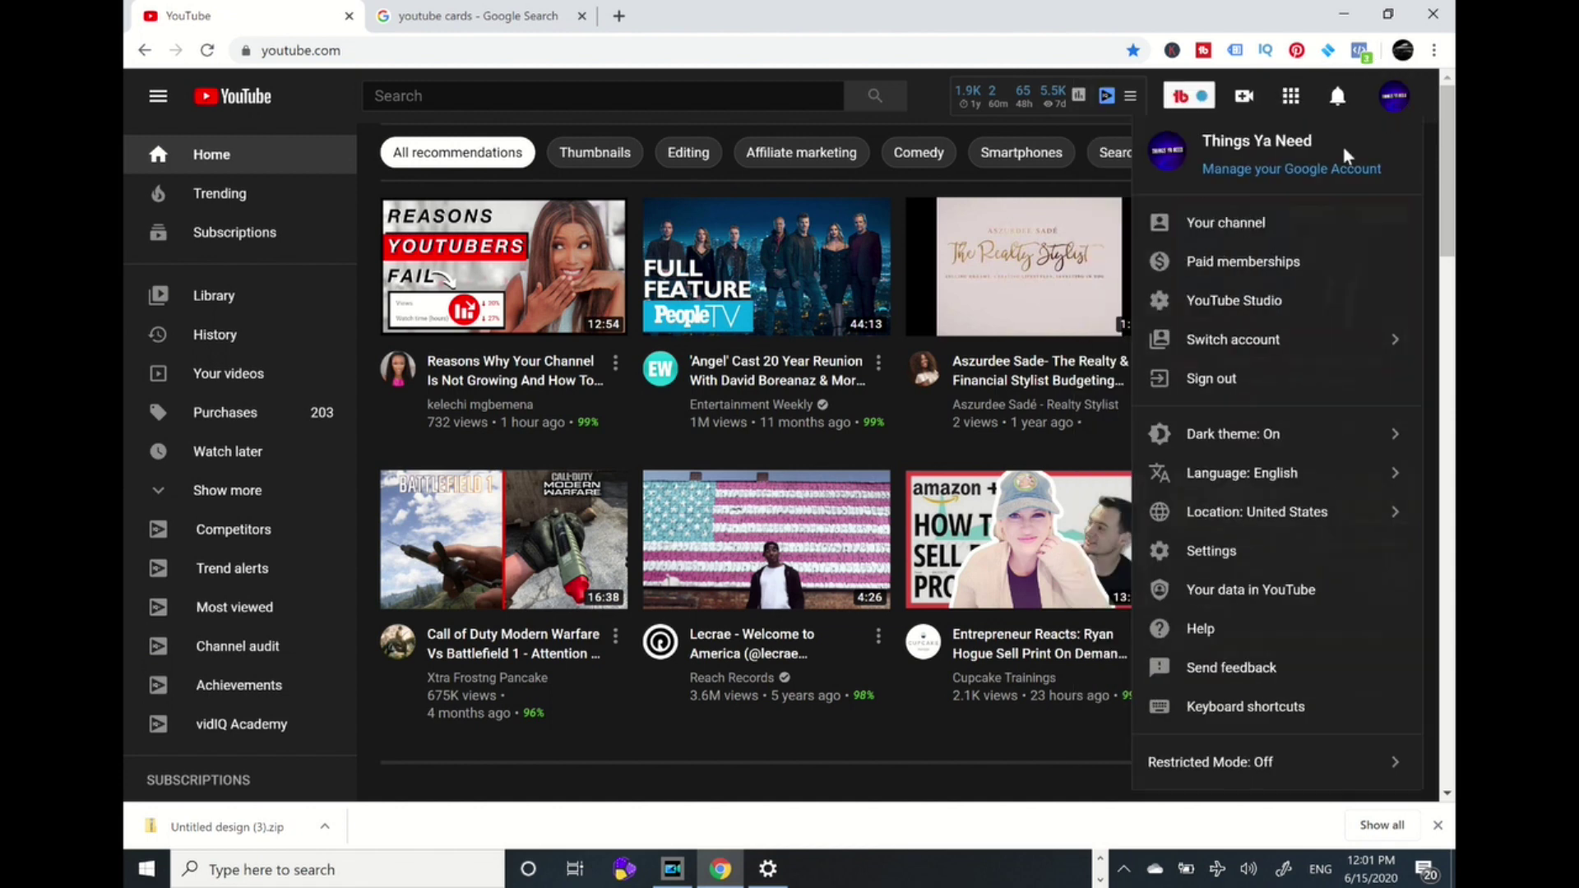
click(1249, 303)
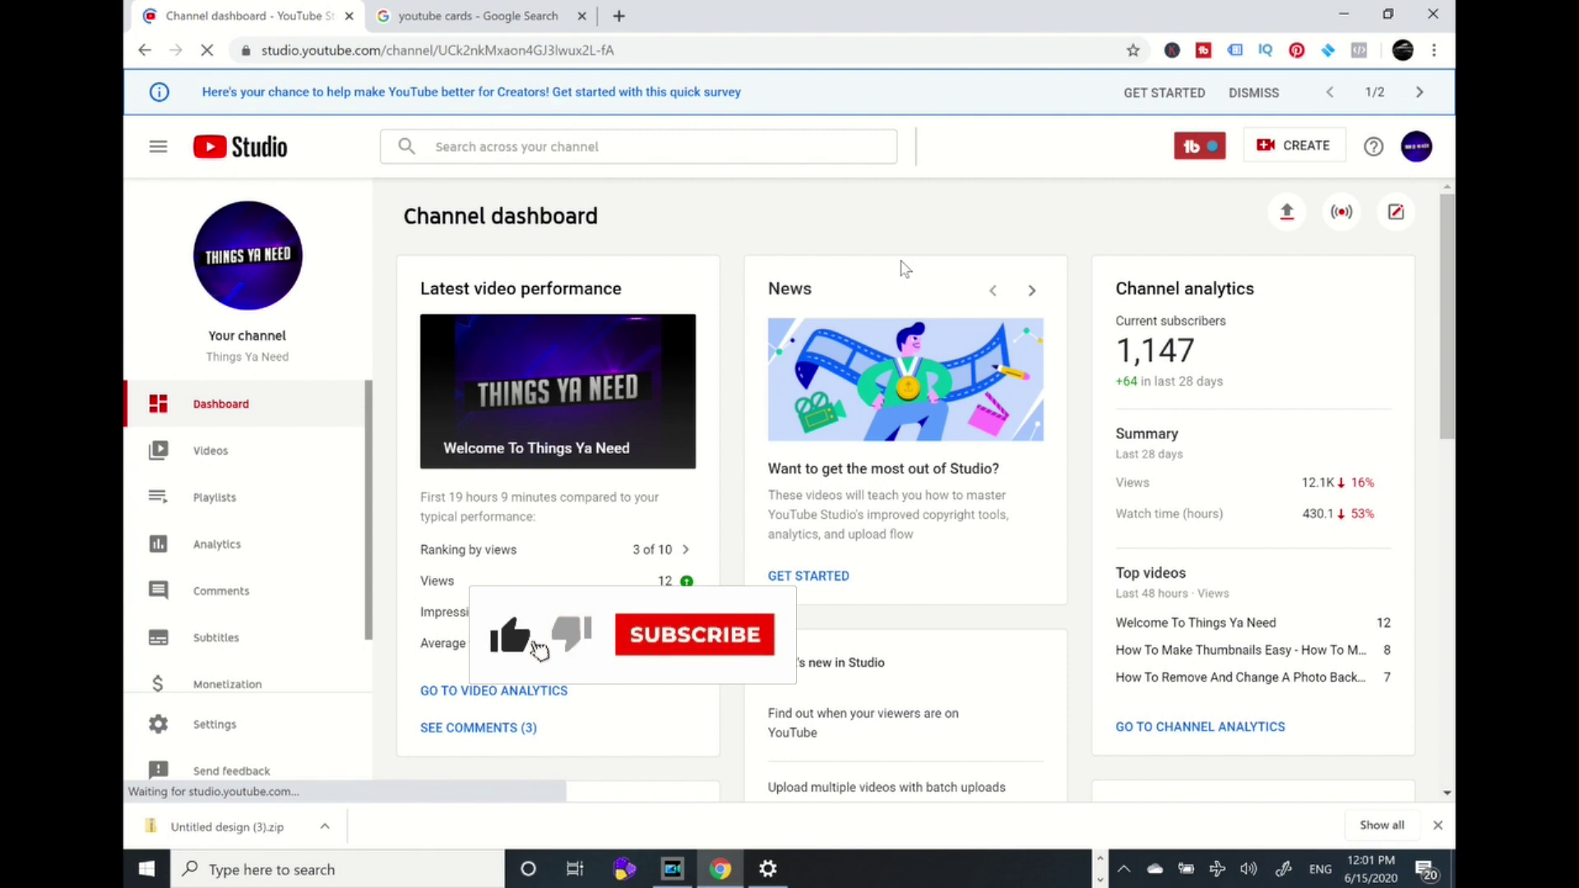
click(223, 466)
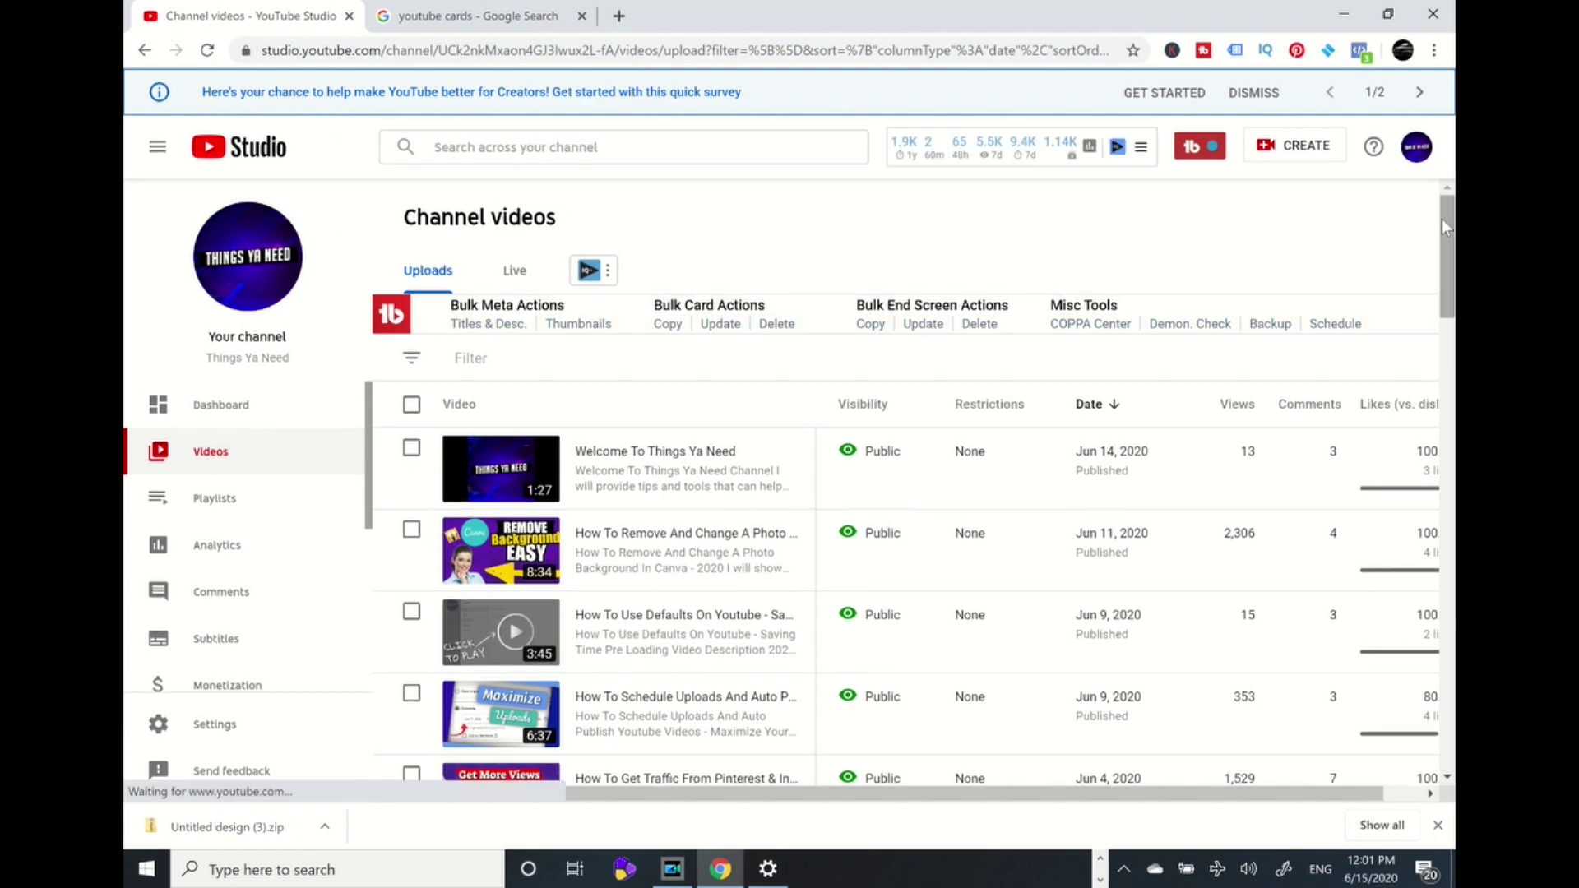
Page through the uploads list and open the unlisted AD SIGHT PRO video's details
drag(1445, 226, 1427, 609)
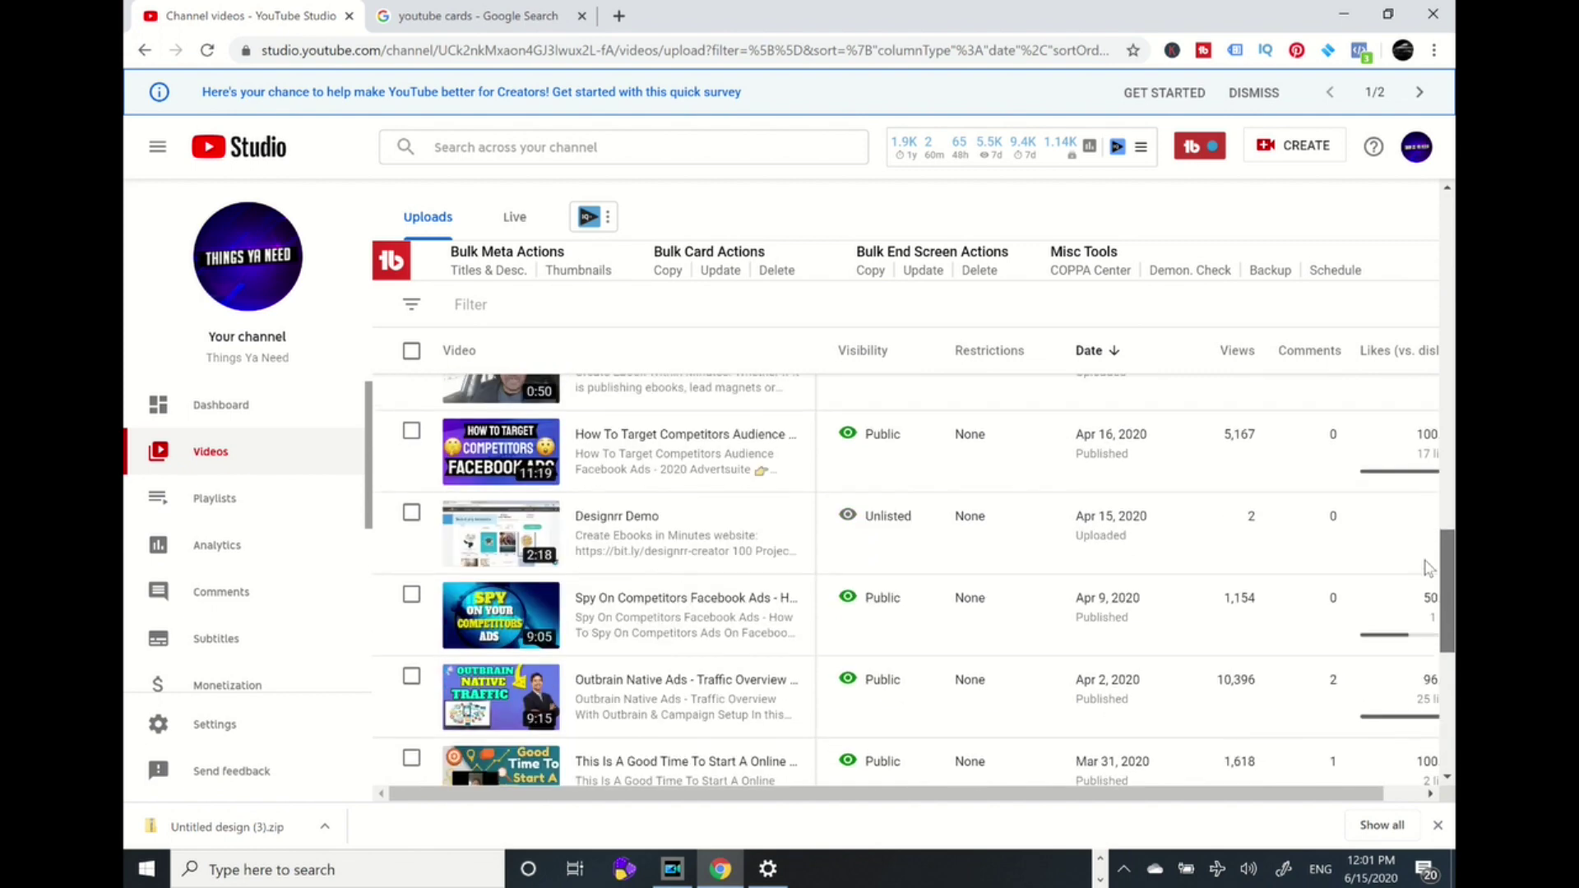
drag(1428, 608, 1424, 713)
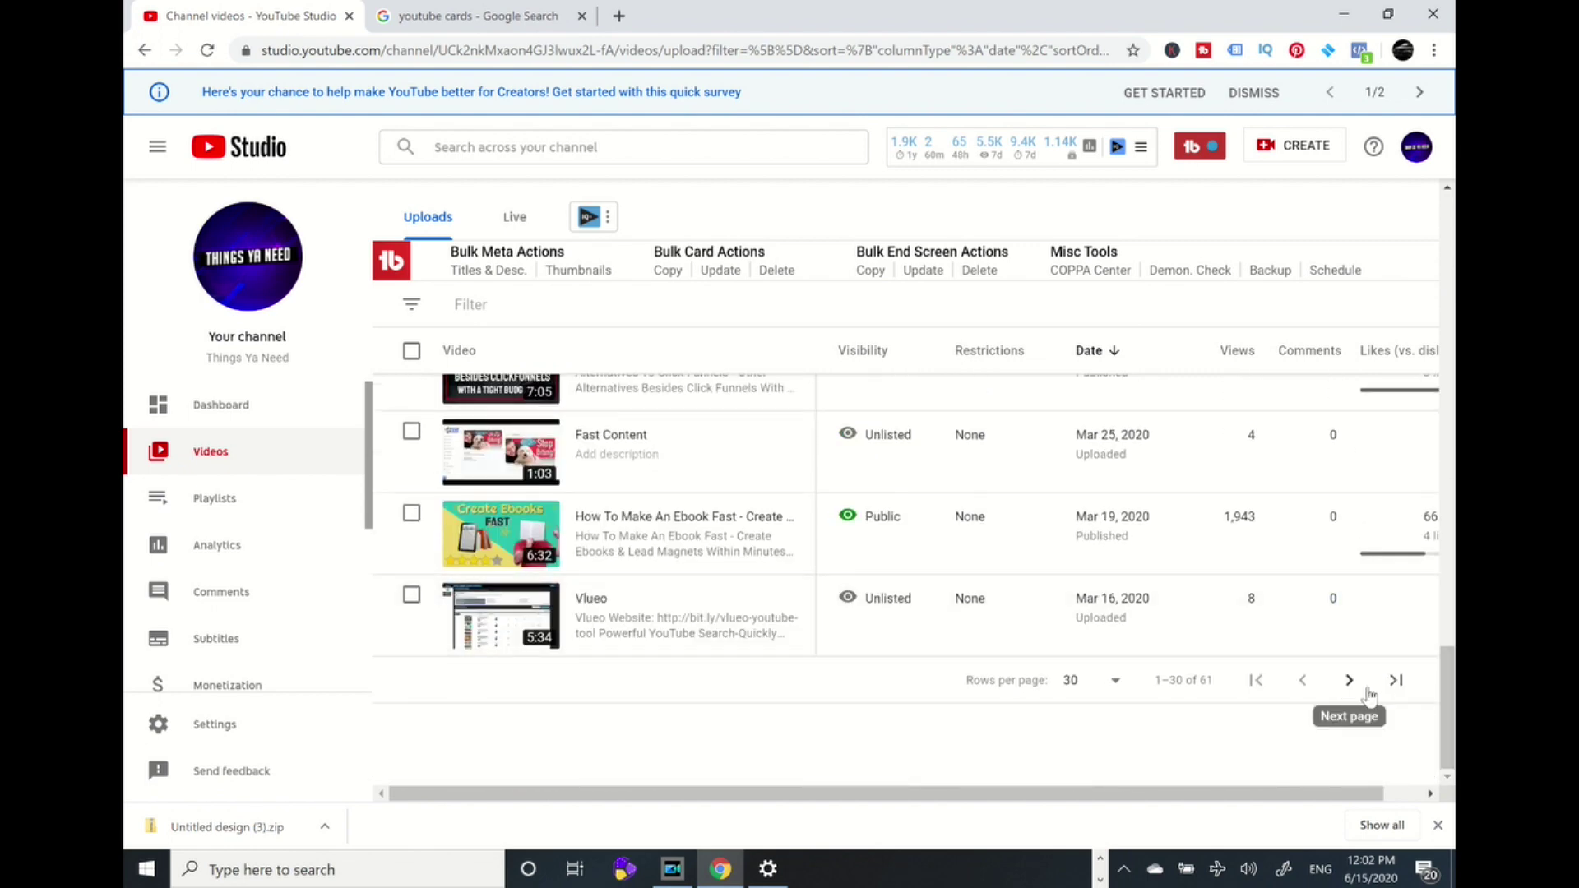
click(1396, 683)
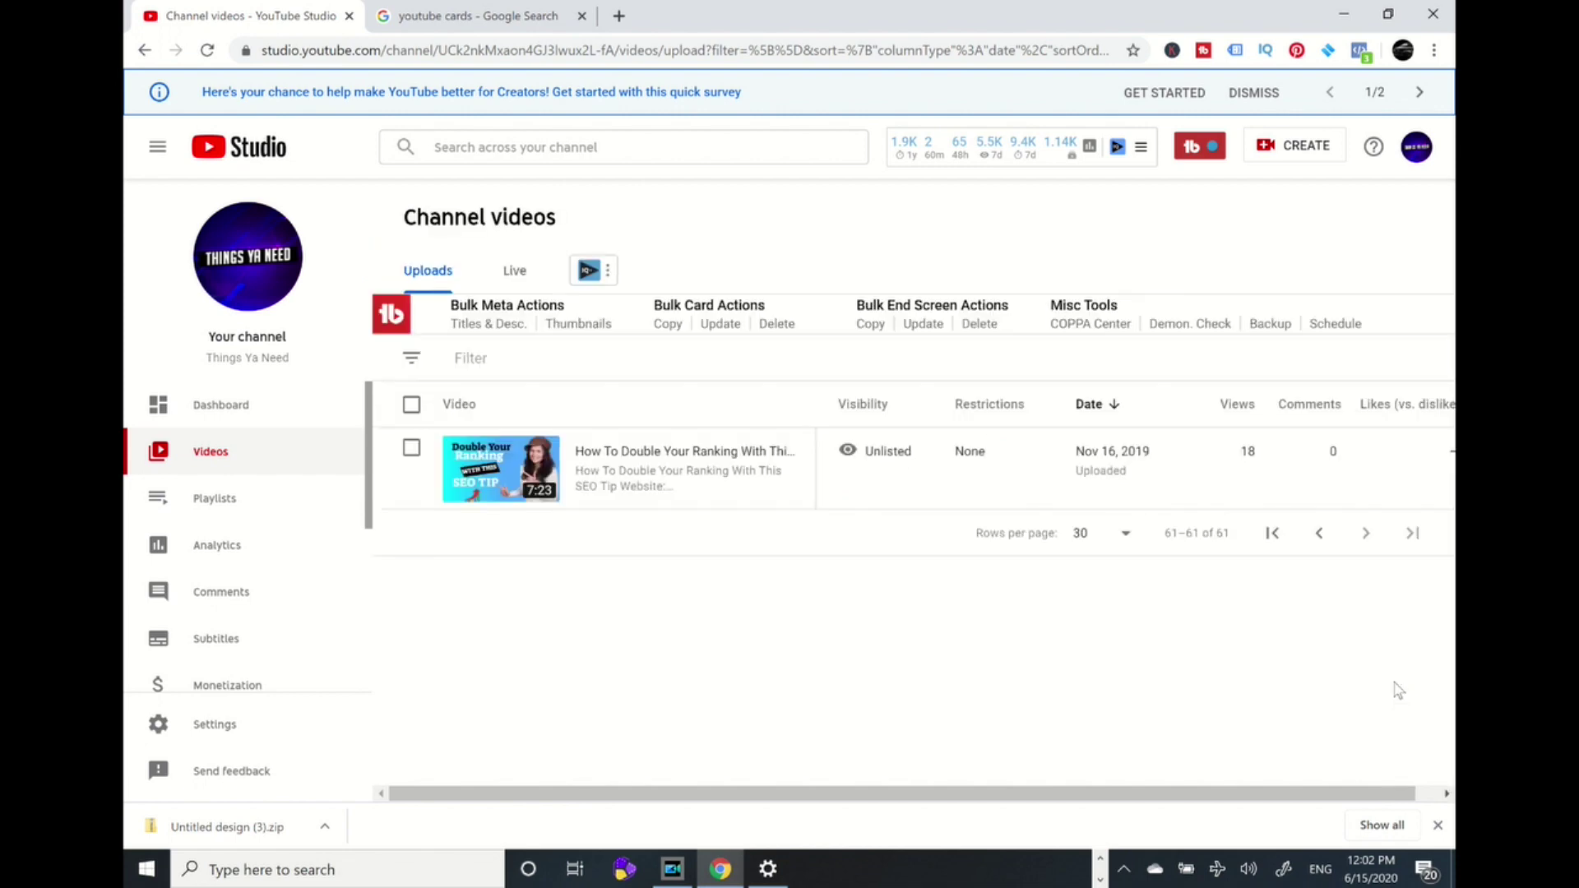
click(1320, 535)
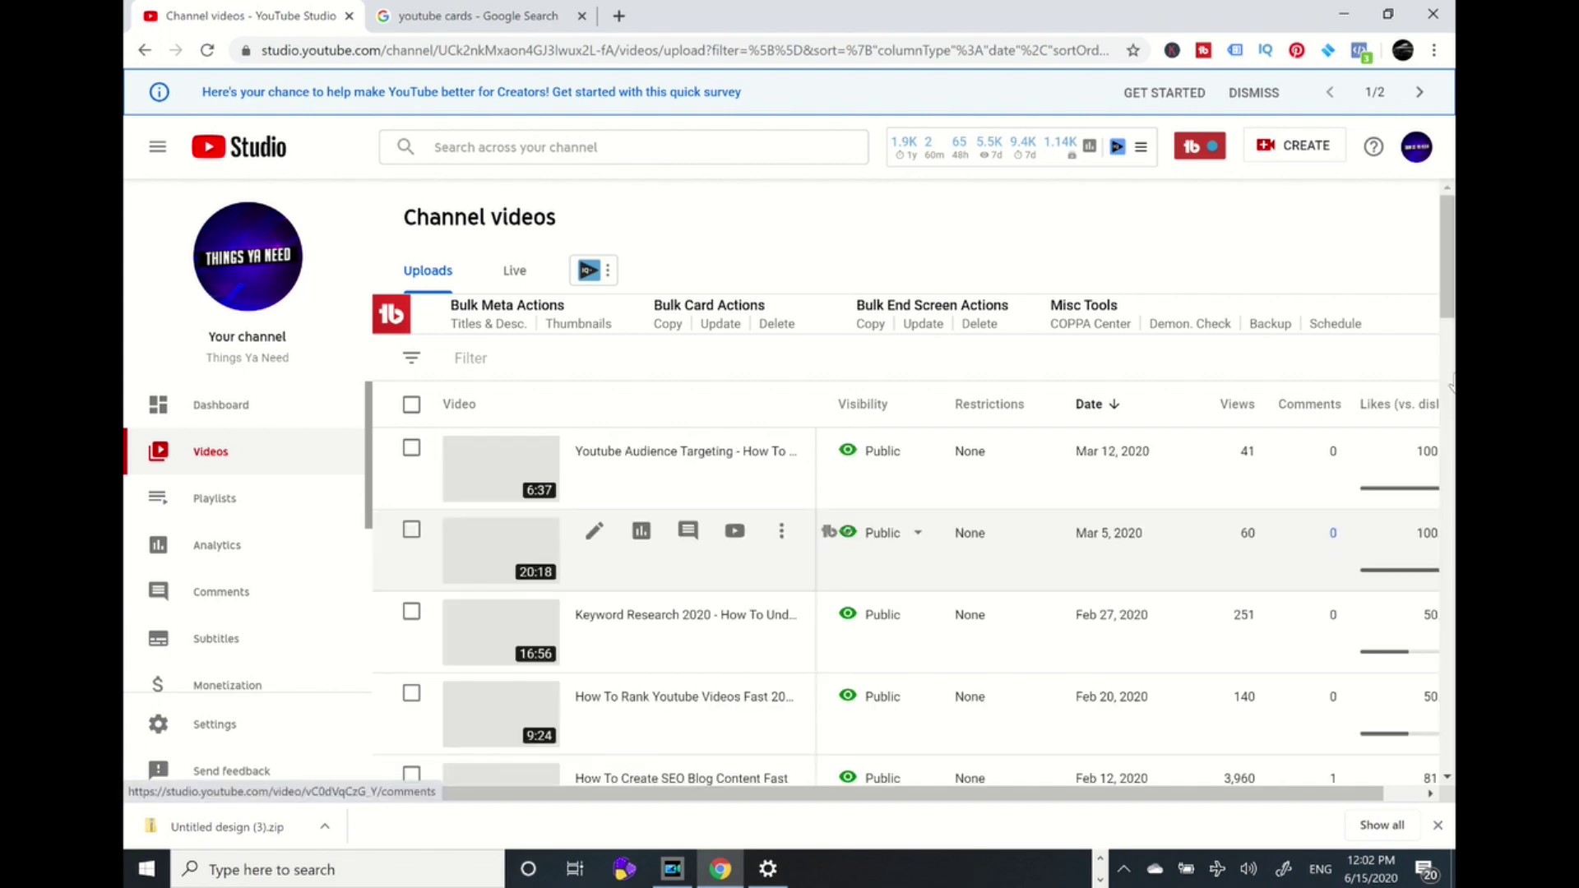
drag(1448, 290, 1451, 520)
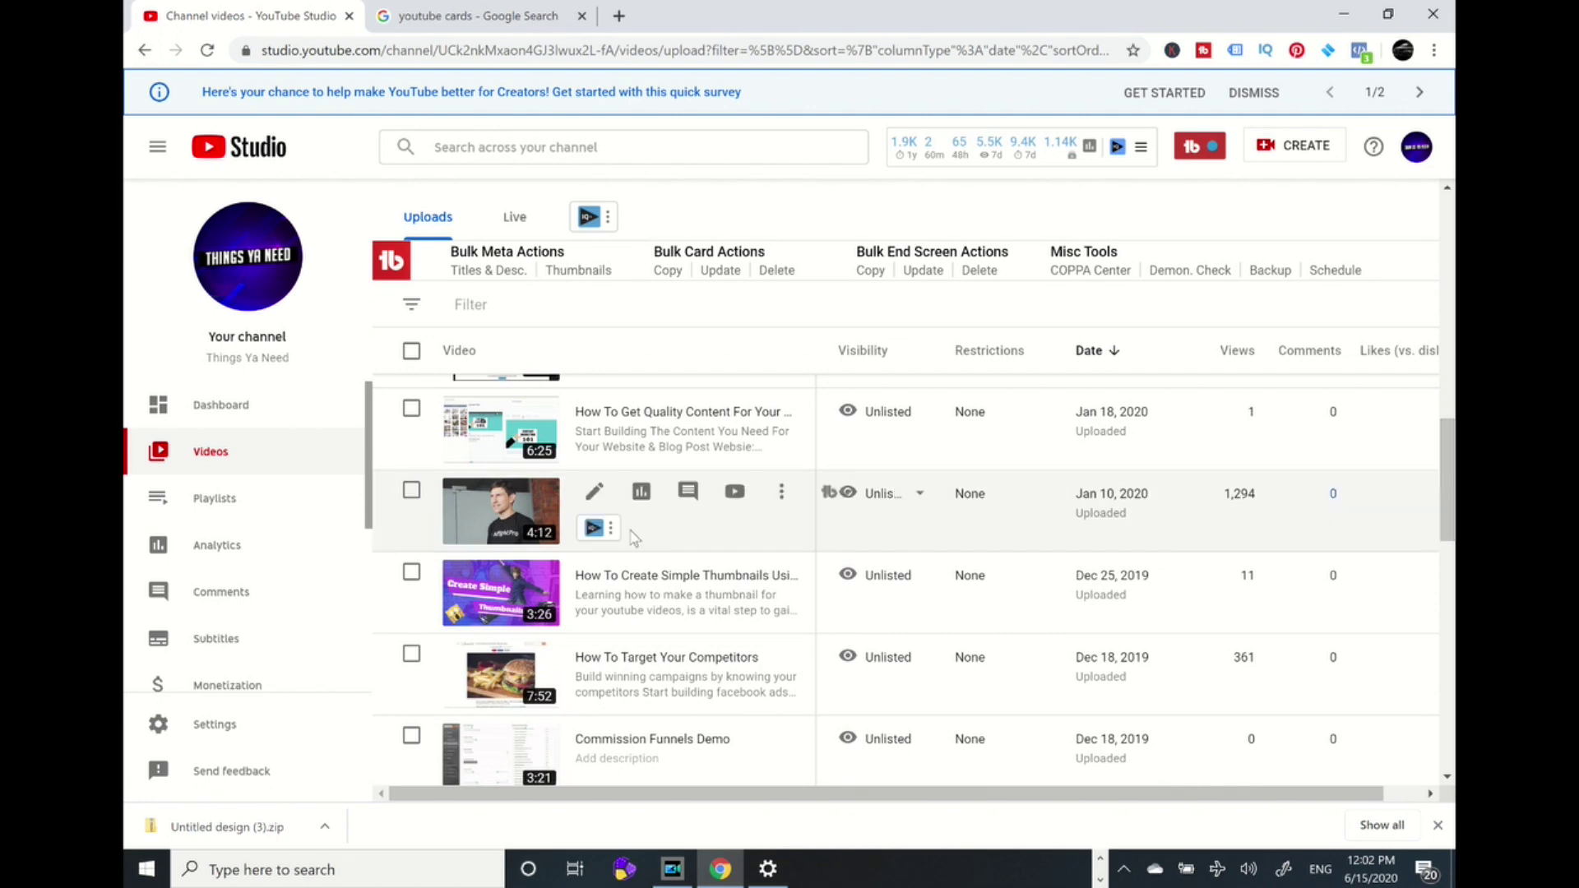
click(526, 510)
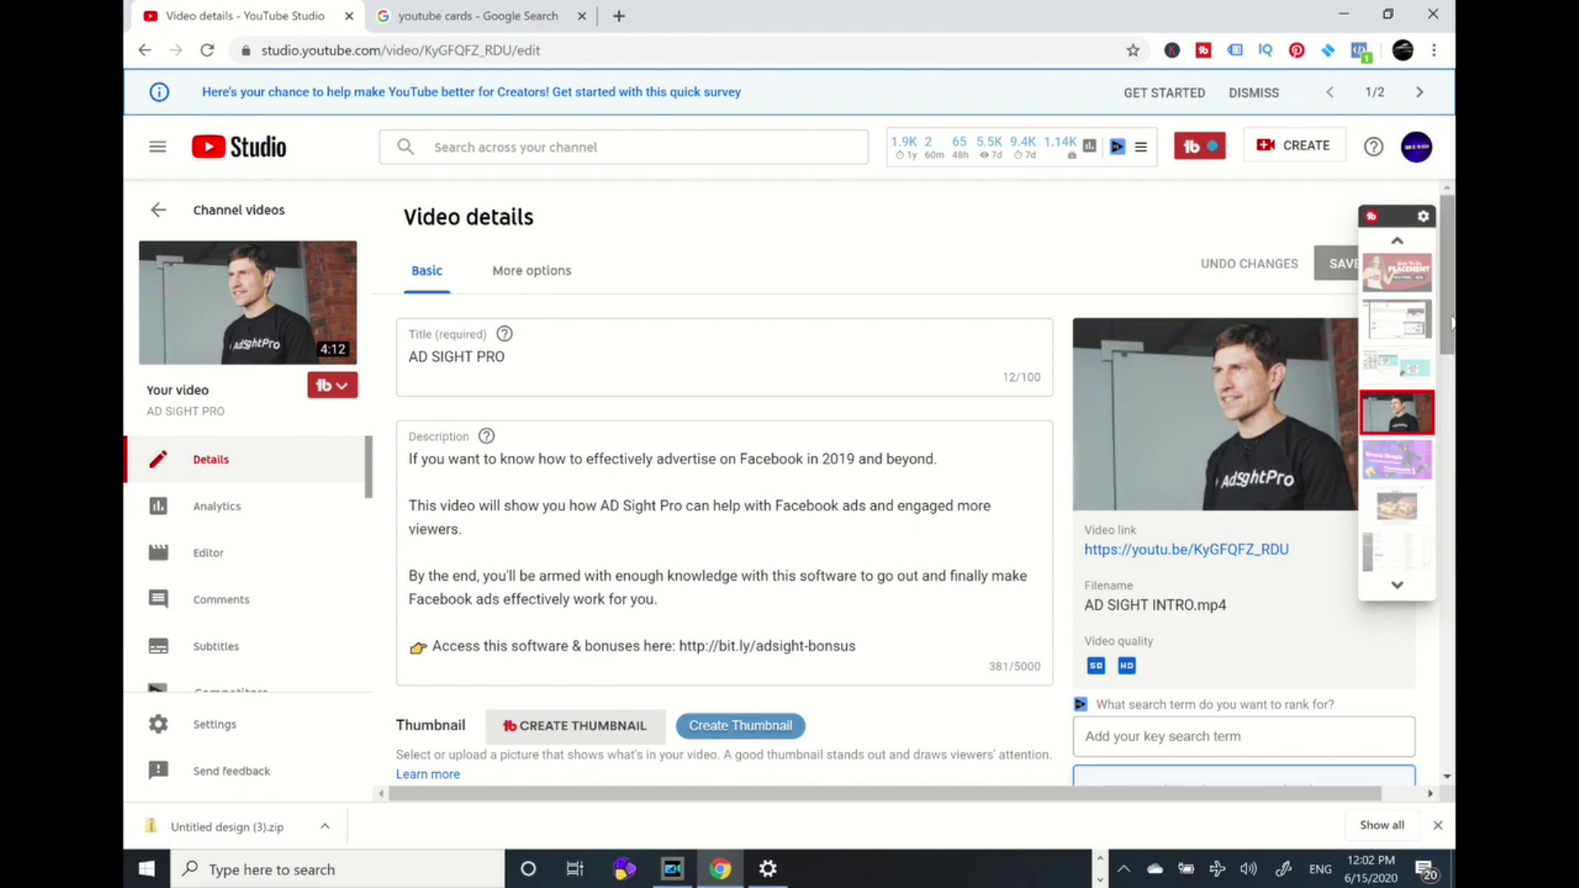
Scroll down the AD SIGHT PRO details page to reach the Cards option
drag(1452, 323, 1447, 378)
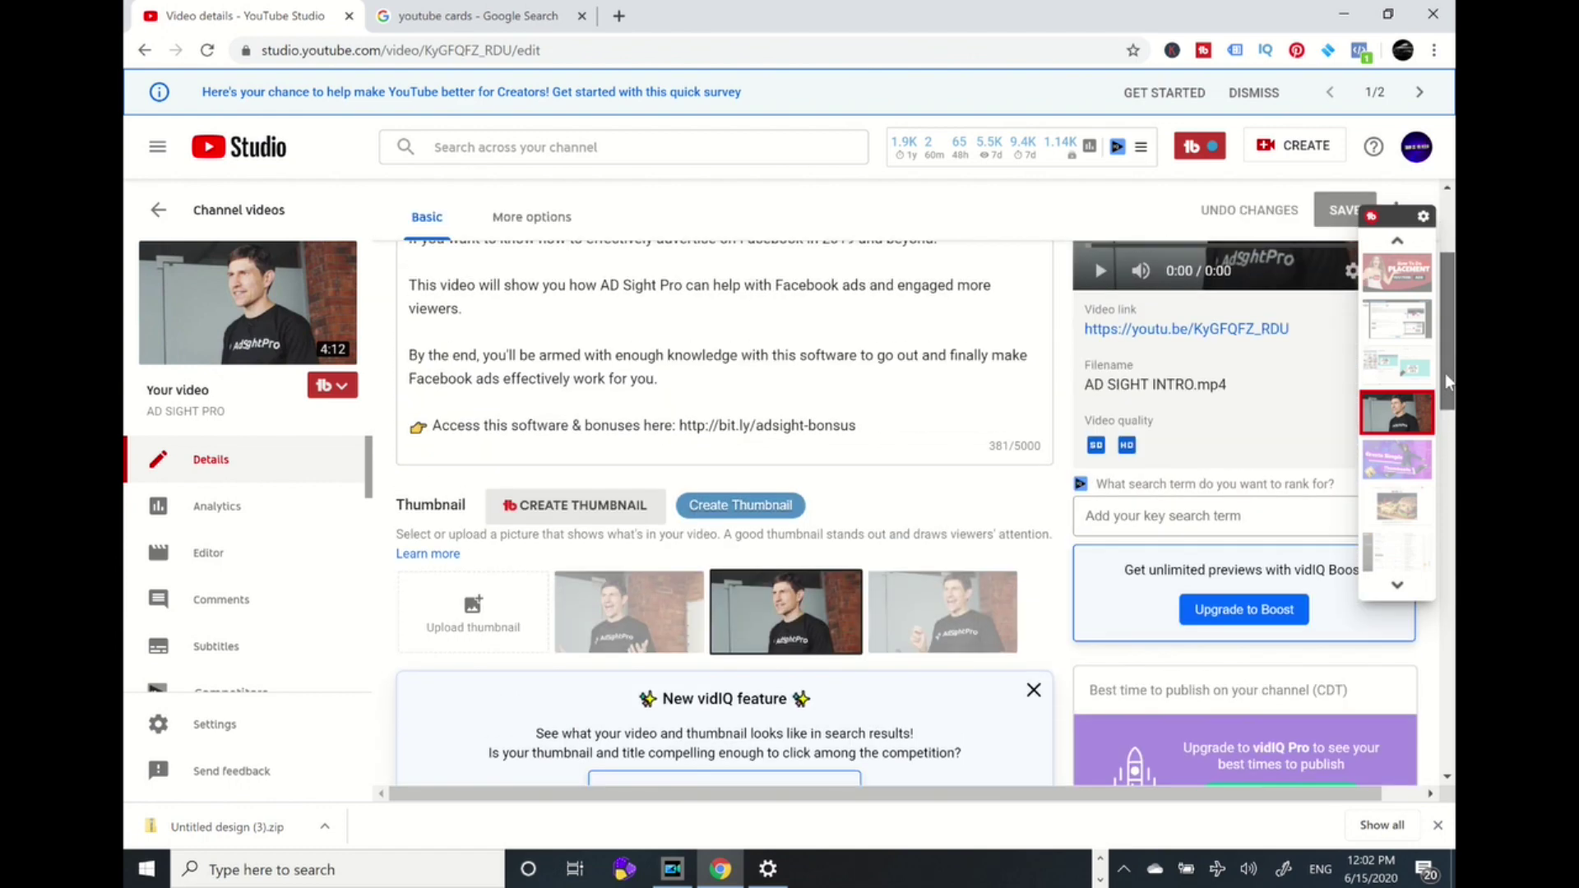
drag(1446, 380, 1449, 514)
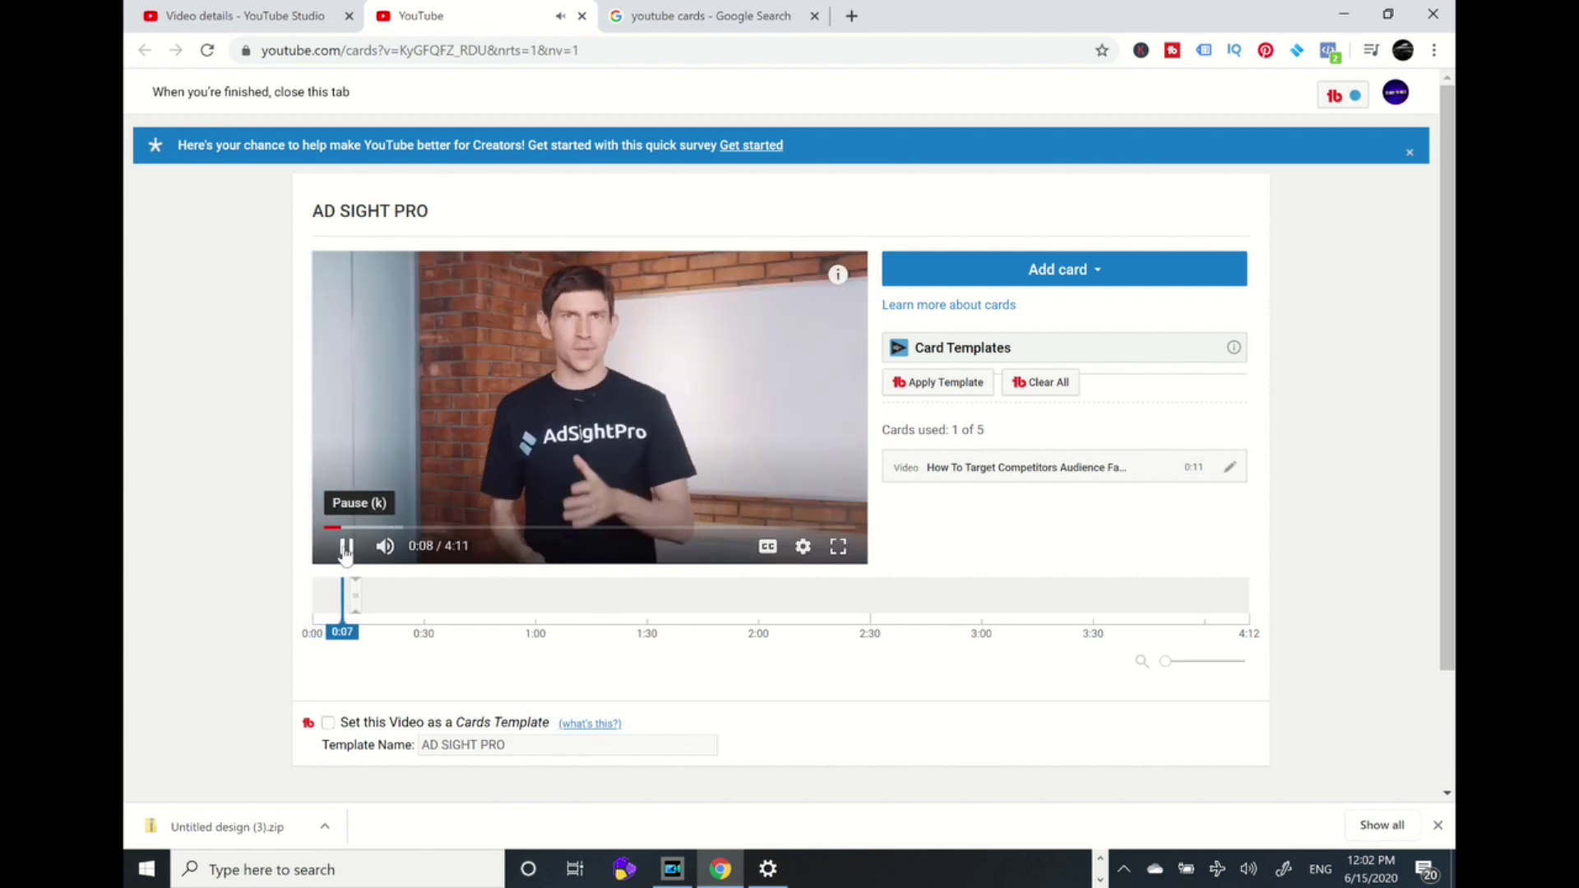
Pause playback and delete the existing related-video card
click(337, 545)
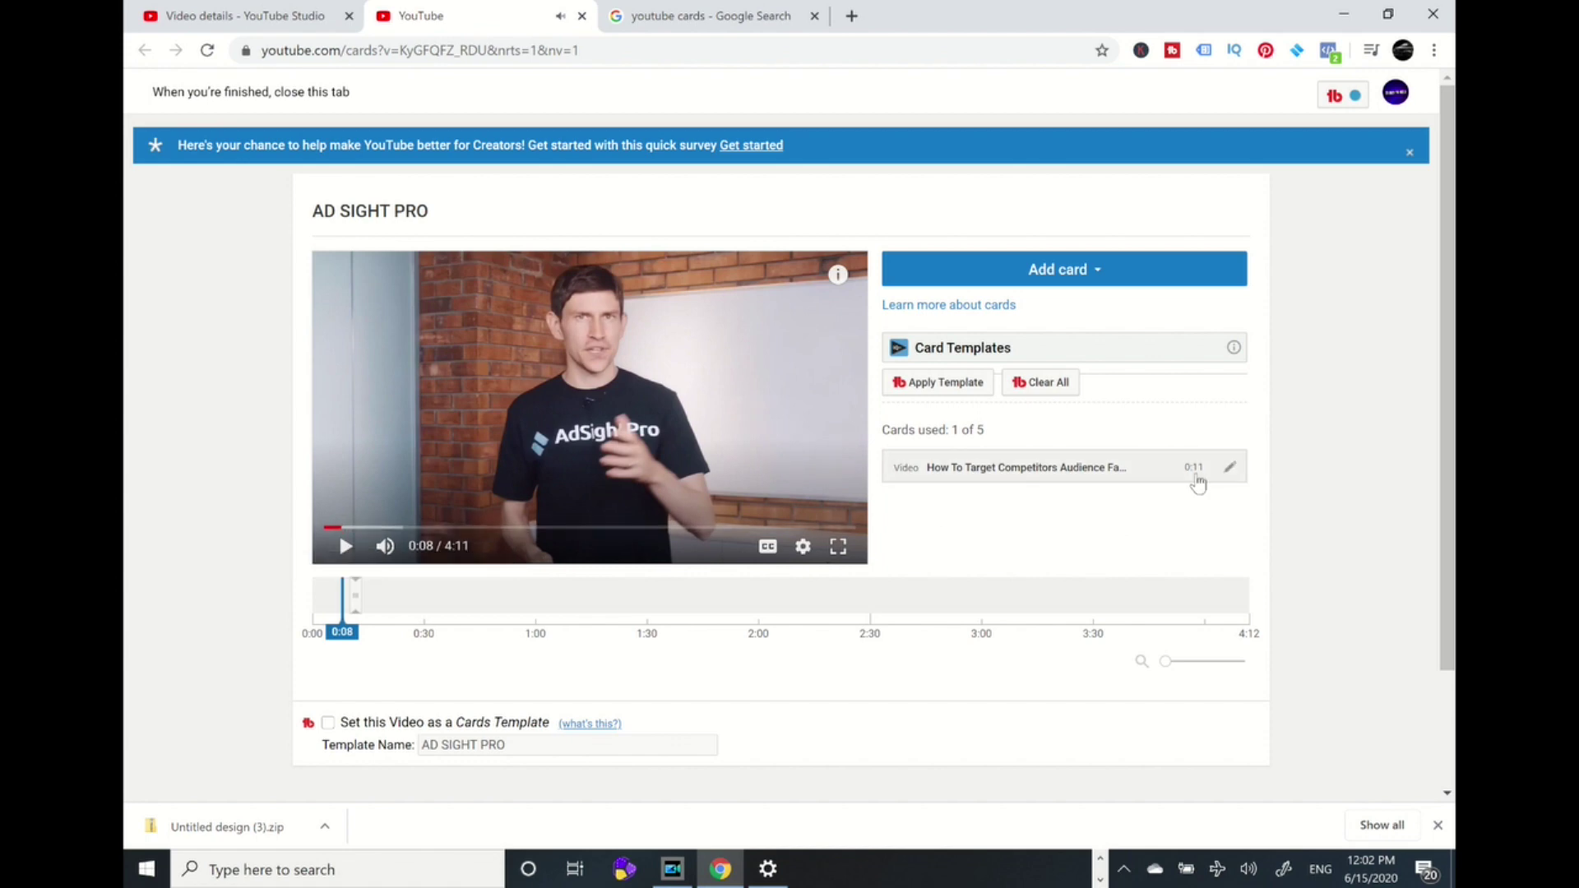
click(1231, 468)
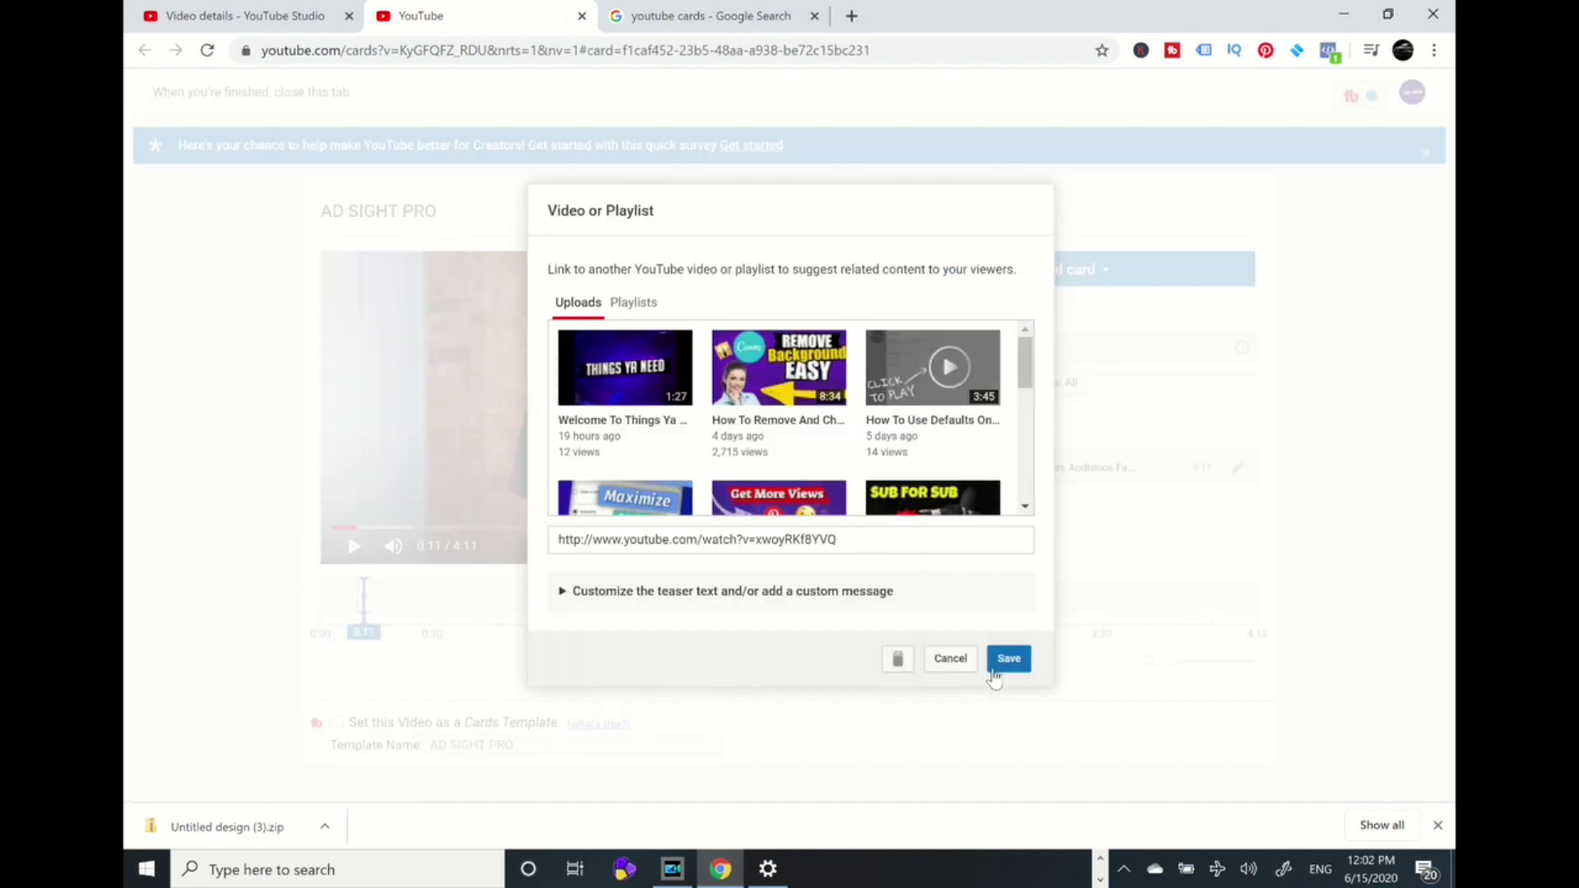
click(897, 659)
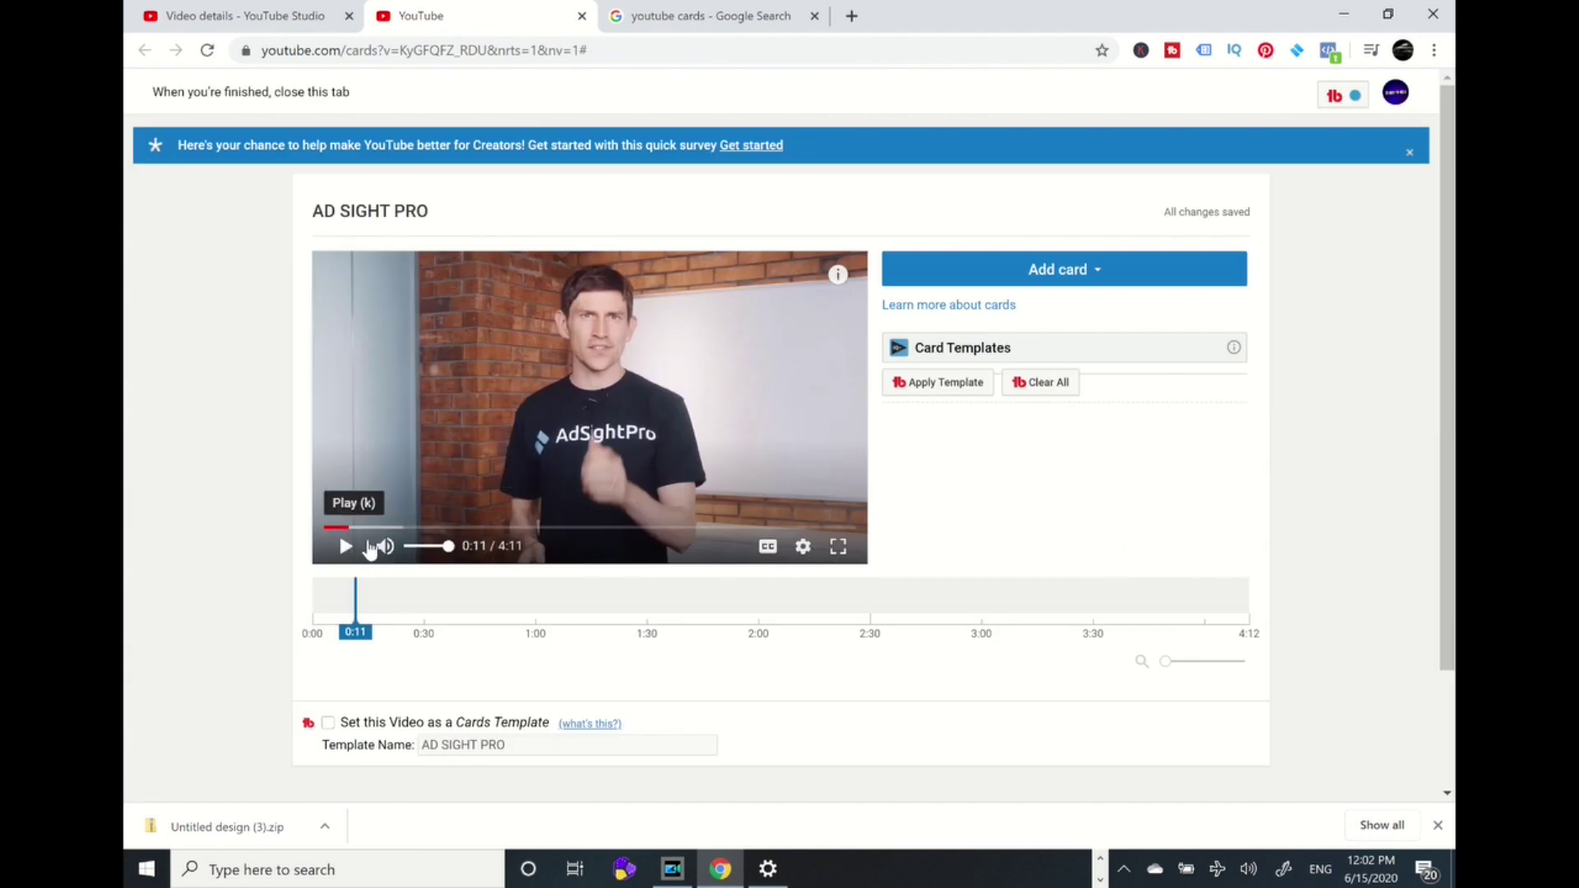
Replay the video from the start and pause it at 0:26
mouse_move(357, 528)
drag(357, 536, 331, 535)
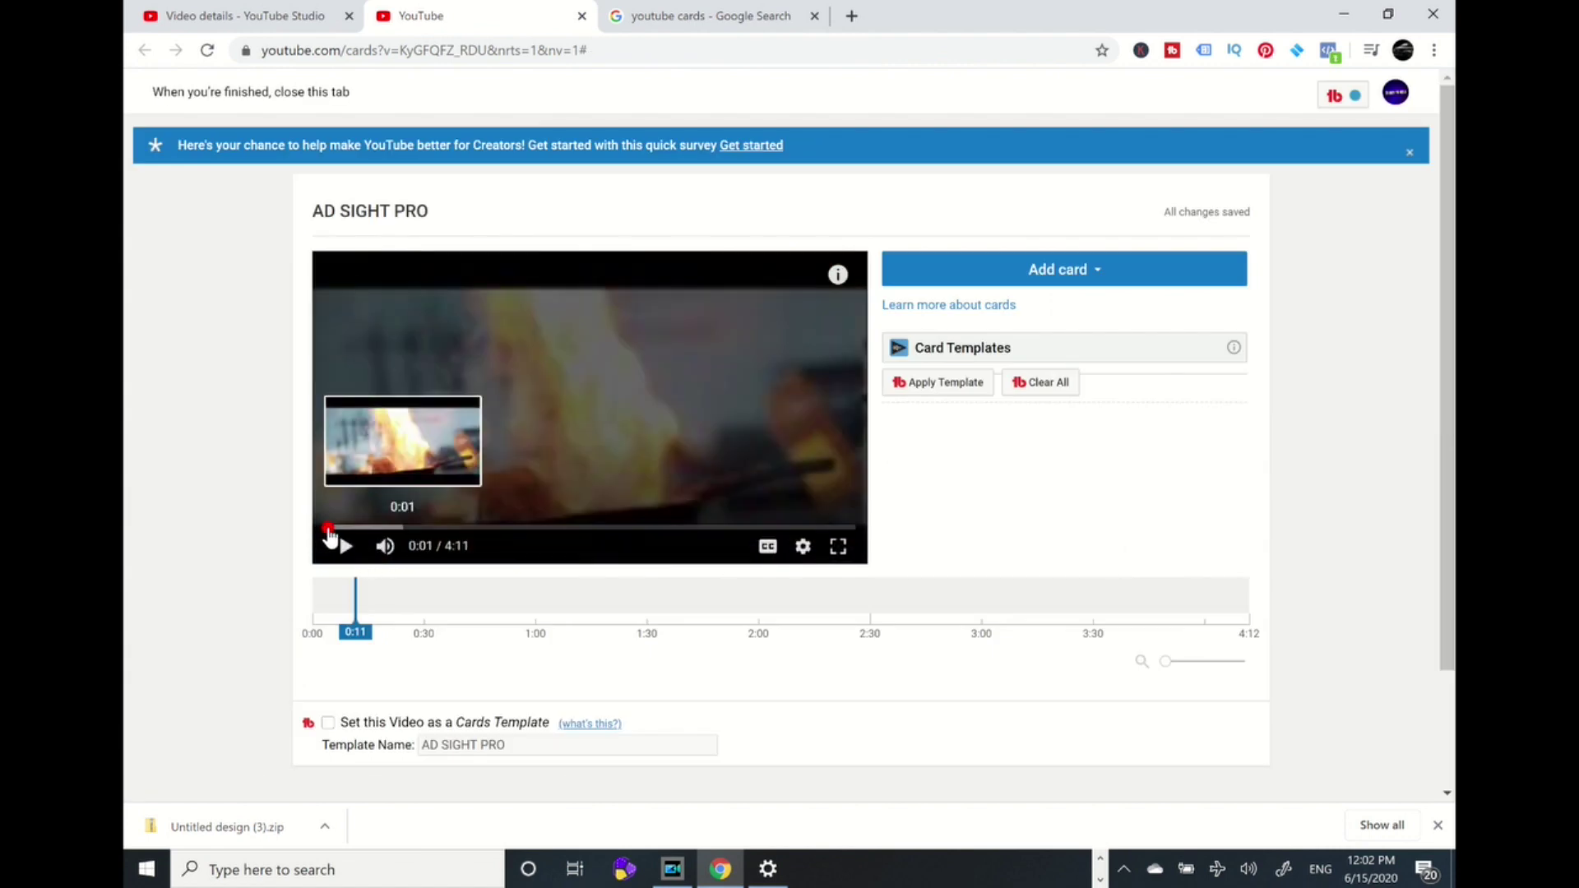
click(346, 547)
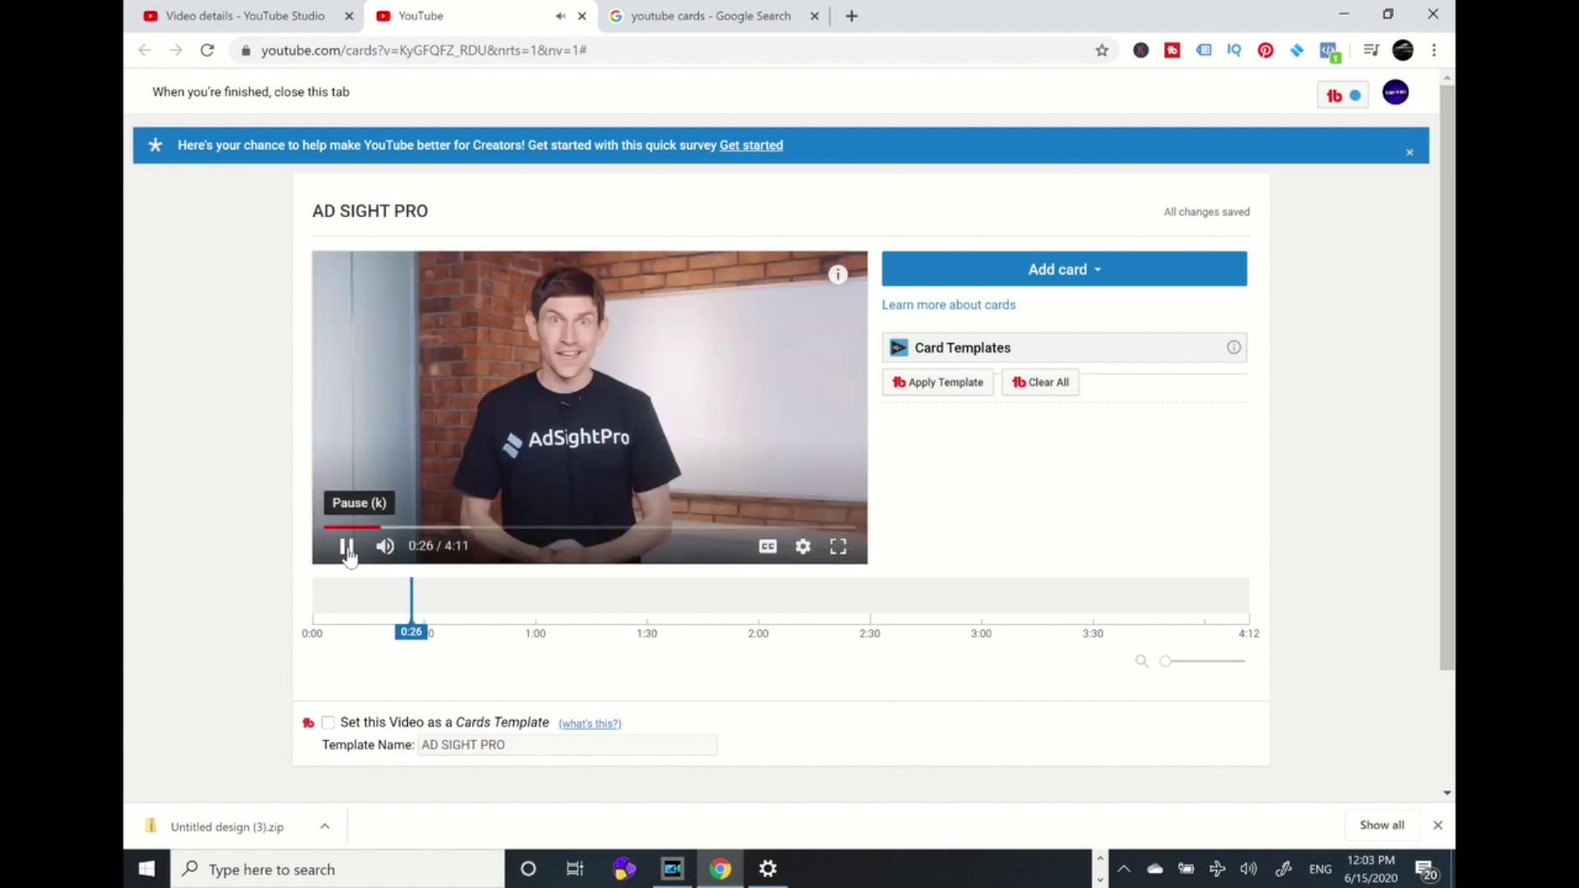
click(346, 546)
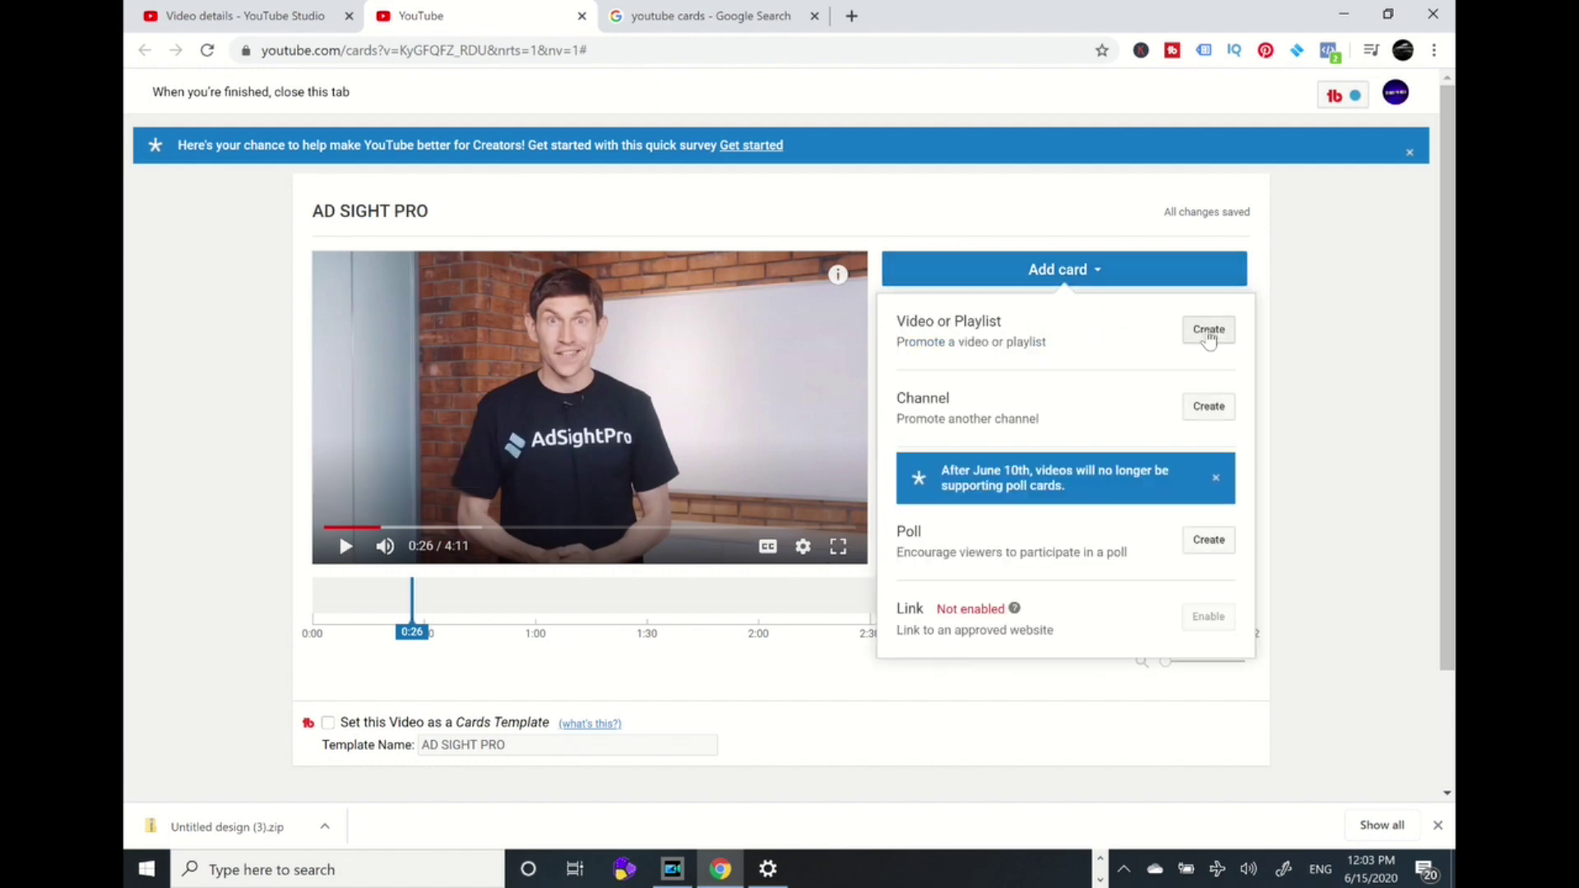
Start a video-or-playlist card, scroll its Uploads list, then return to the AD SIGHT PRO details tab
click(1210, 331)
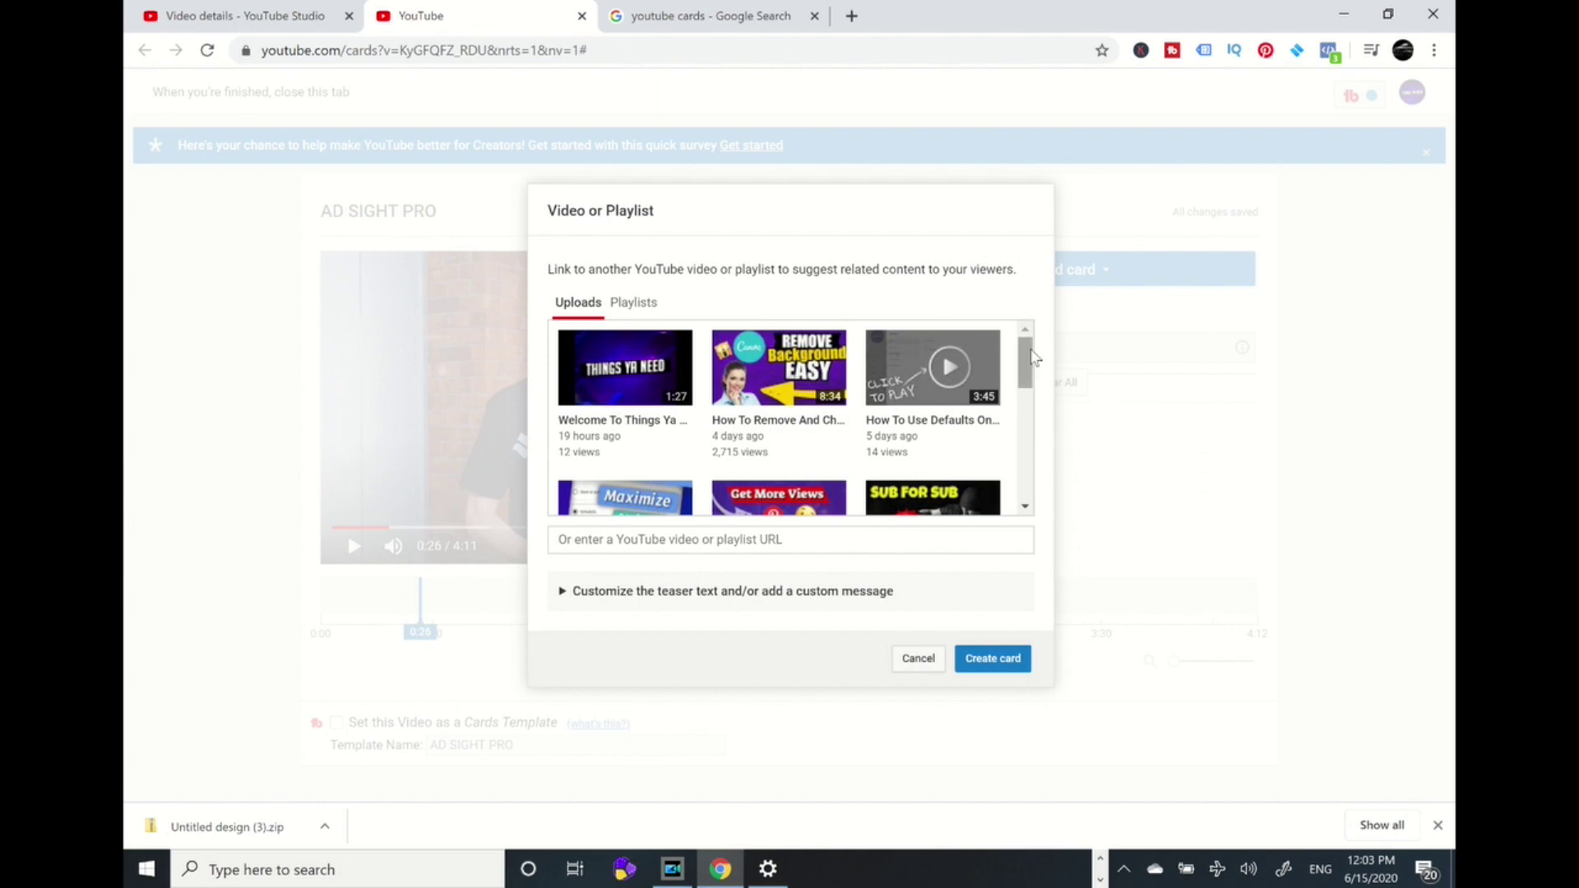
mouse_move(1027, 366)
mouse_down()
mouse_move(1028, 496)
mouse_move(1027, 398)
mouse_move(1028, 435)
mouse_up()
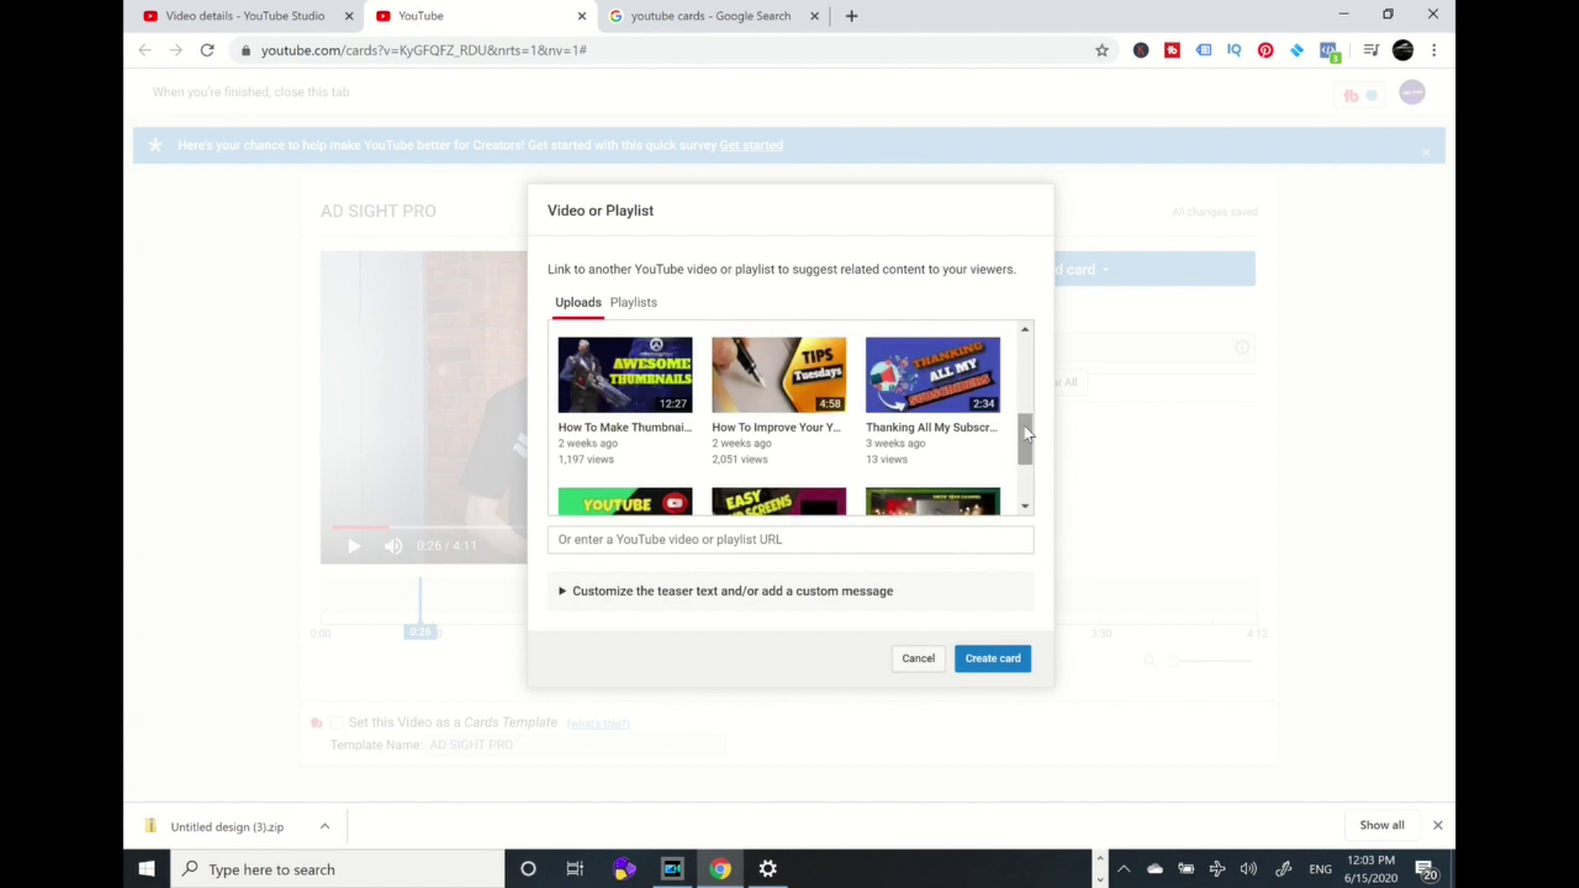
drag(1027, 434, 1027, 358)
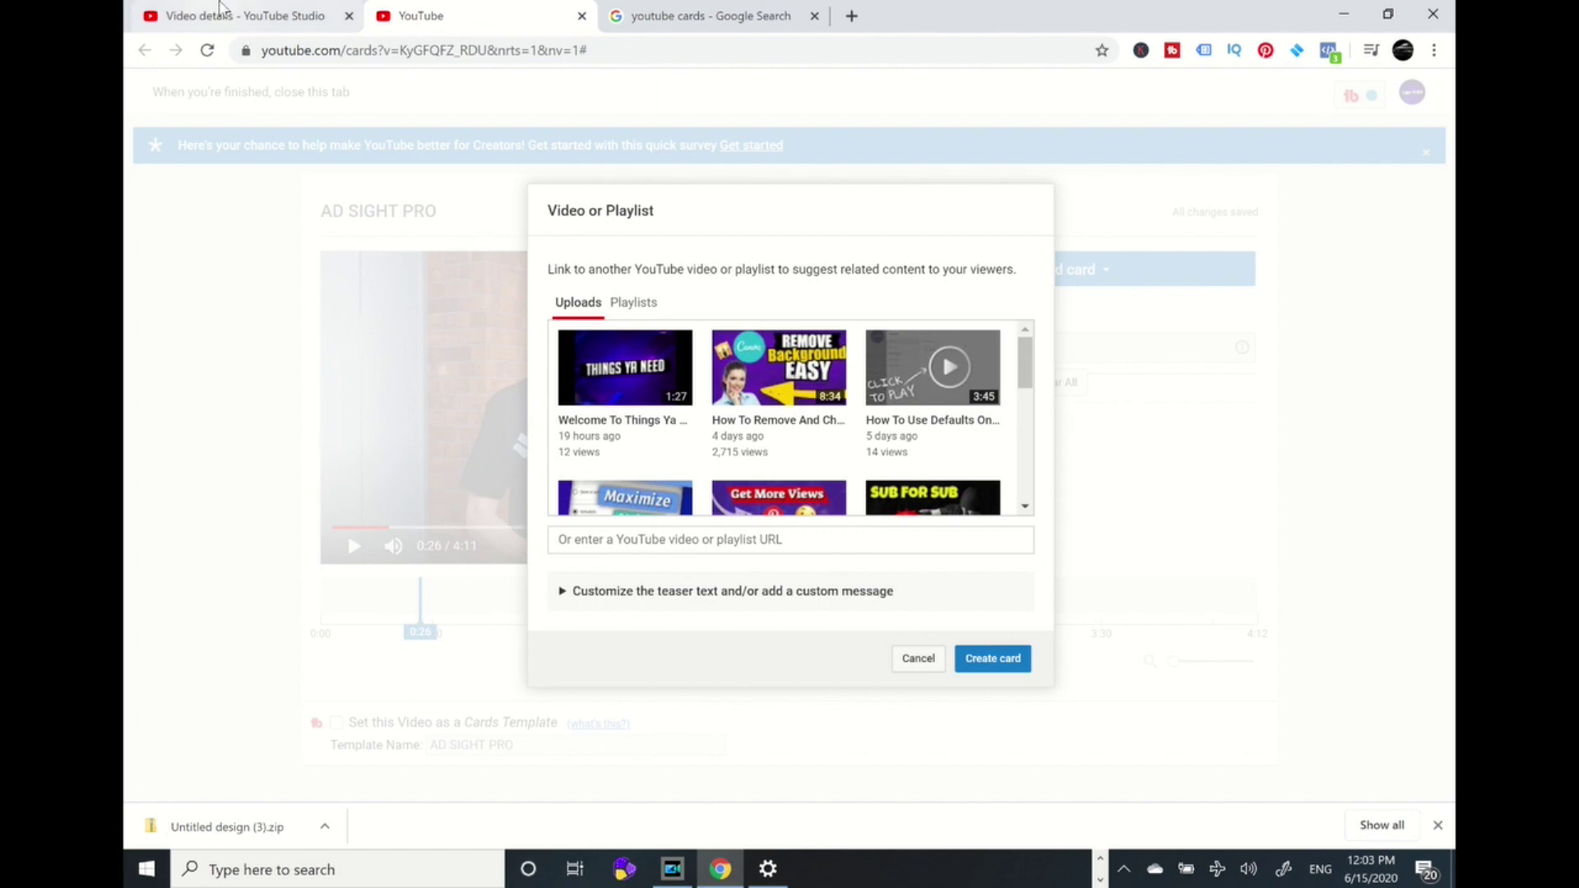
click(220, 8)
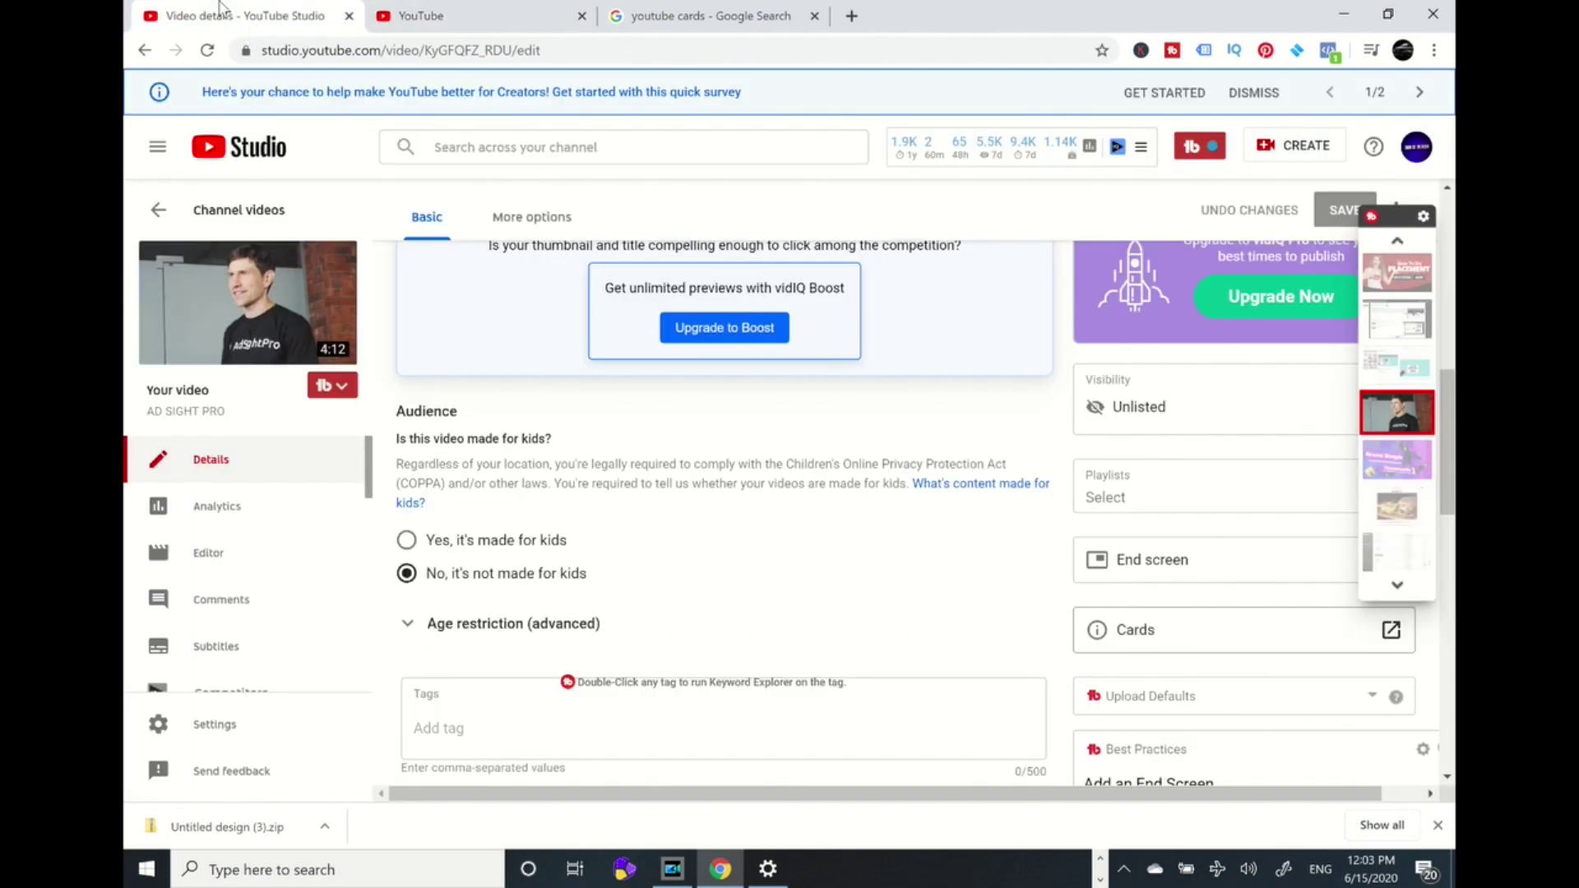
Go back to the Videos list and find the competitor-targeting video on the first page
click(162, 212)
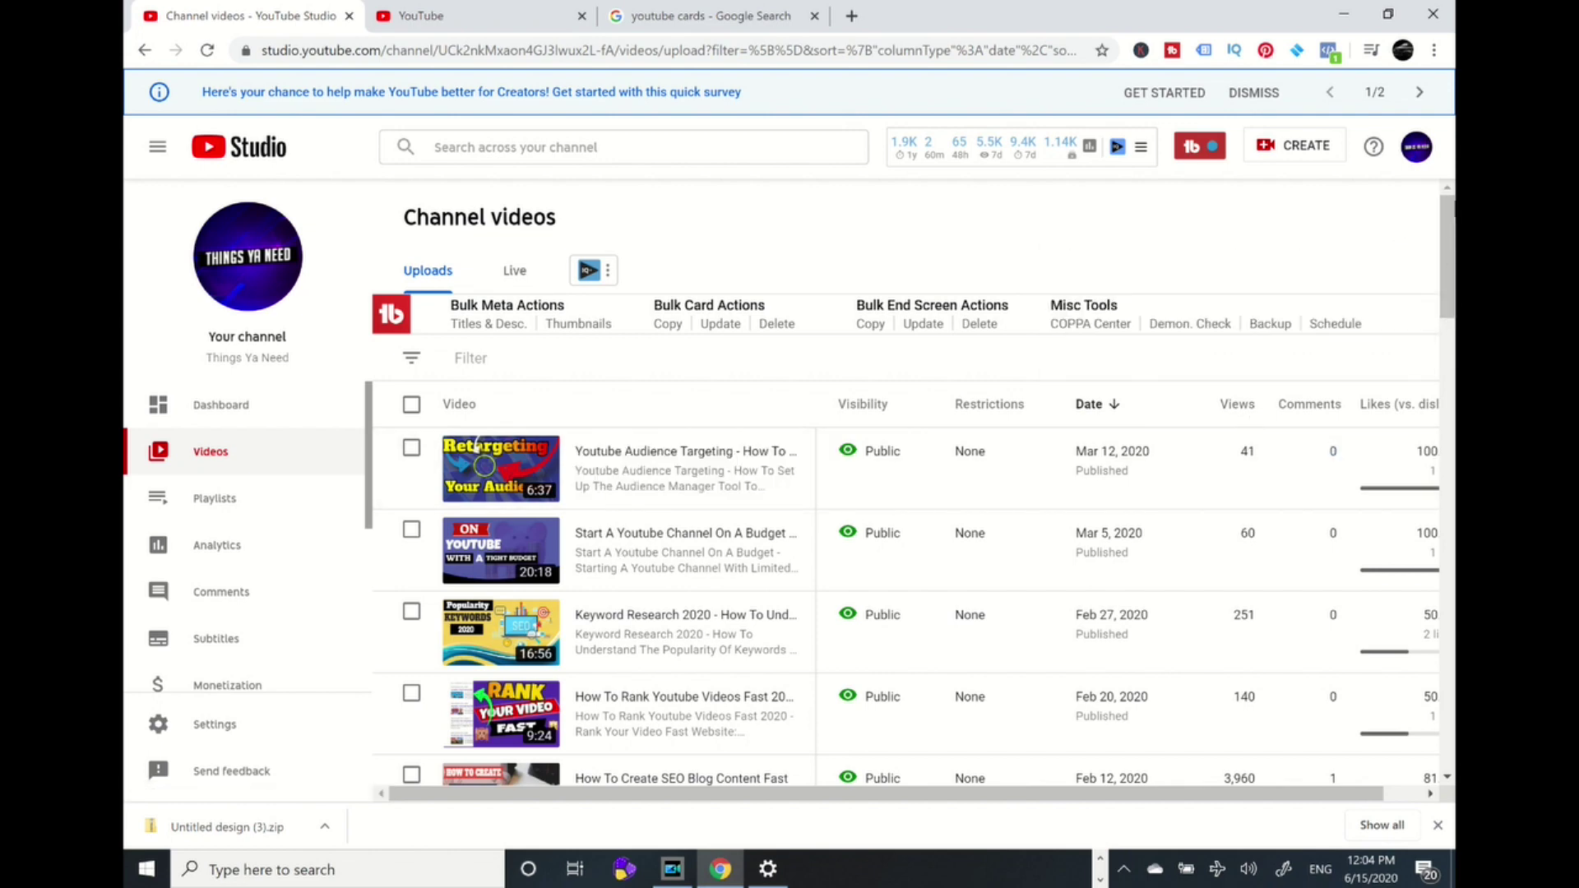
drag(1452, 205, 1424, 247)
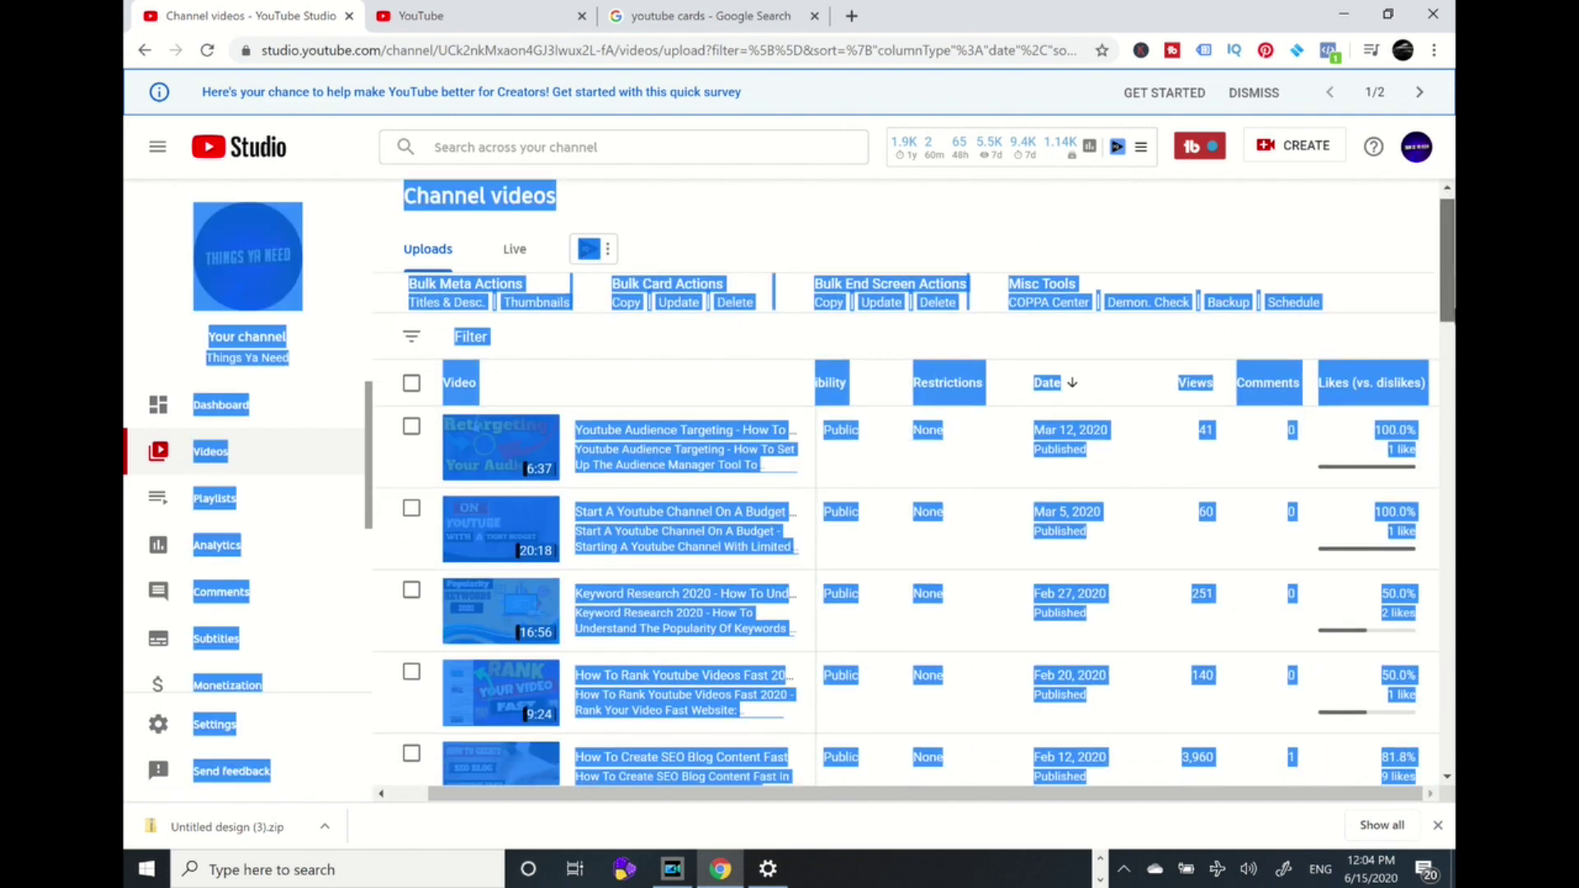
click(1419, 244)
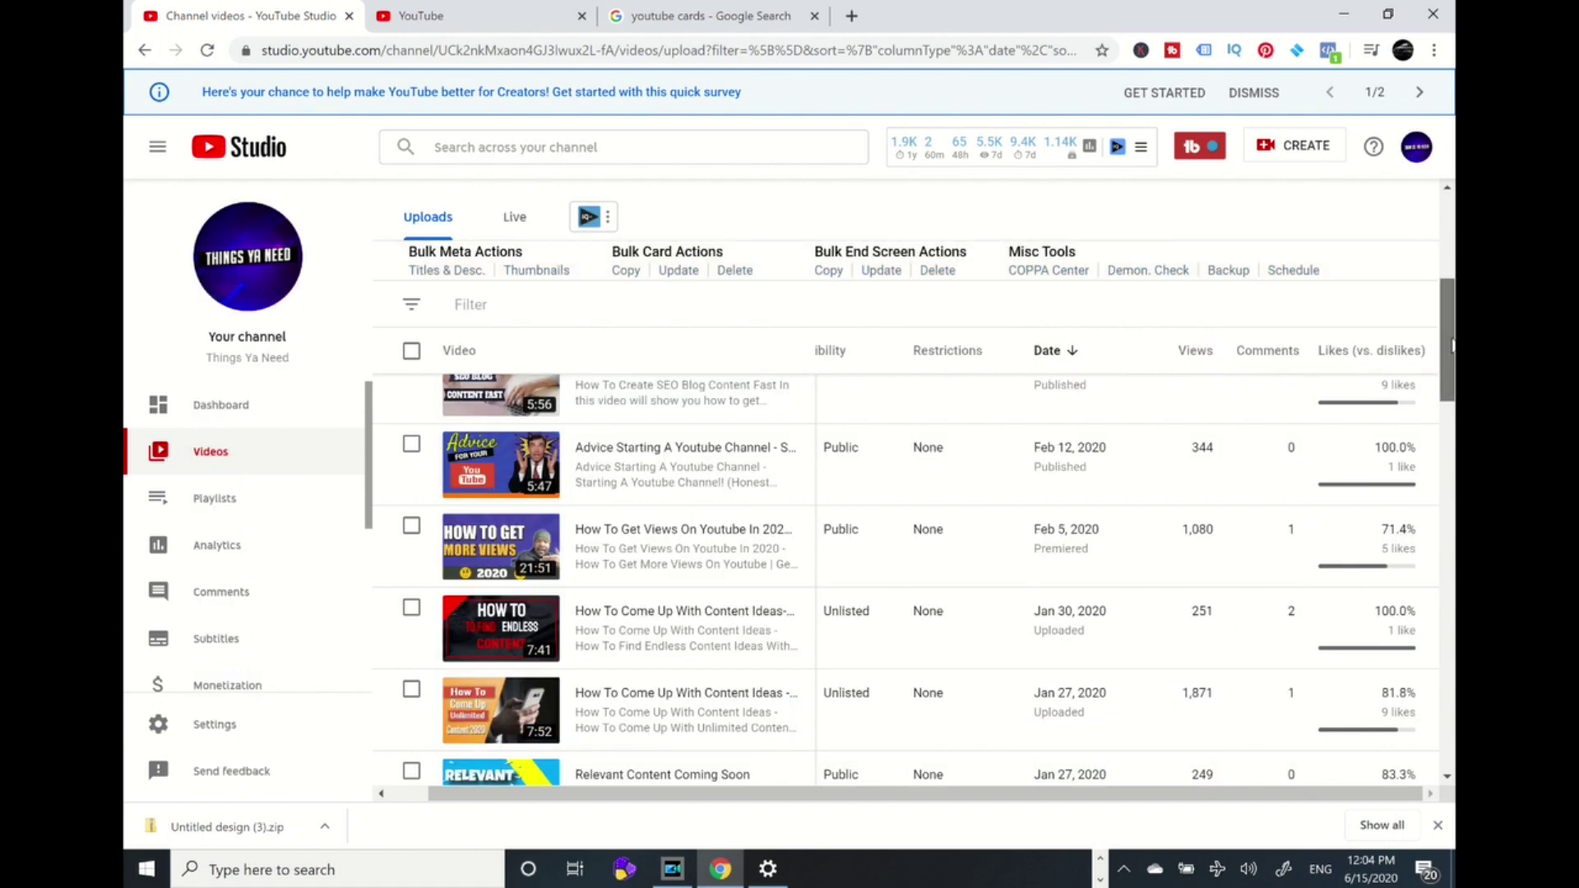
drag(1448, 341, 1448, 712)
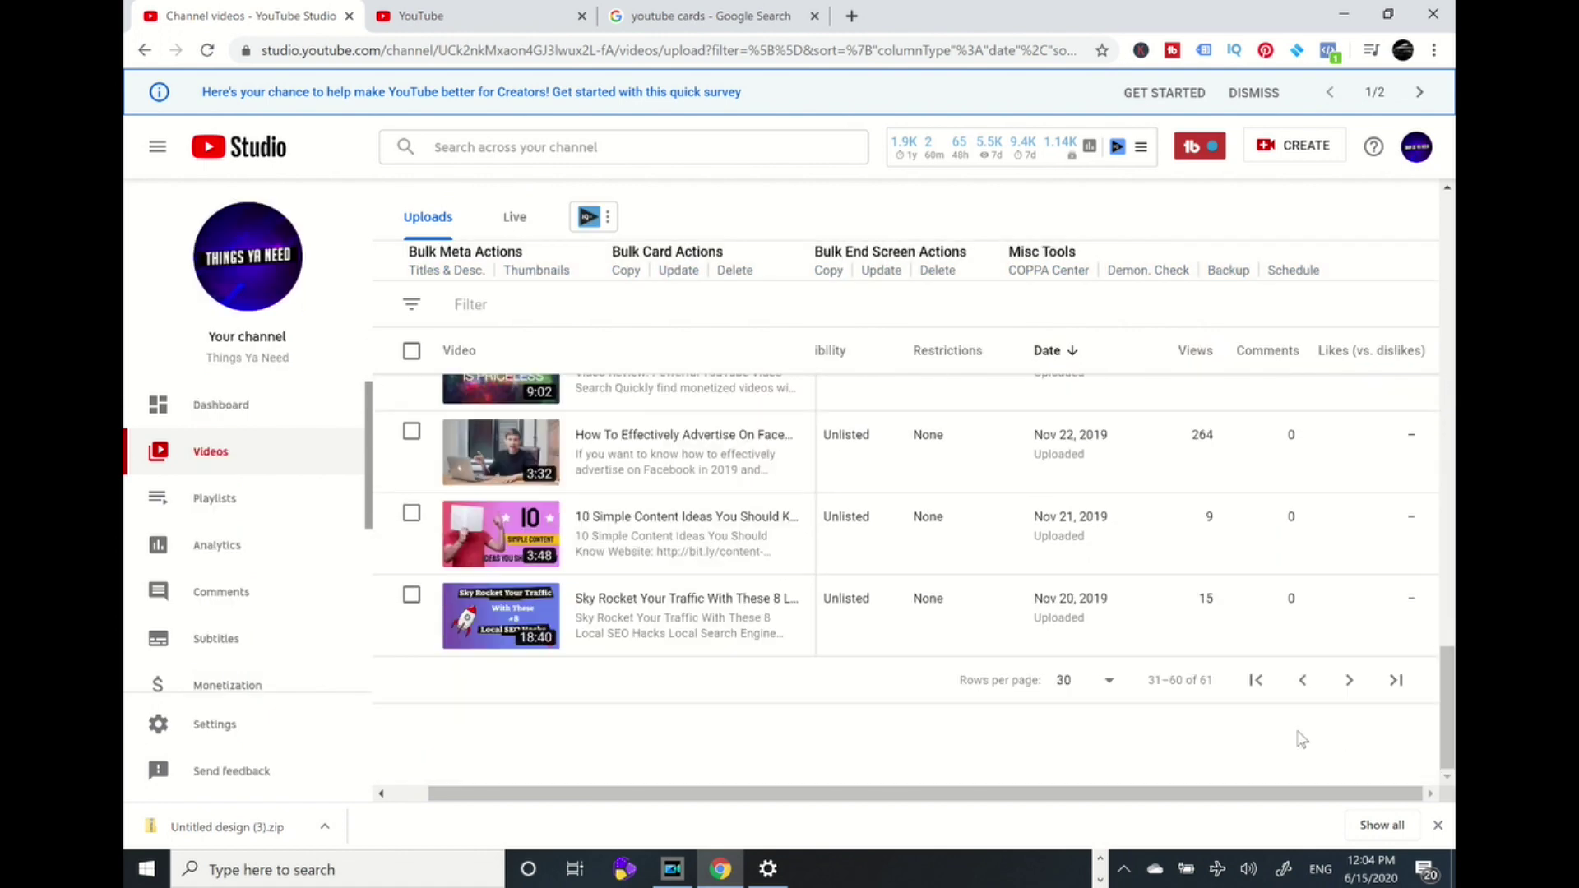
click(1257, 682)
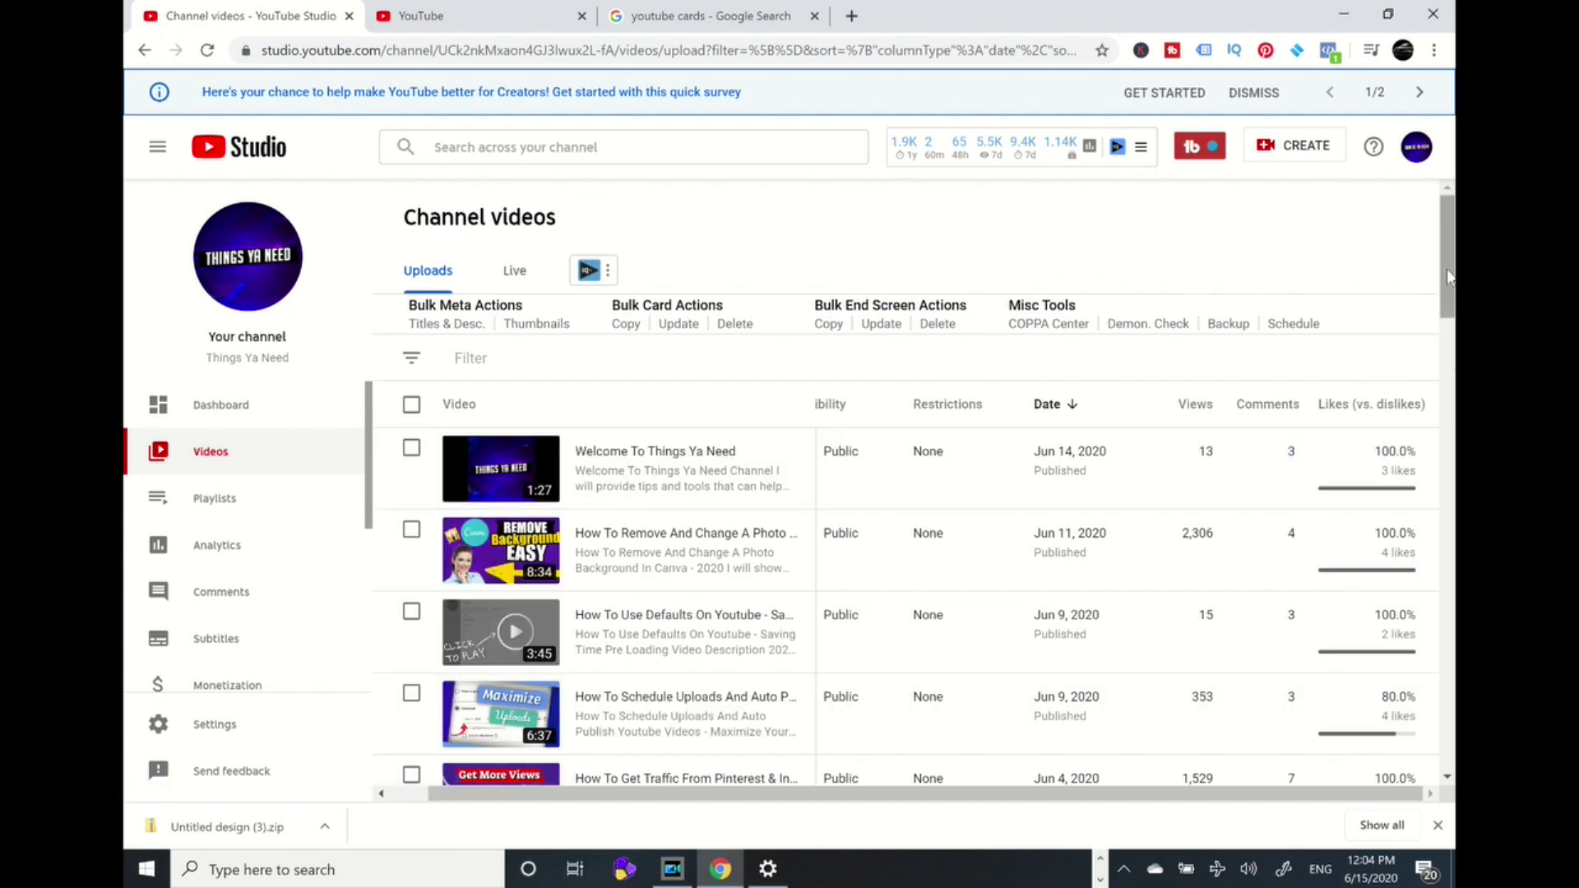
drag(1448, 275, 1447, 564)
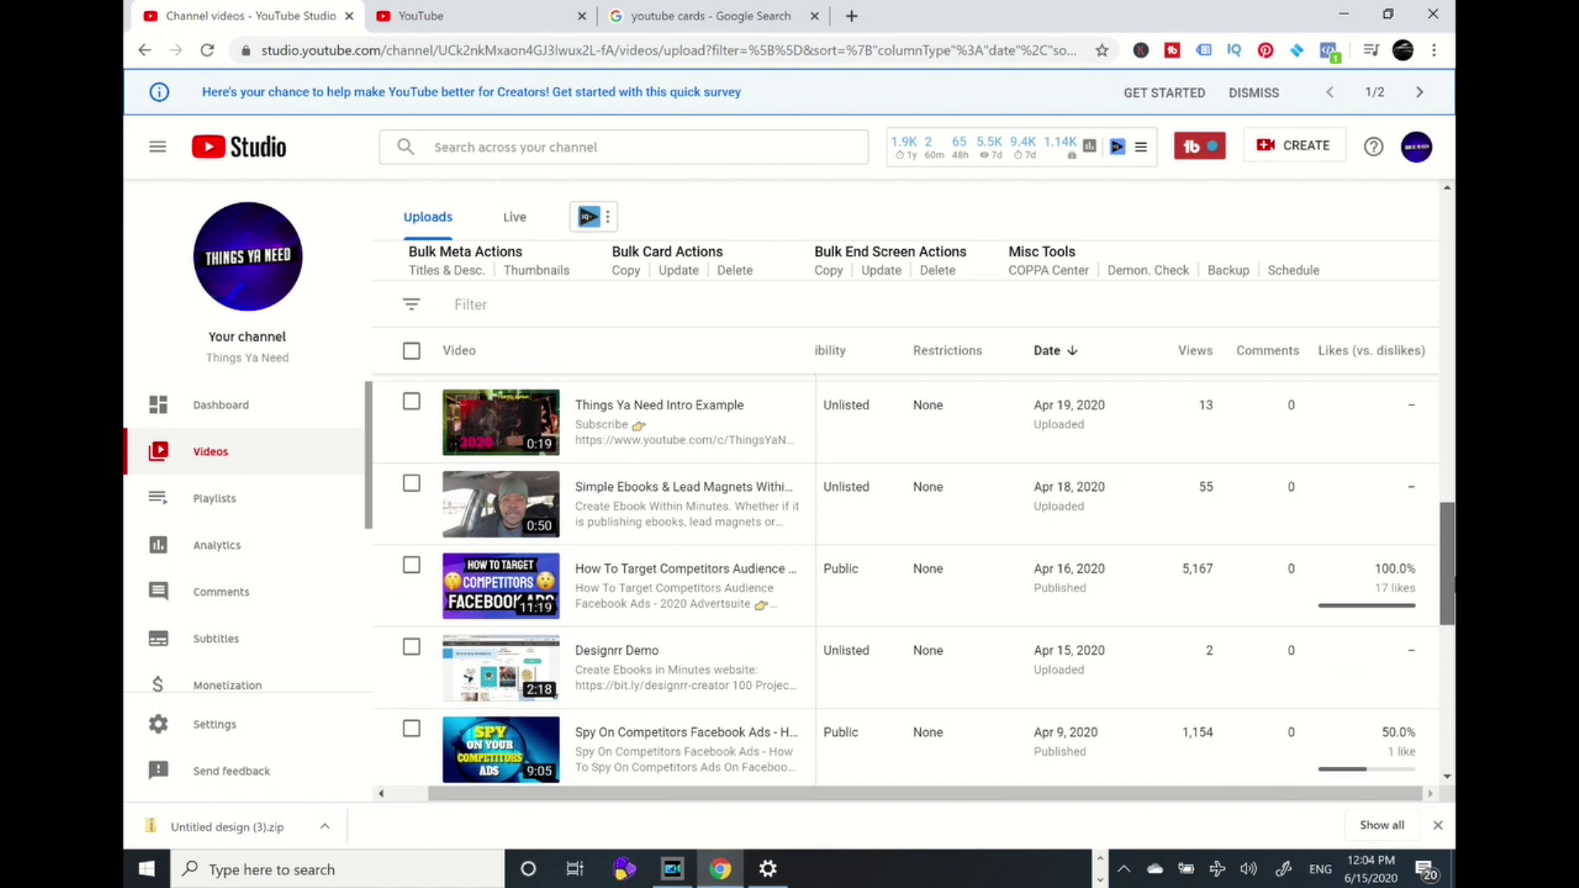
mouse_move(781, 570)
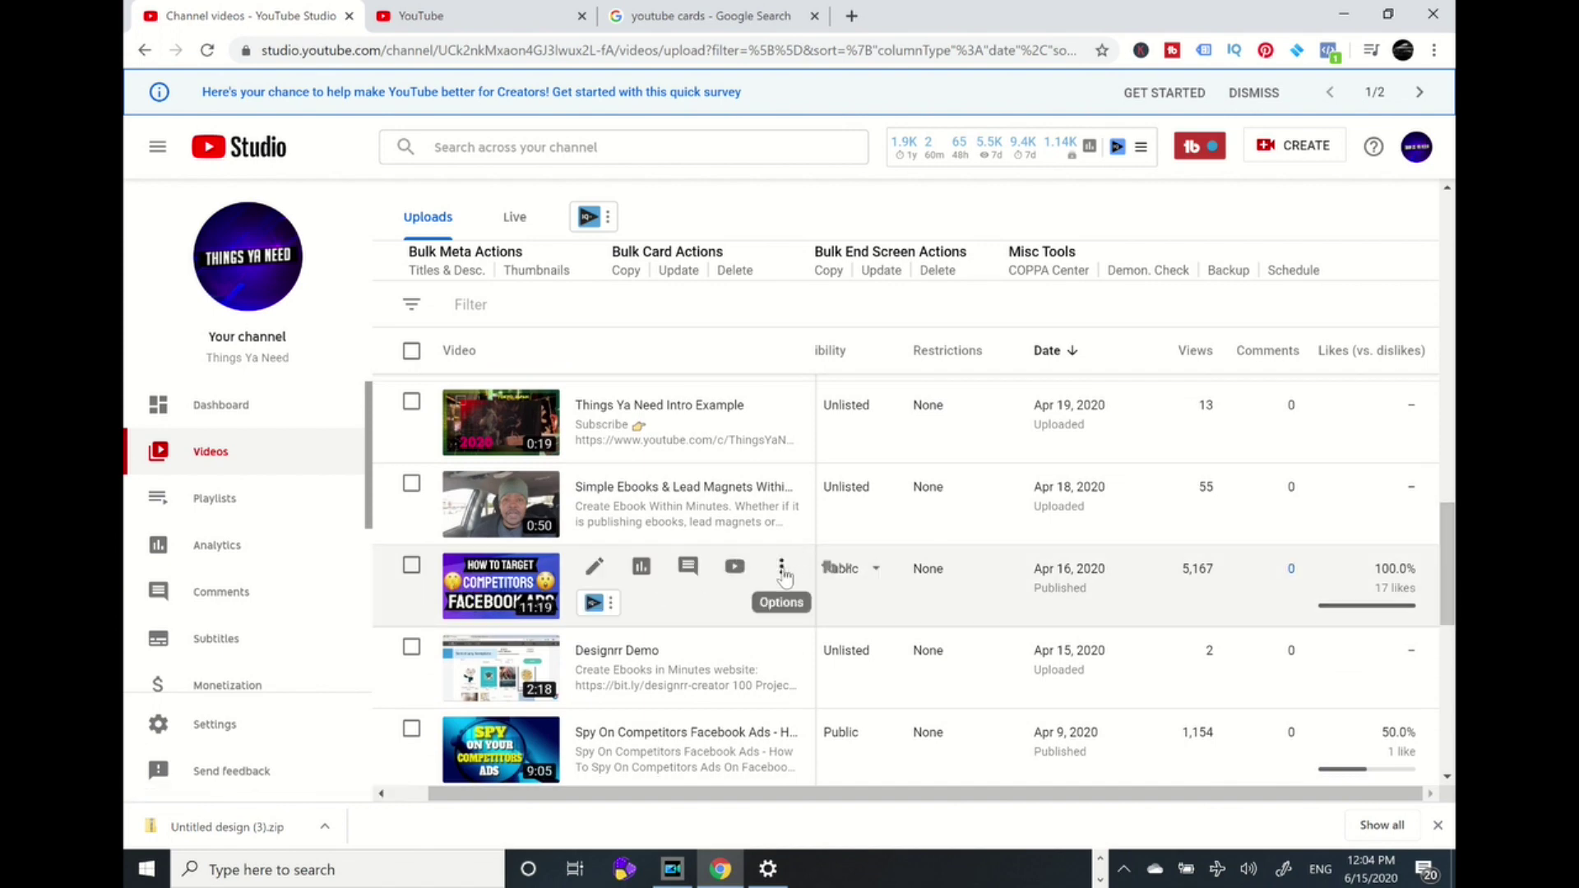
Copy the 'How To Target Competitors Audience' video's shareable link
click(782, 571)
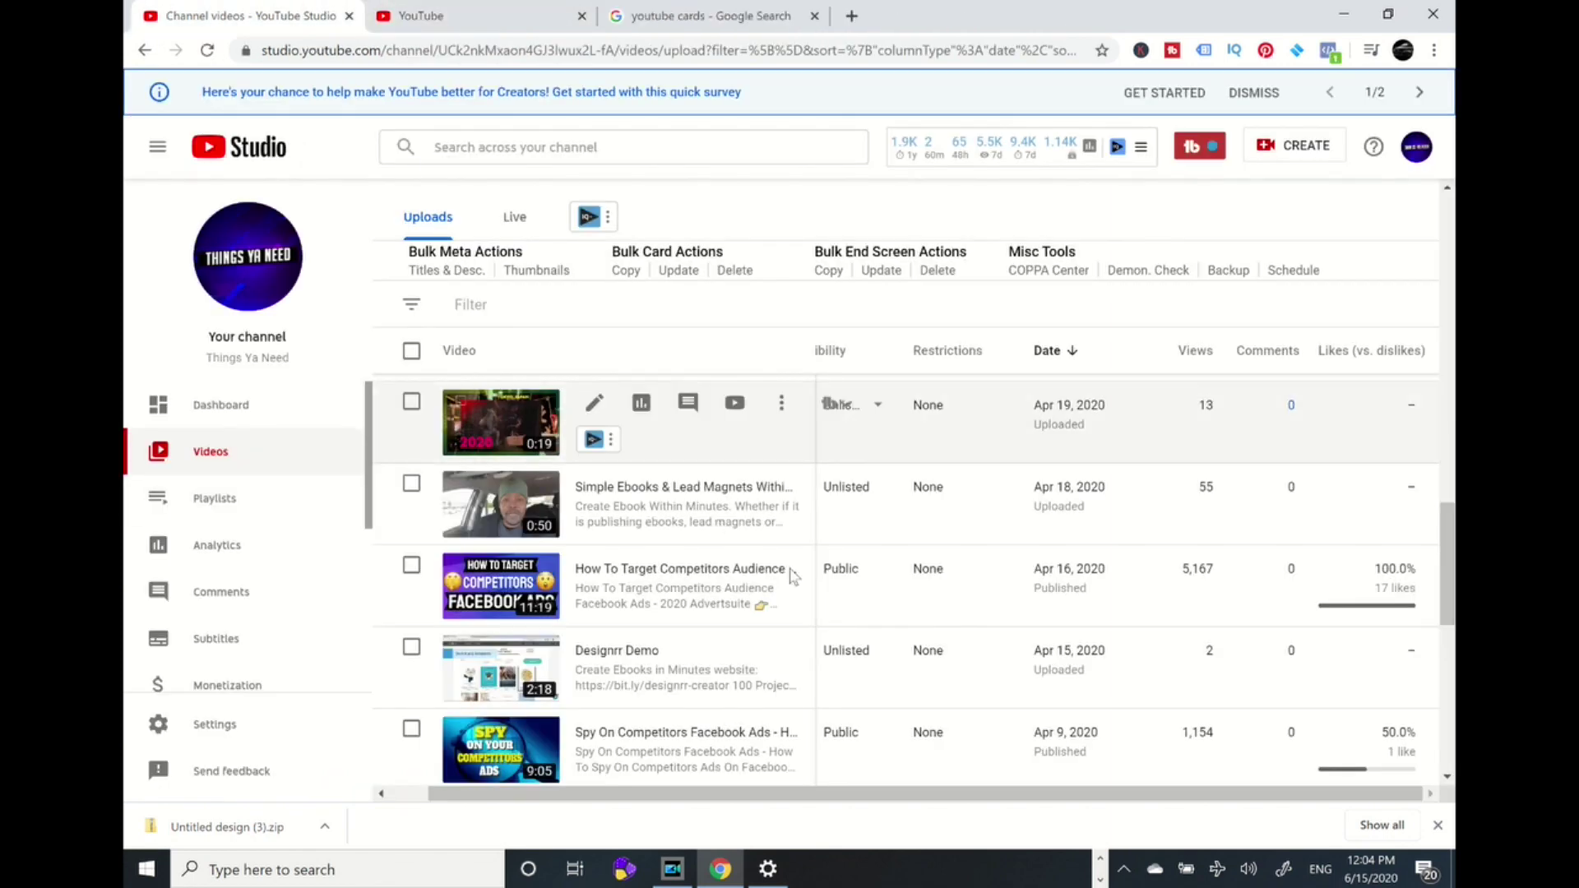
click(781, 574)
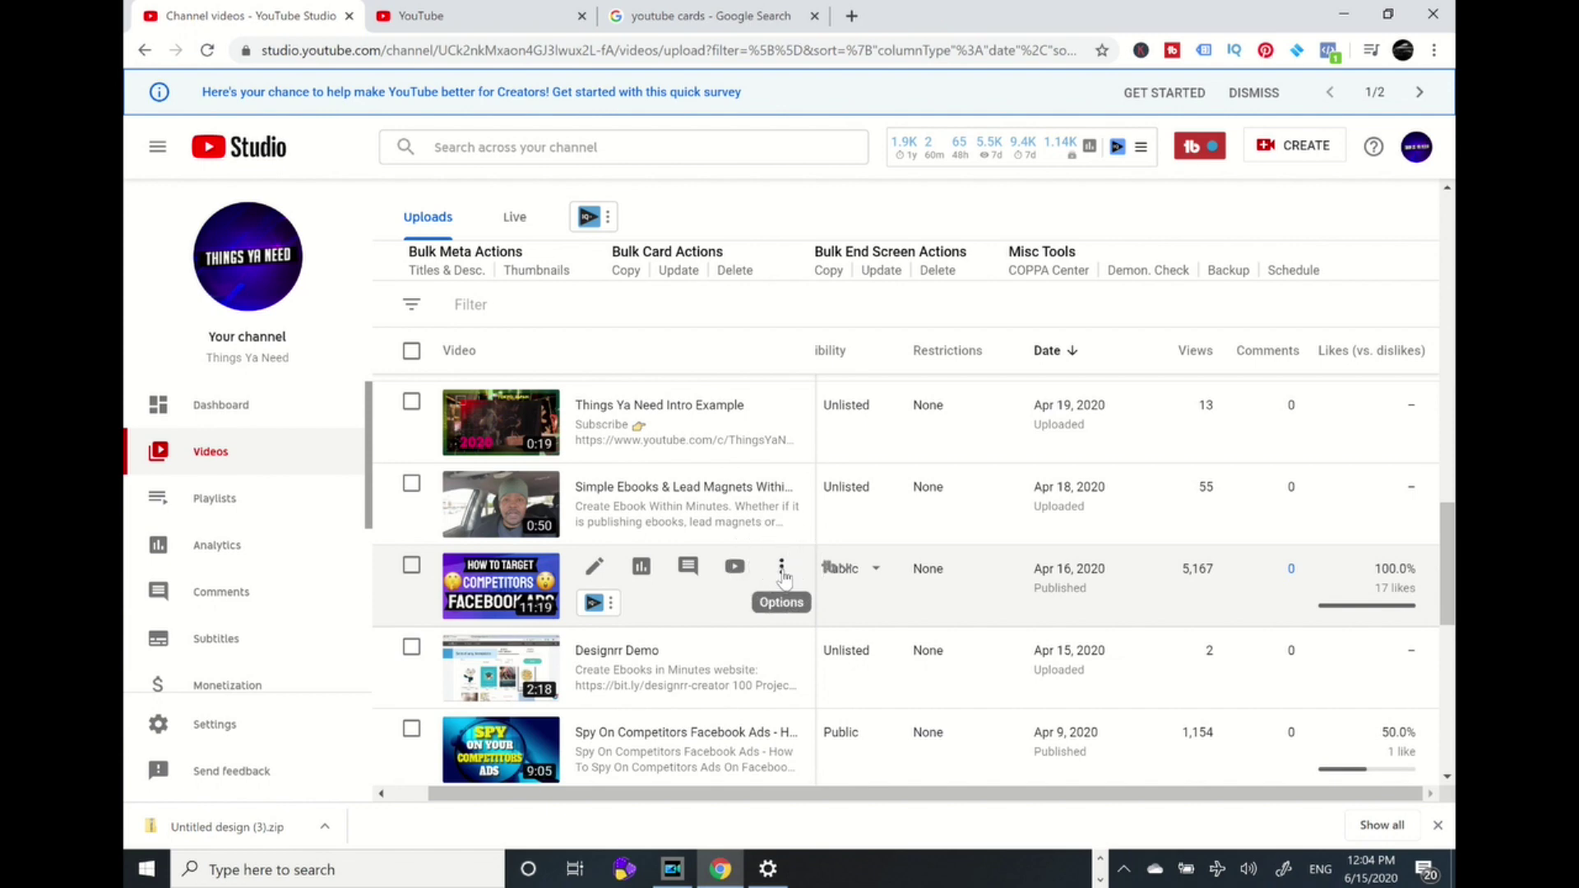
click(783, 573)
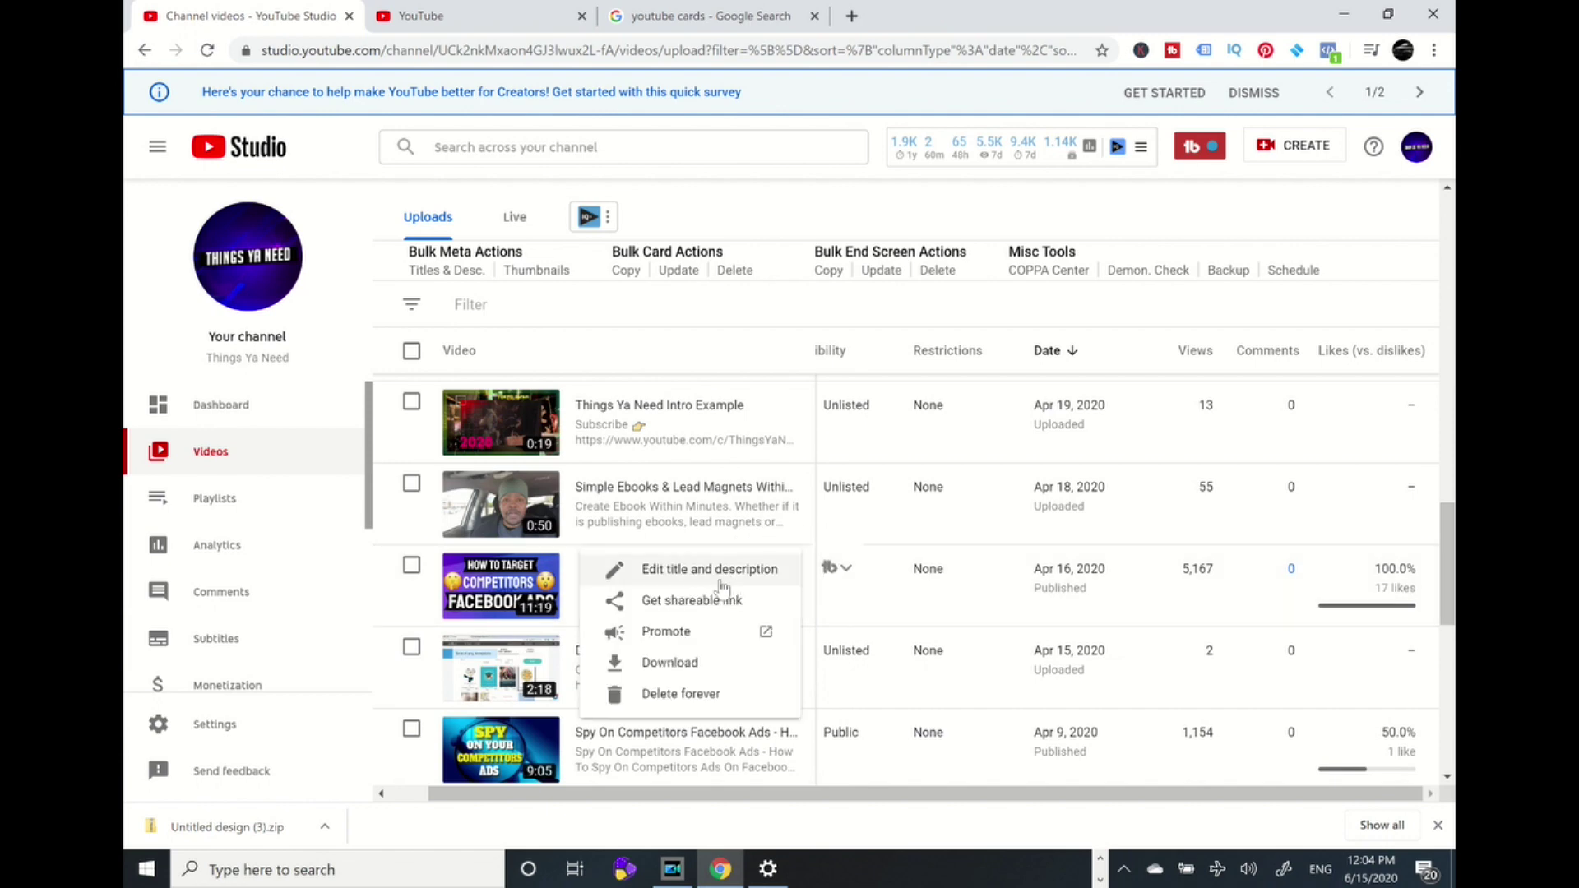
click(709, 605)
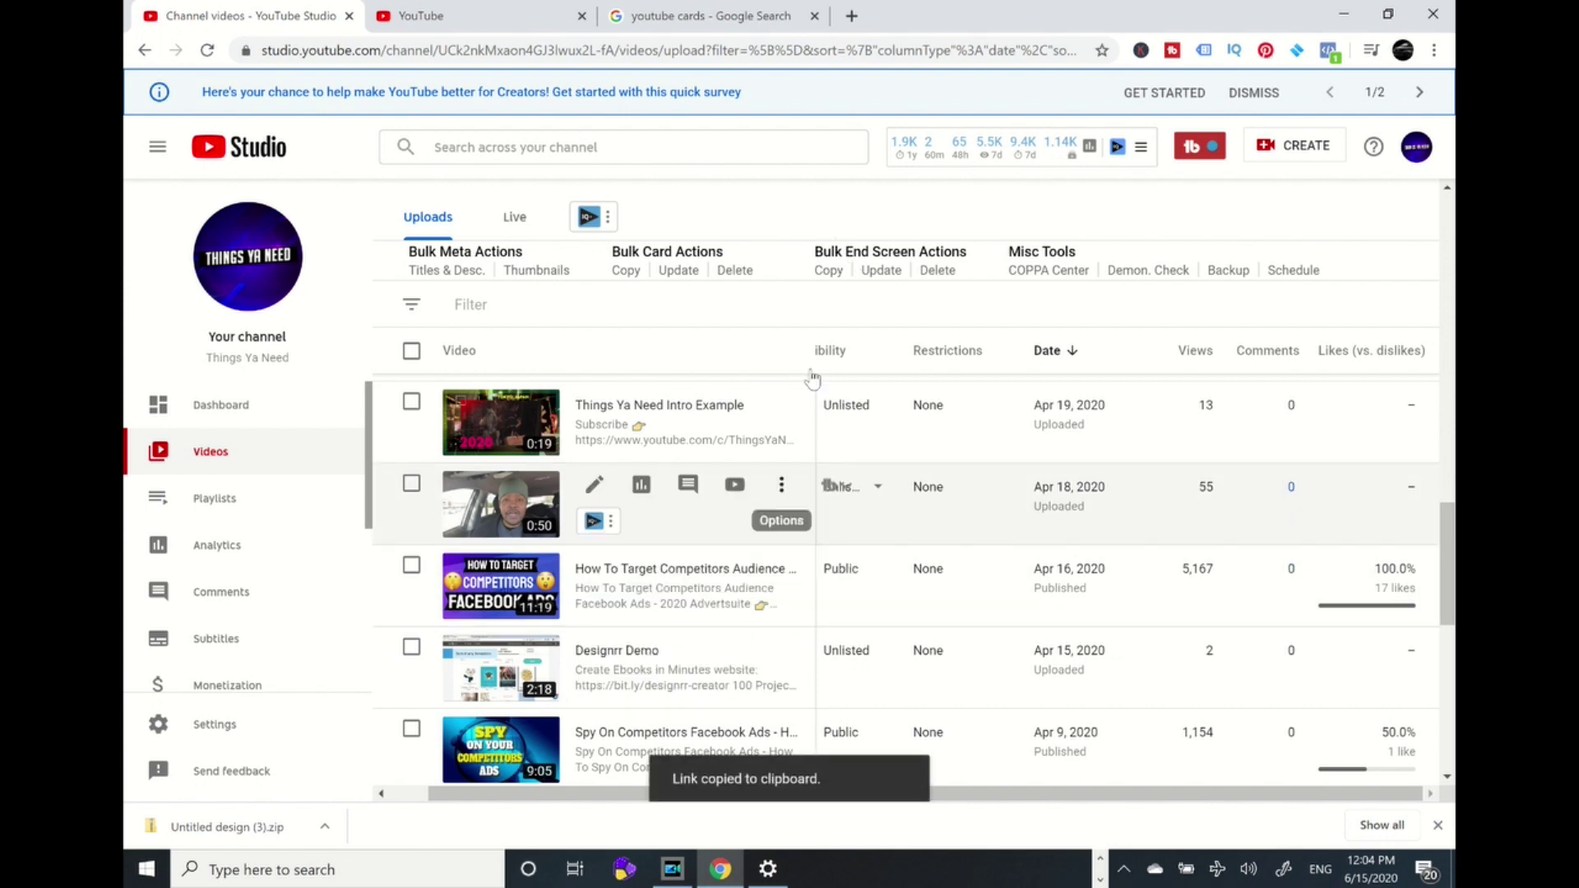
click(436, 14)
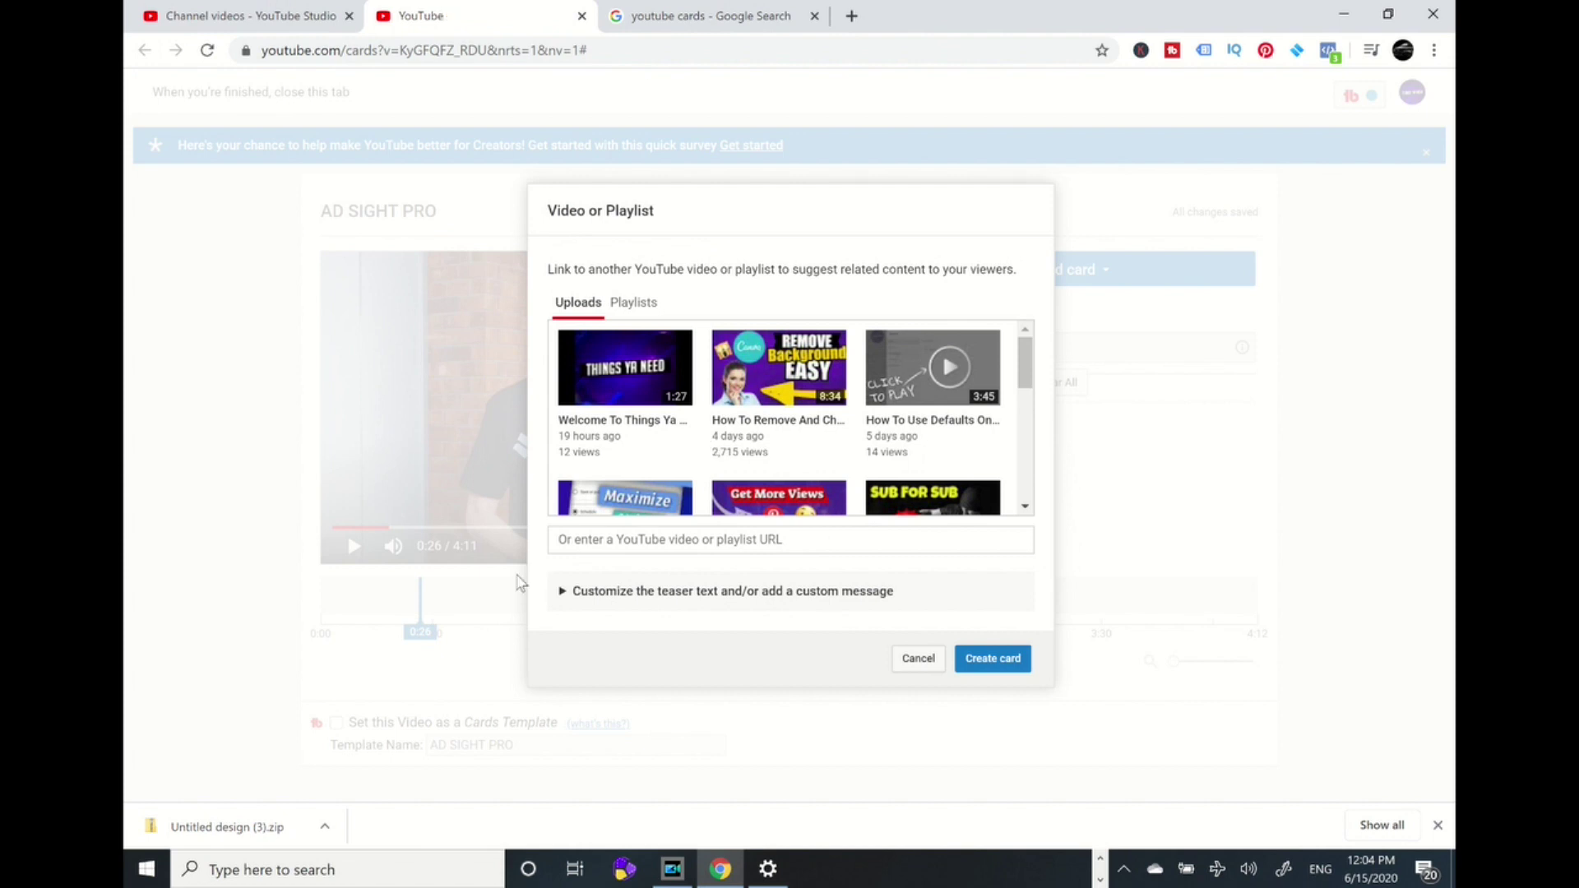
Paste the competitor-video link into the URL field and create the card at 0:26
click(594, 535)
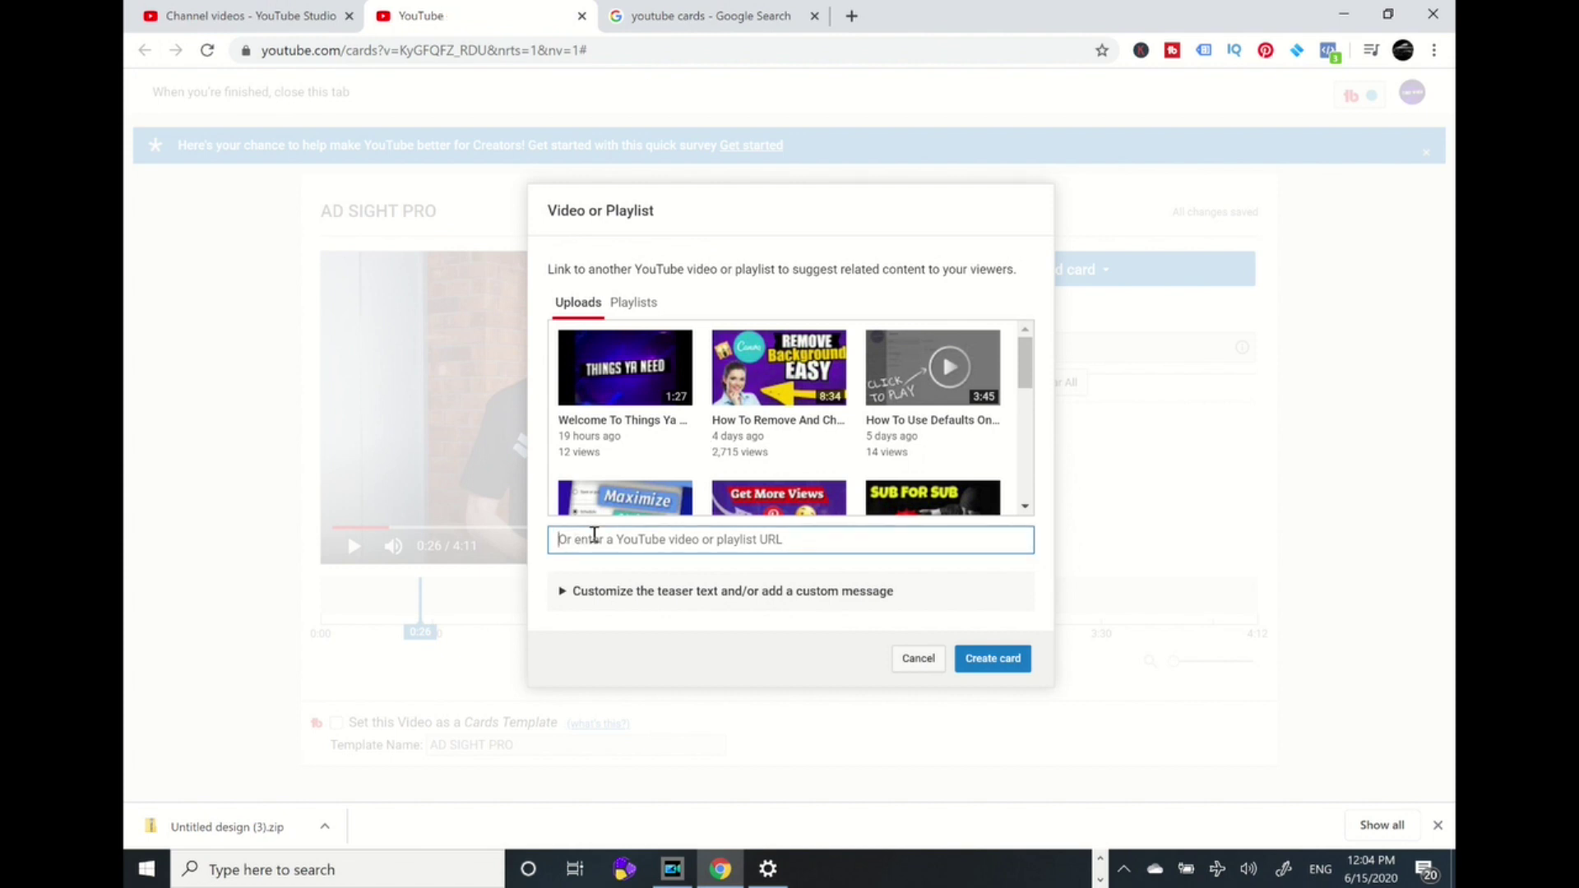
text(https://youtu.be/xwoyRKf8YVQ)
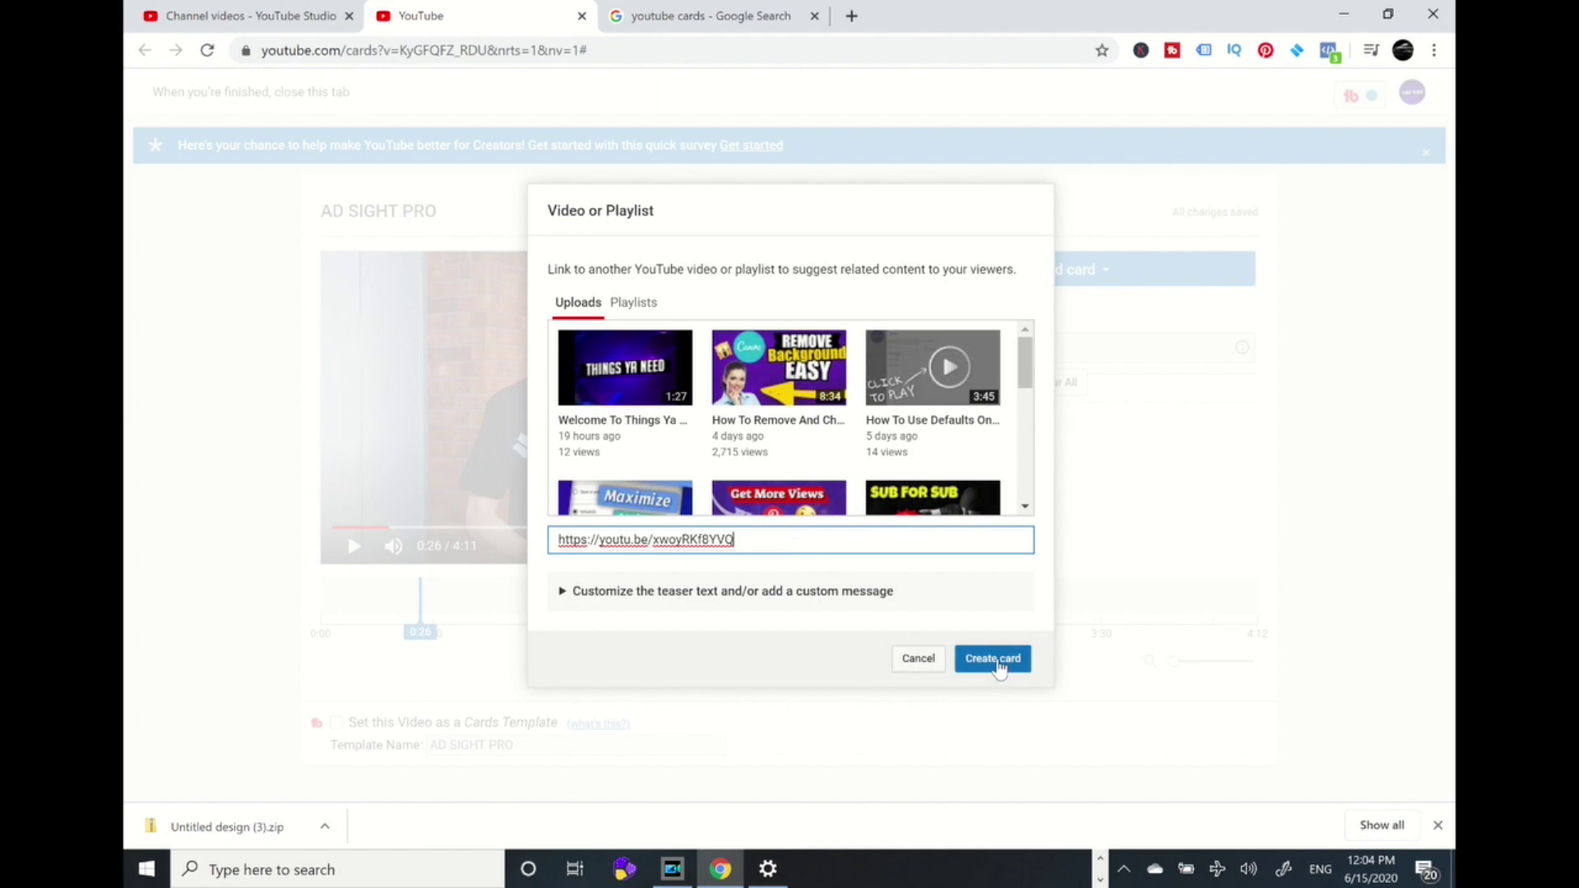
click(999, 664)
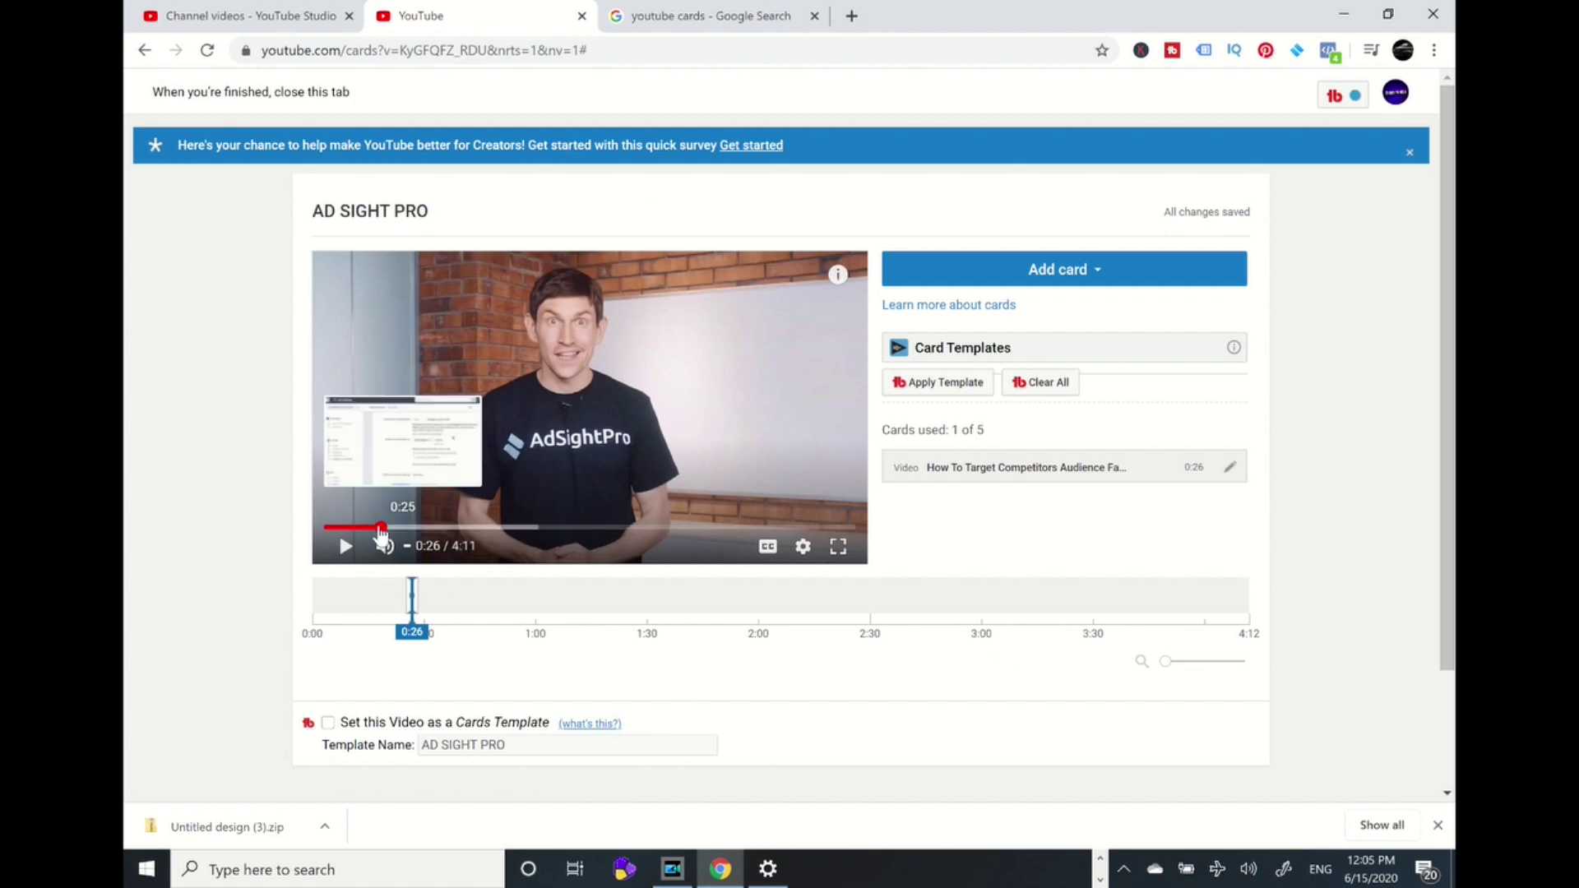
click(383, 528)
click(370, 527)
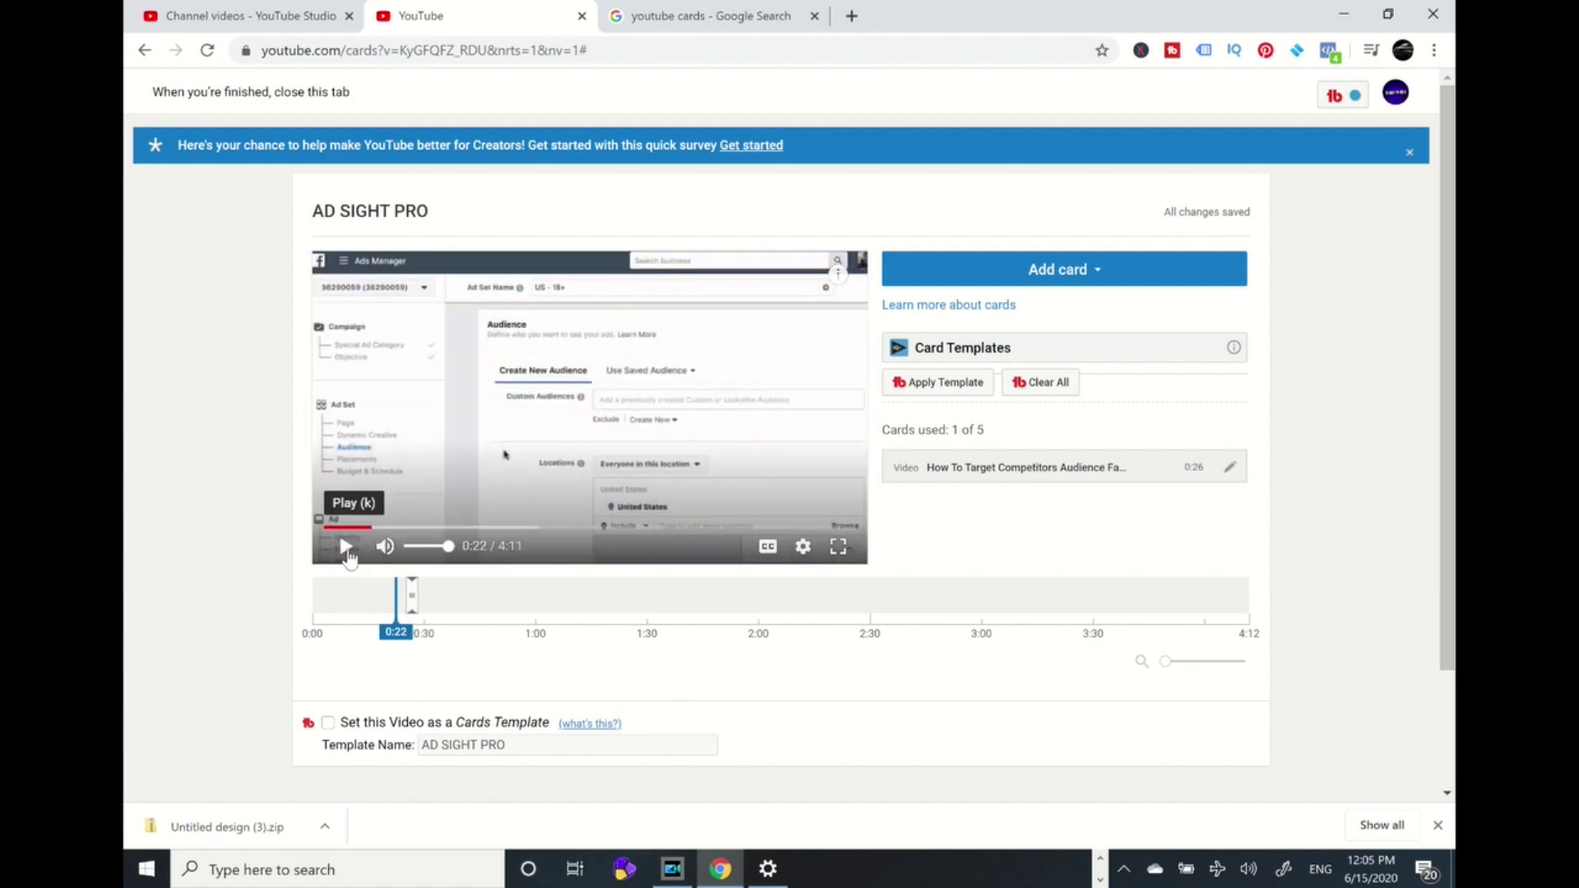
click(347, 550)
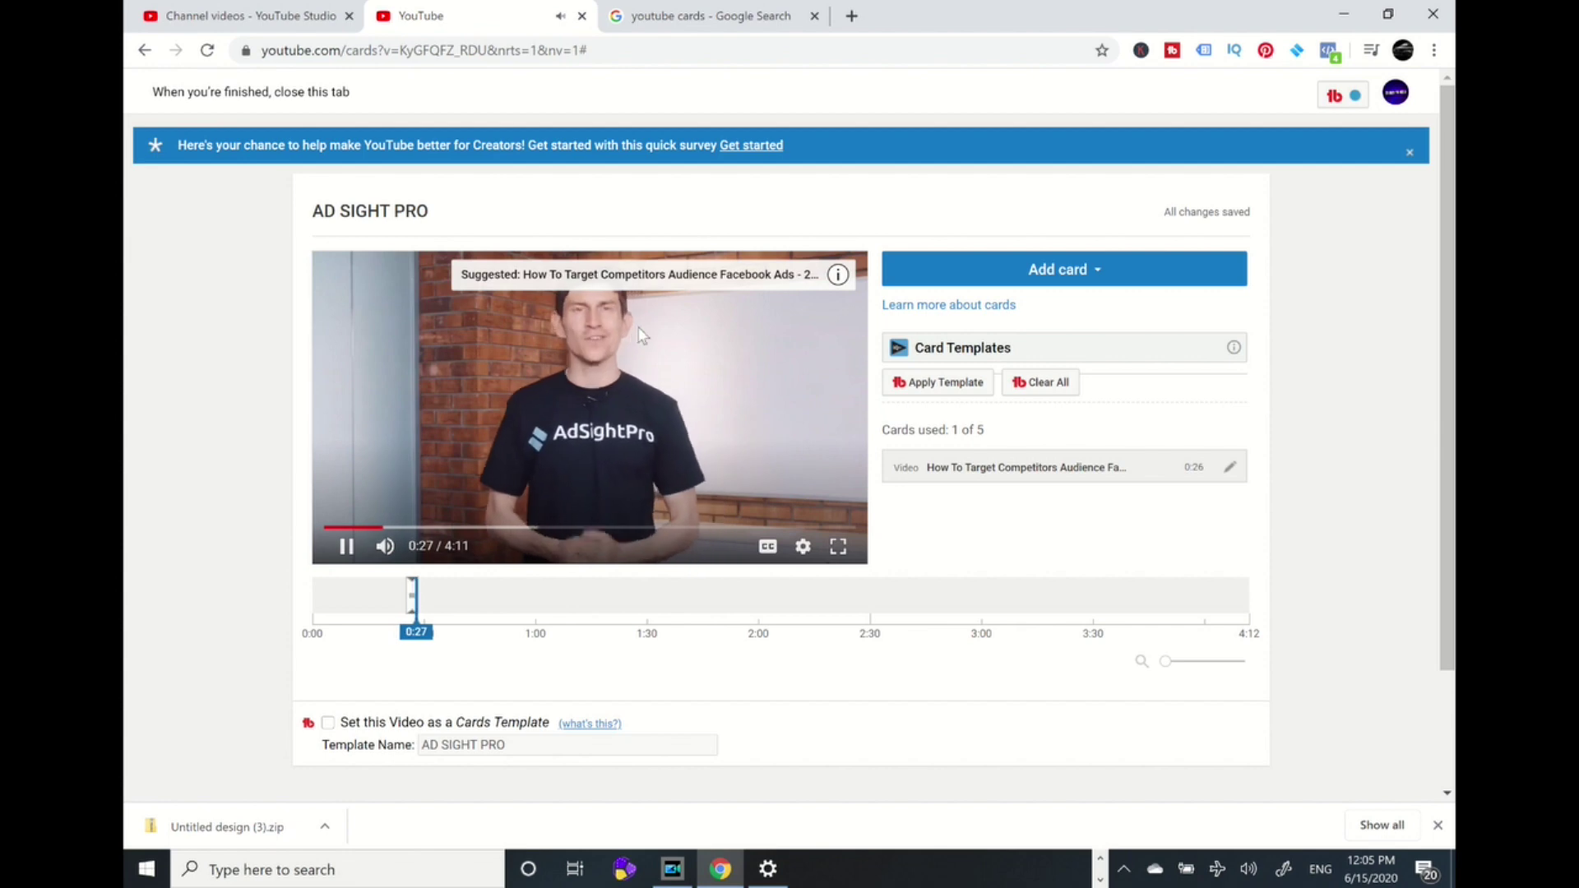
click(345, 547)
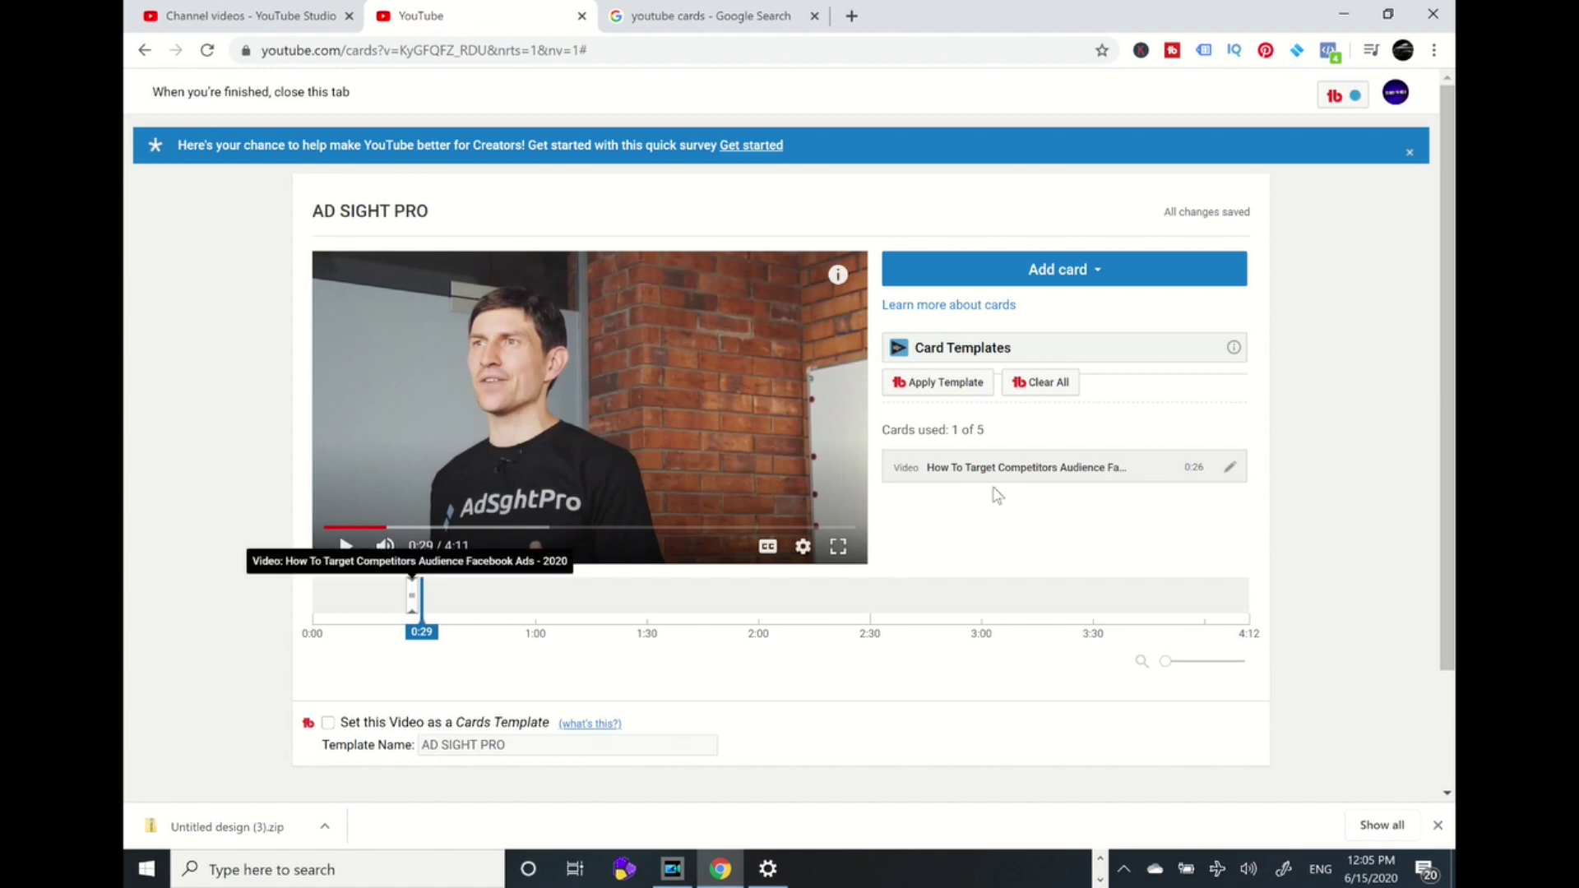
click(347, 549)
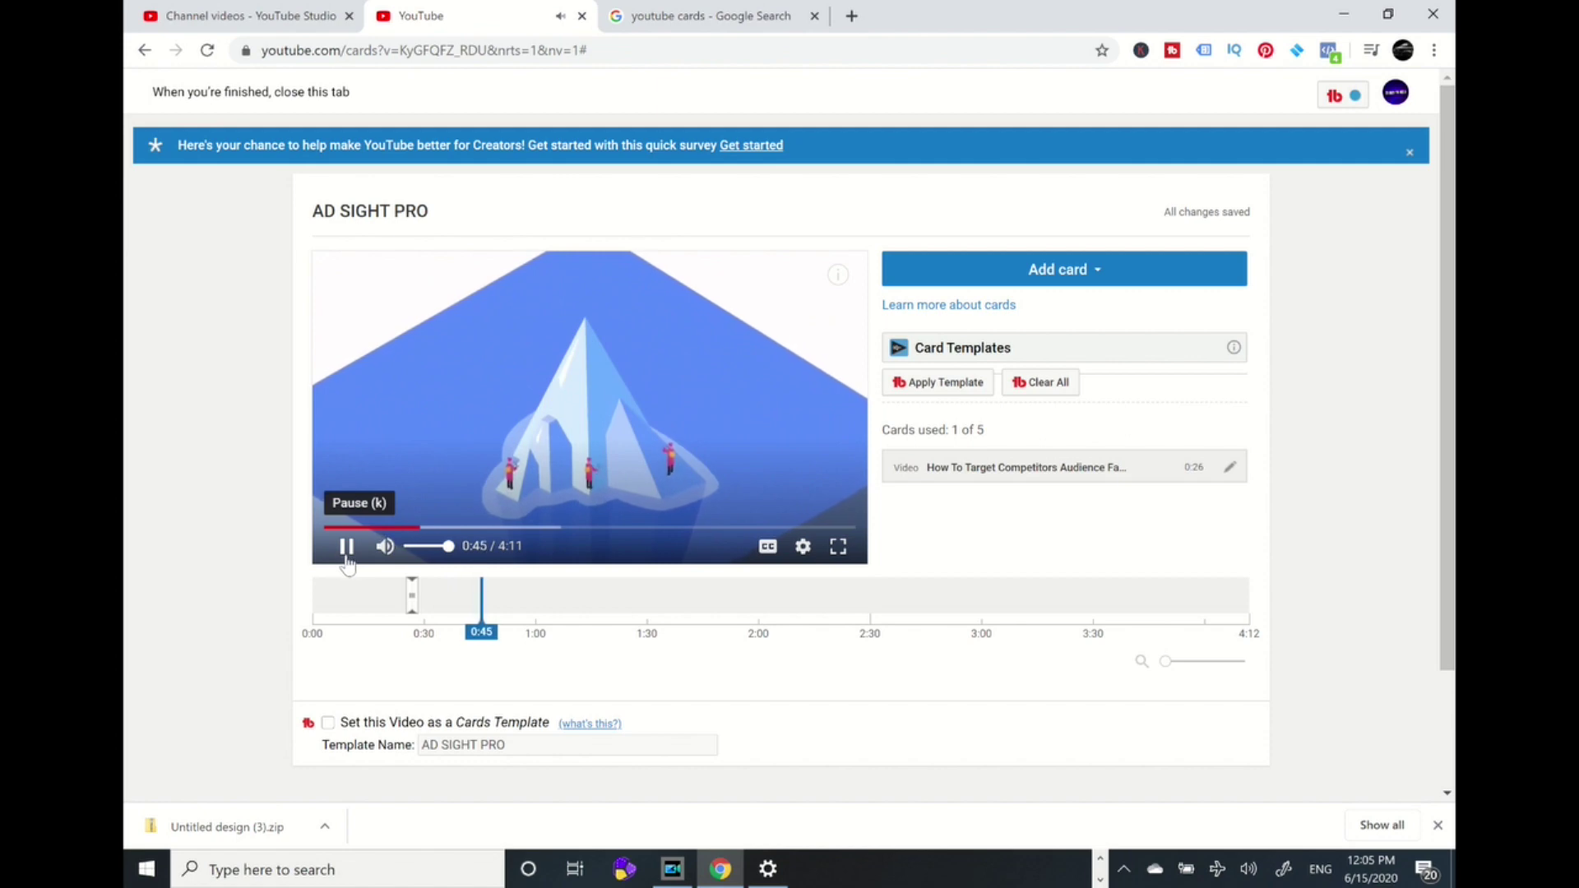
click(346, 561)
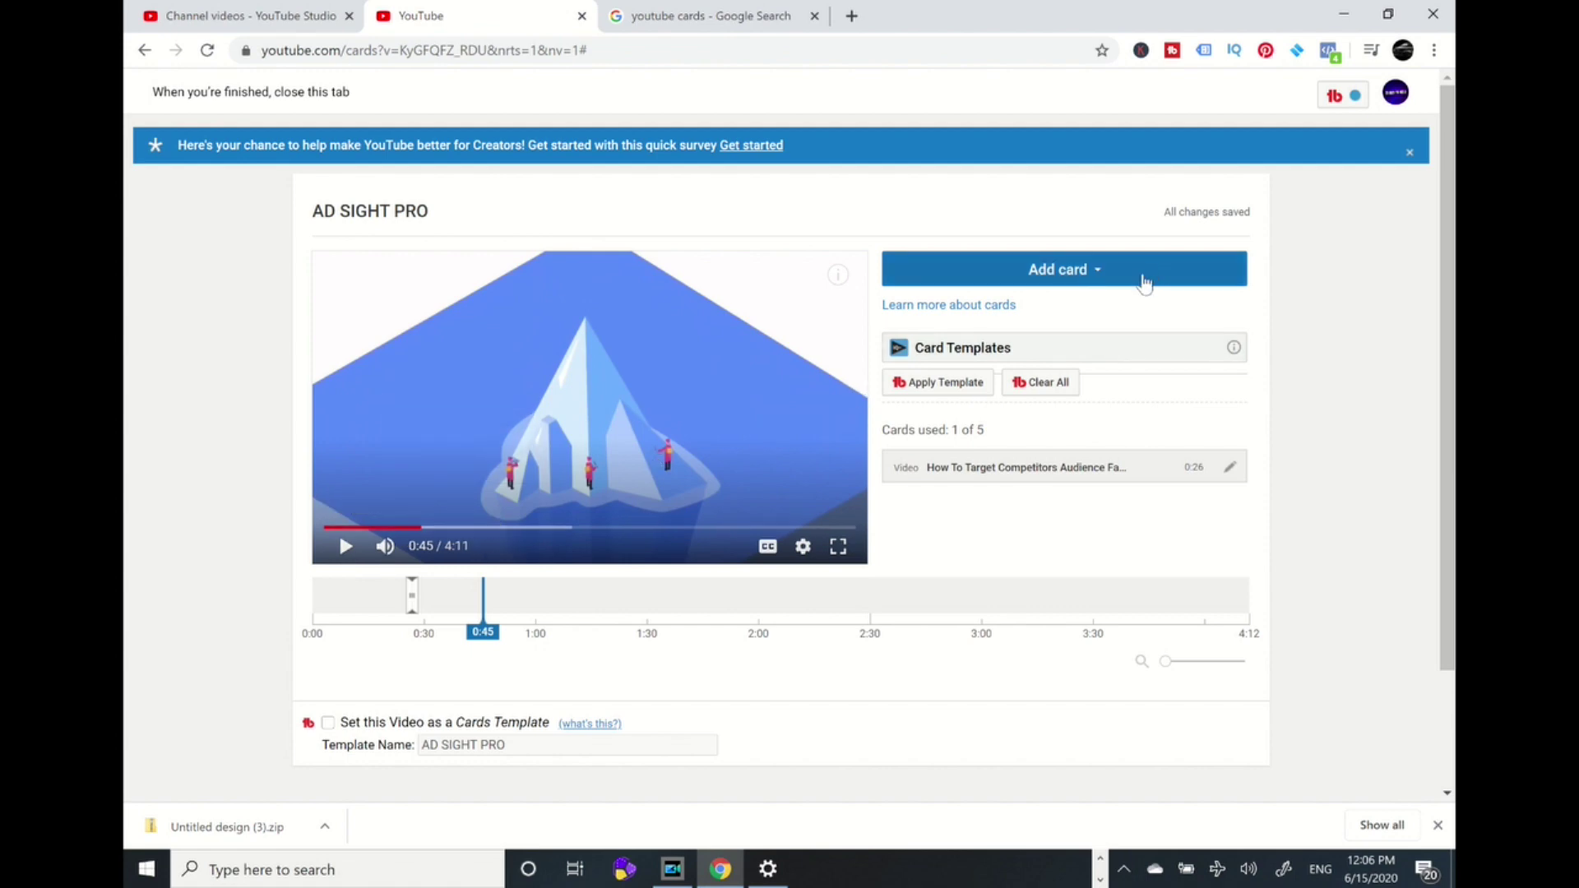
Cancel a stray video card, start a Channel card, then switch to the uploads tab
click(1118, 282)
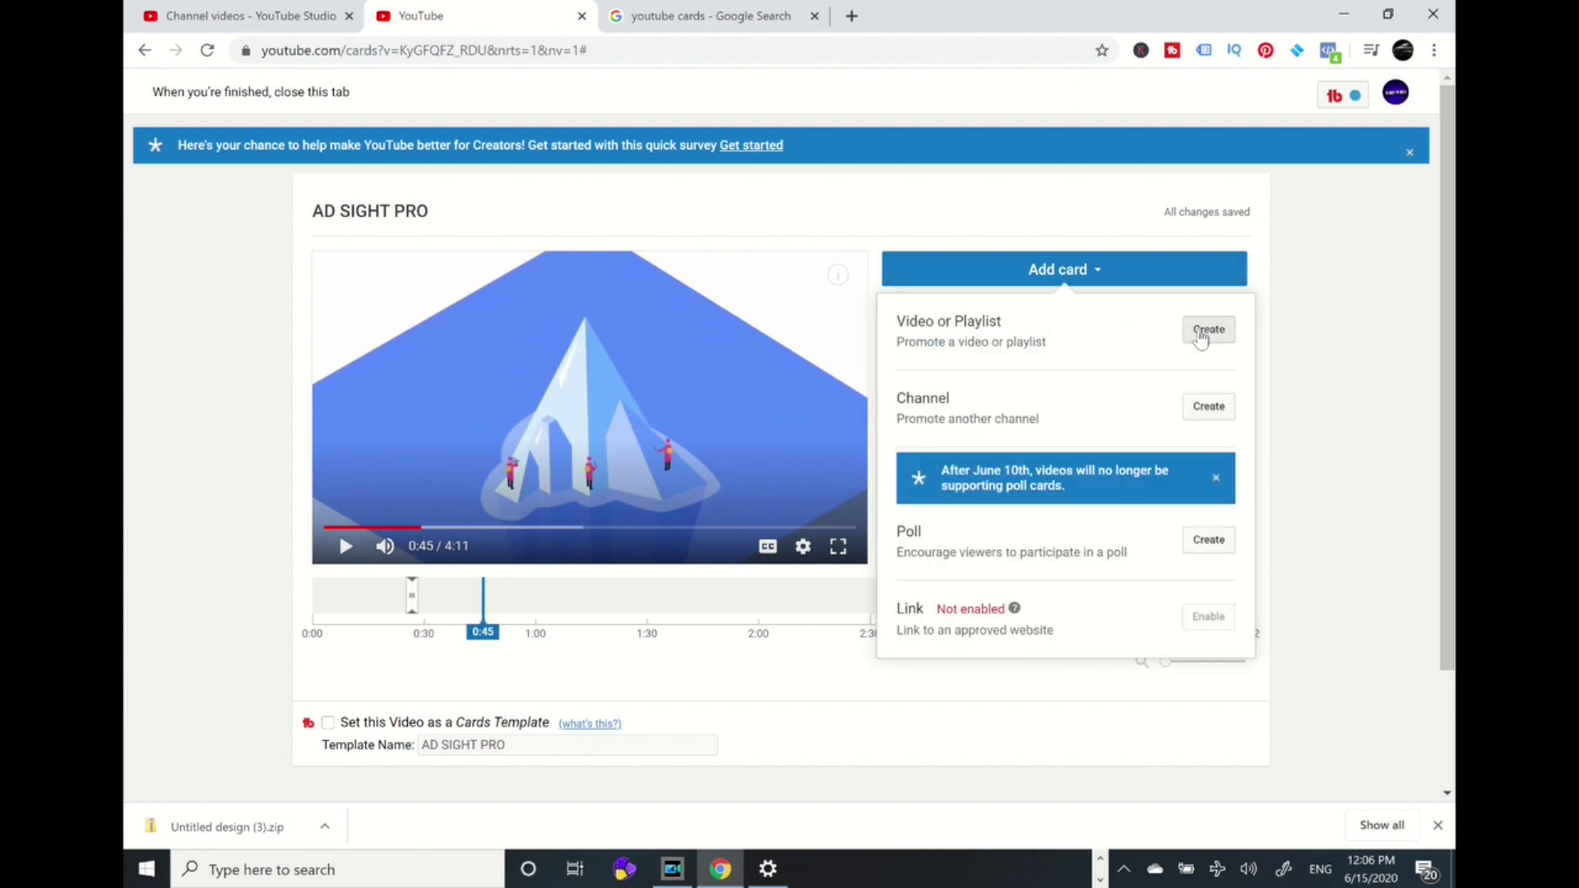
click(1205, 332)
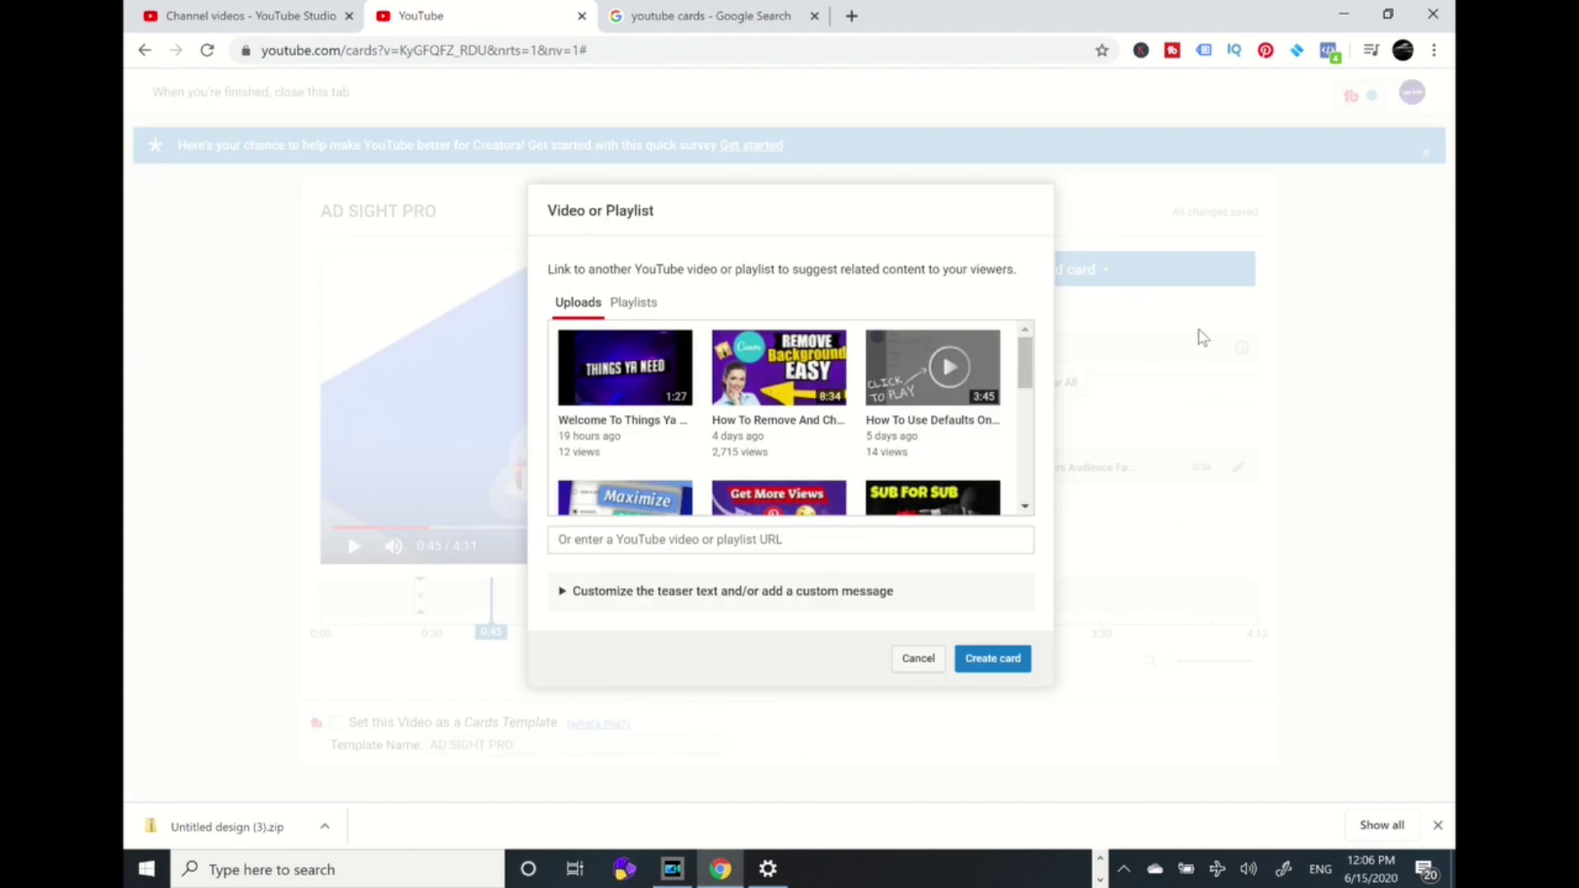
click(919, 659)
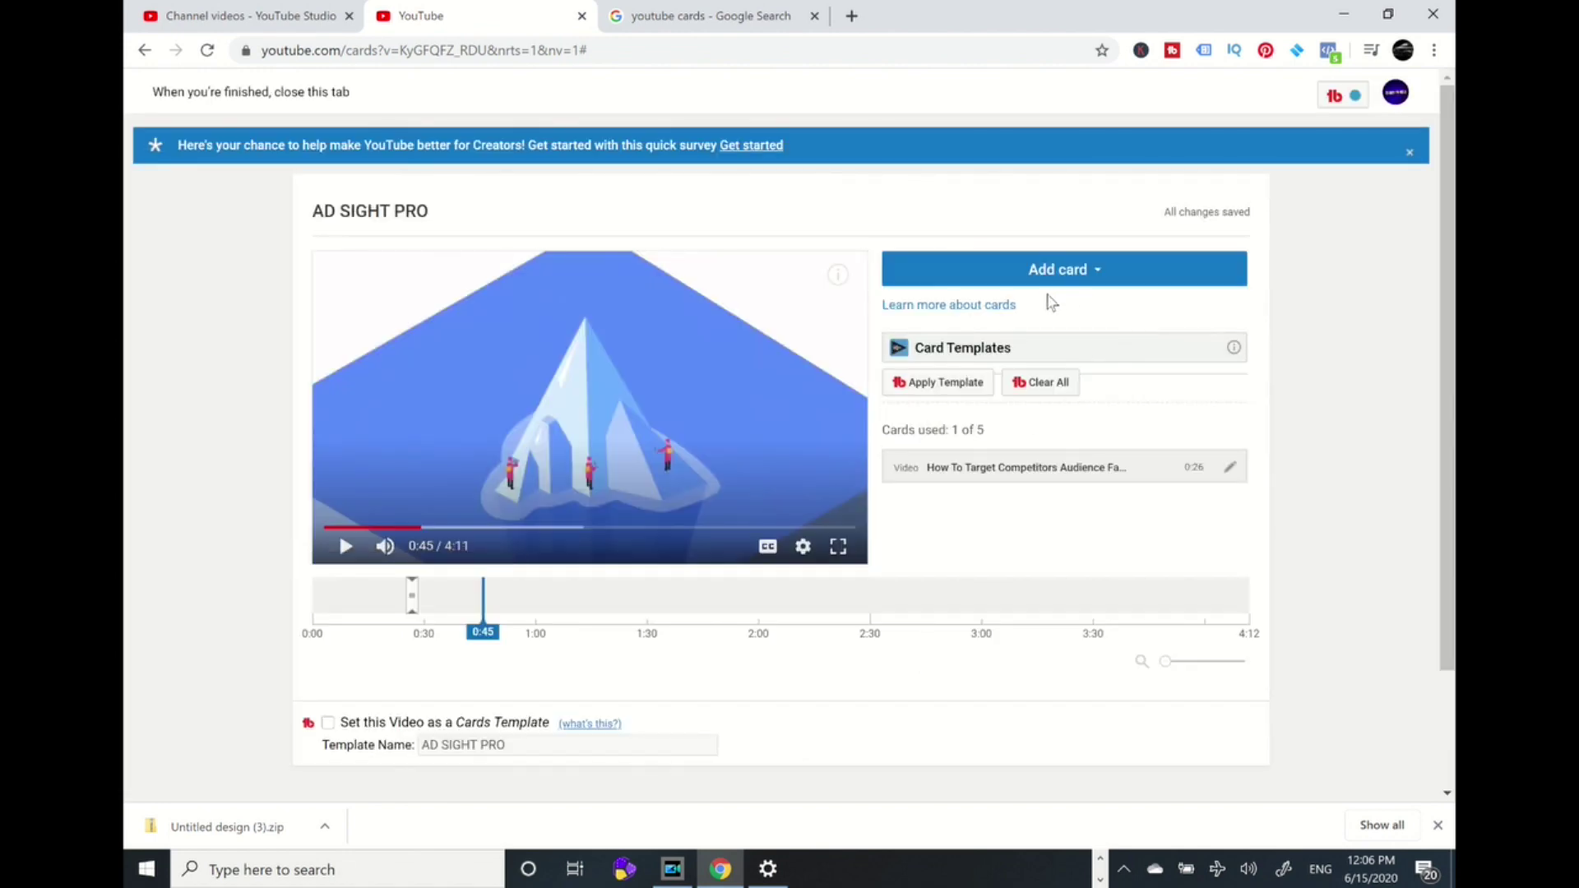
click(1090, 278)
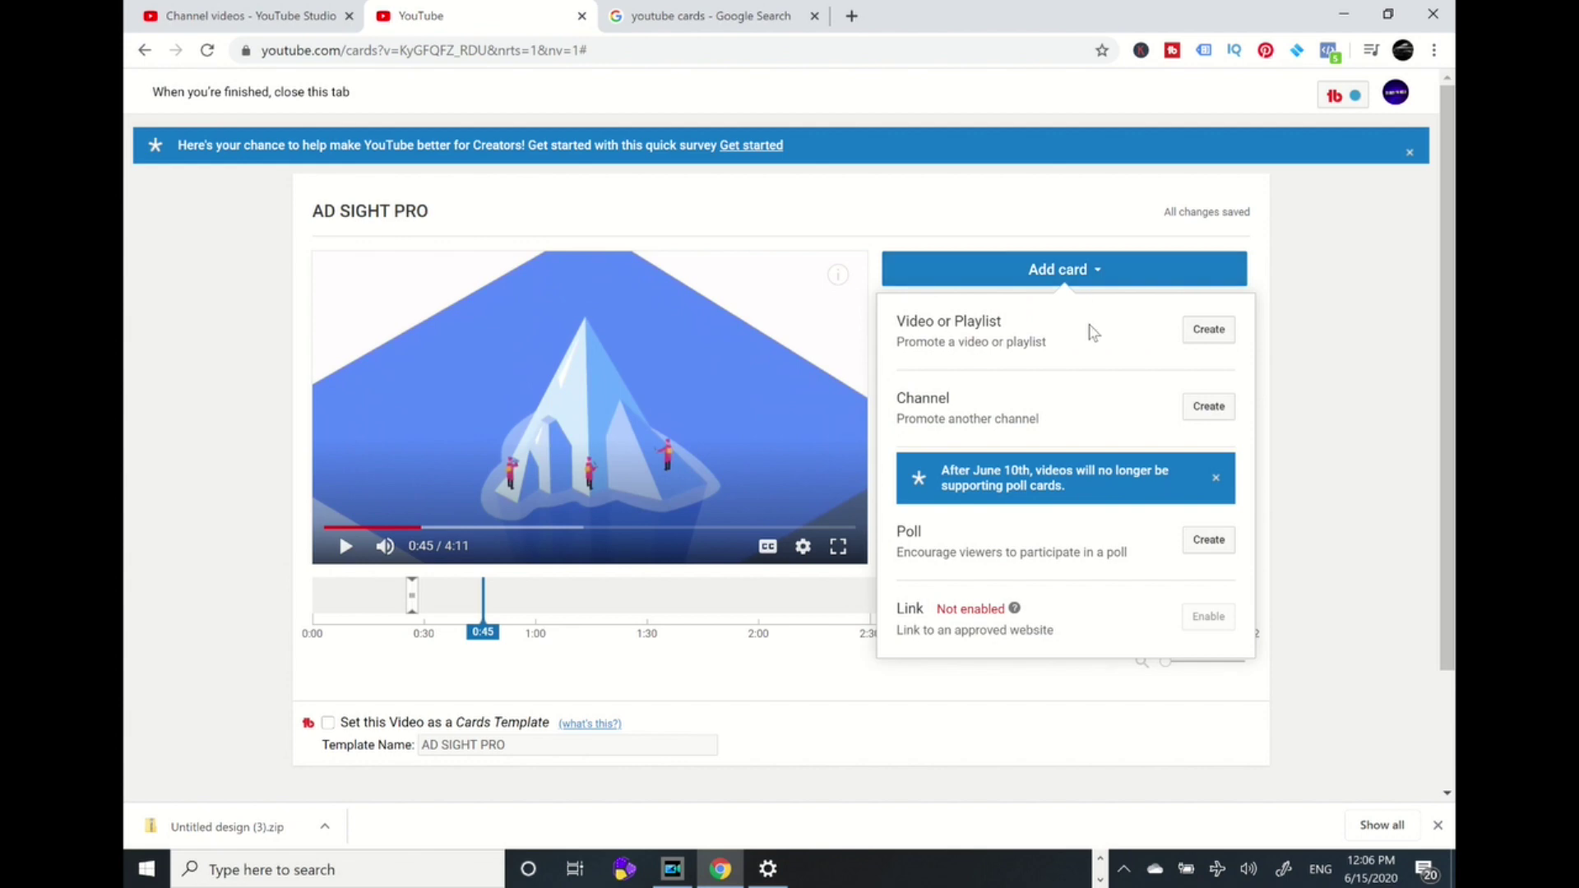
click(1206, 408)
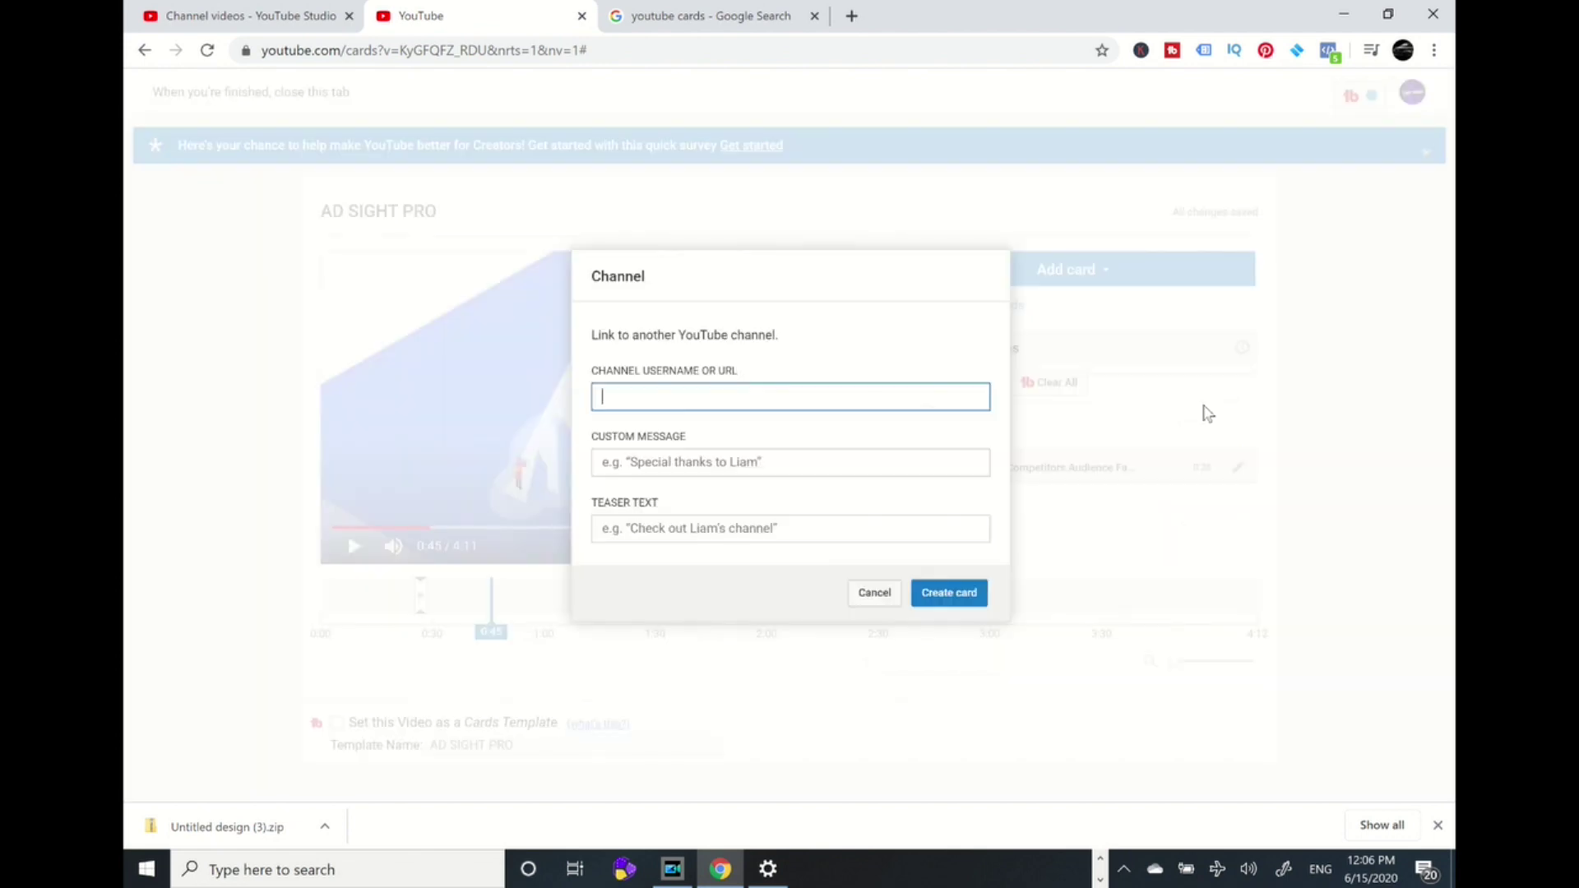
click(296, 16)
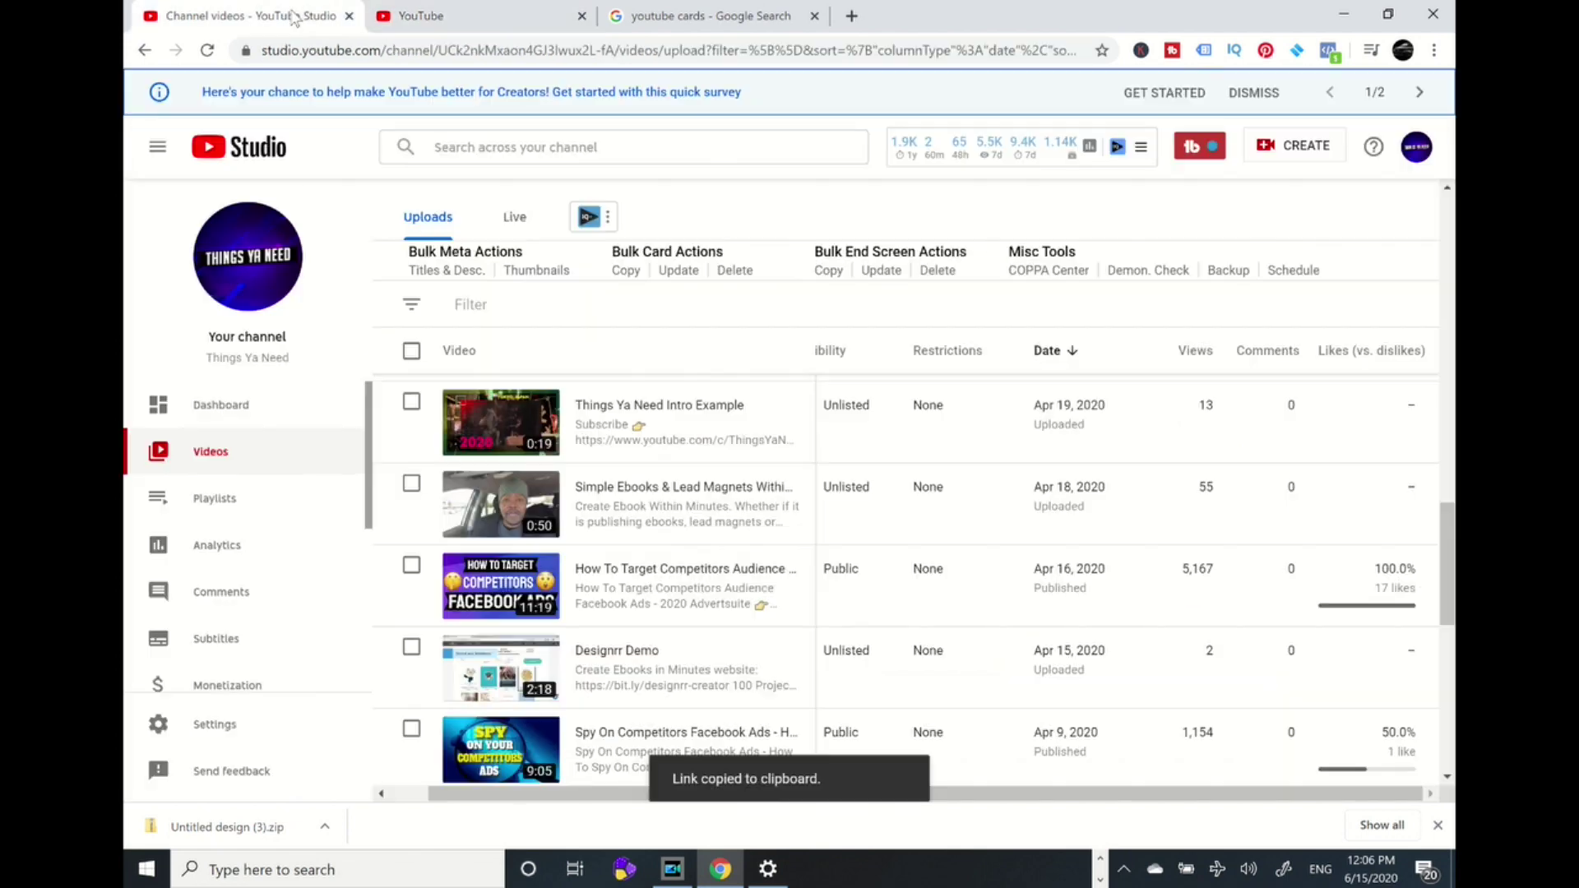
Copy The Ms. Bankable Show channel URL via Subscriptions and return to the channel card form
click(1419, 150)
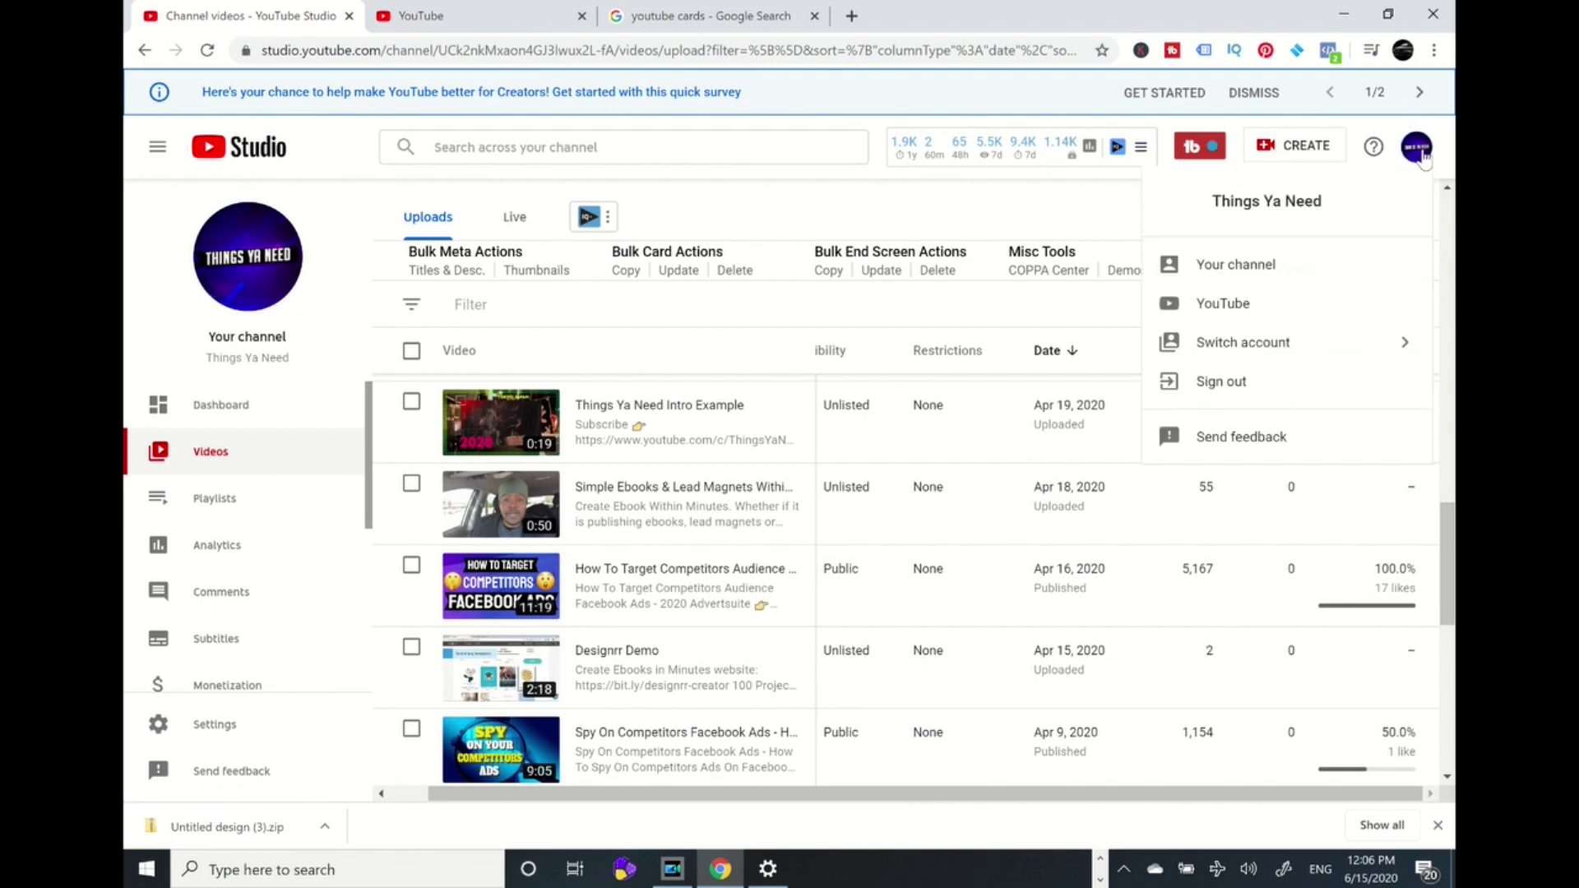
click(1238, 306)
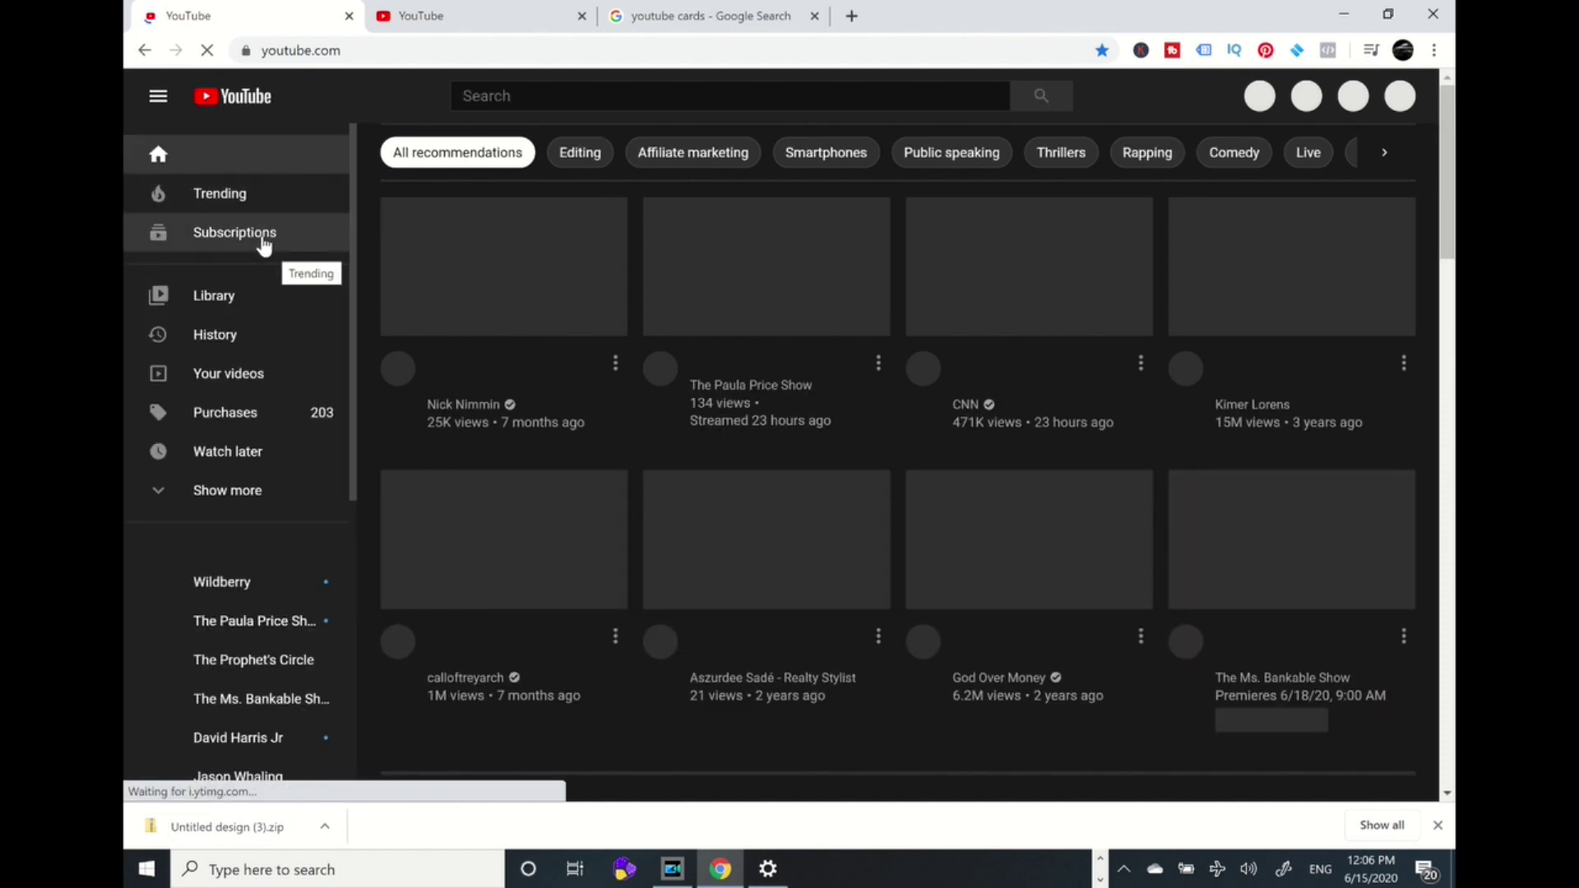
click(261, 239)
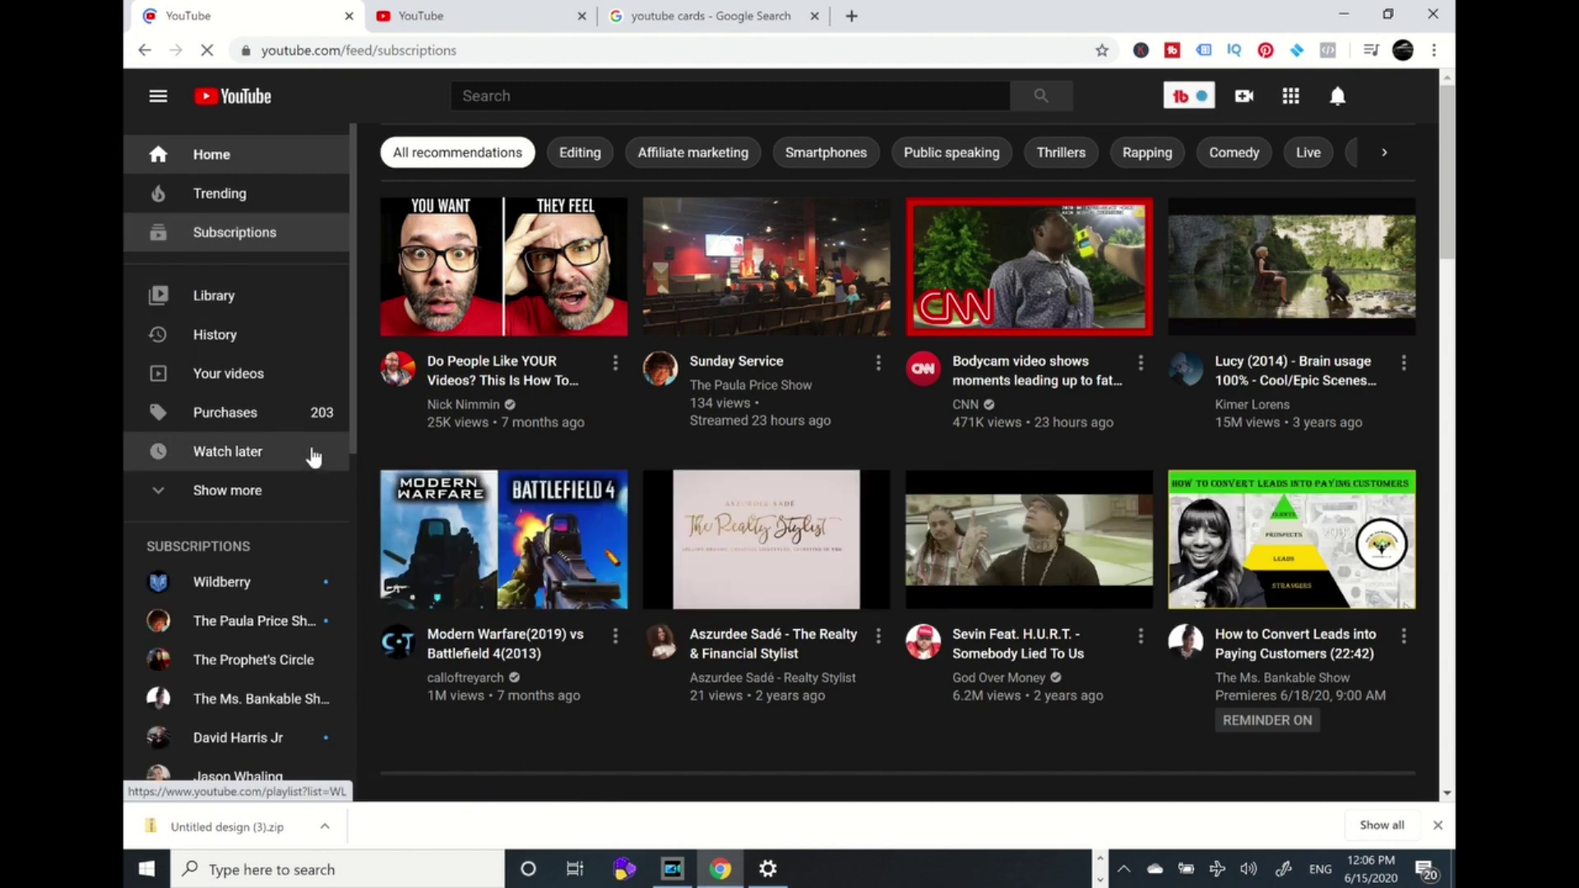
scroll(310, 451, down, 3)
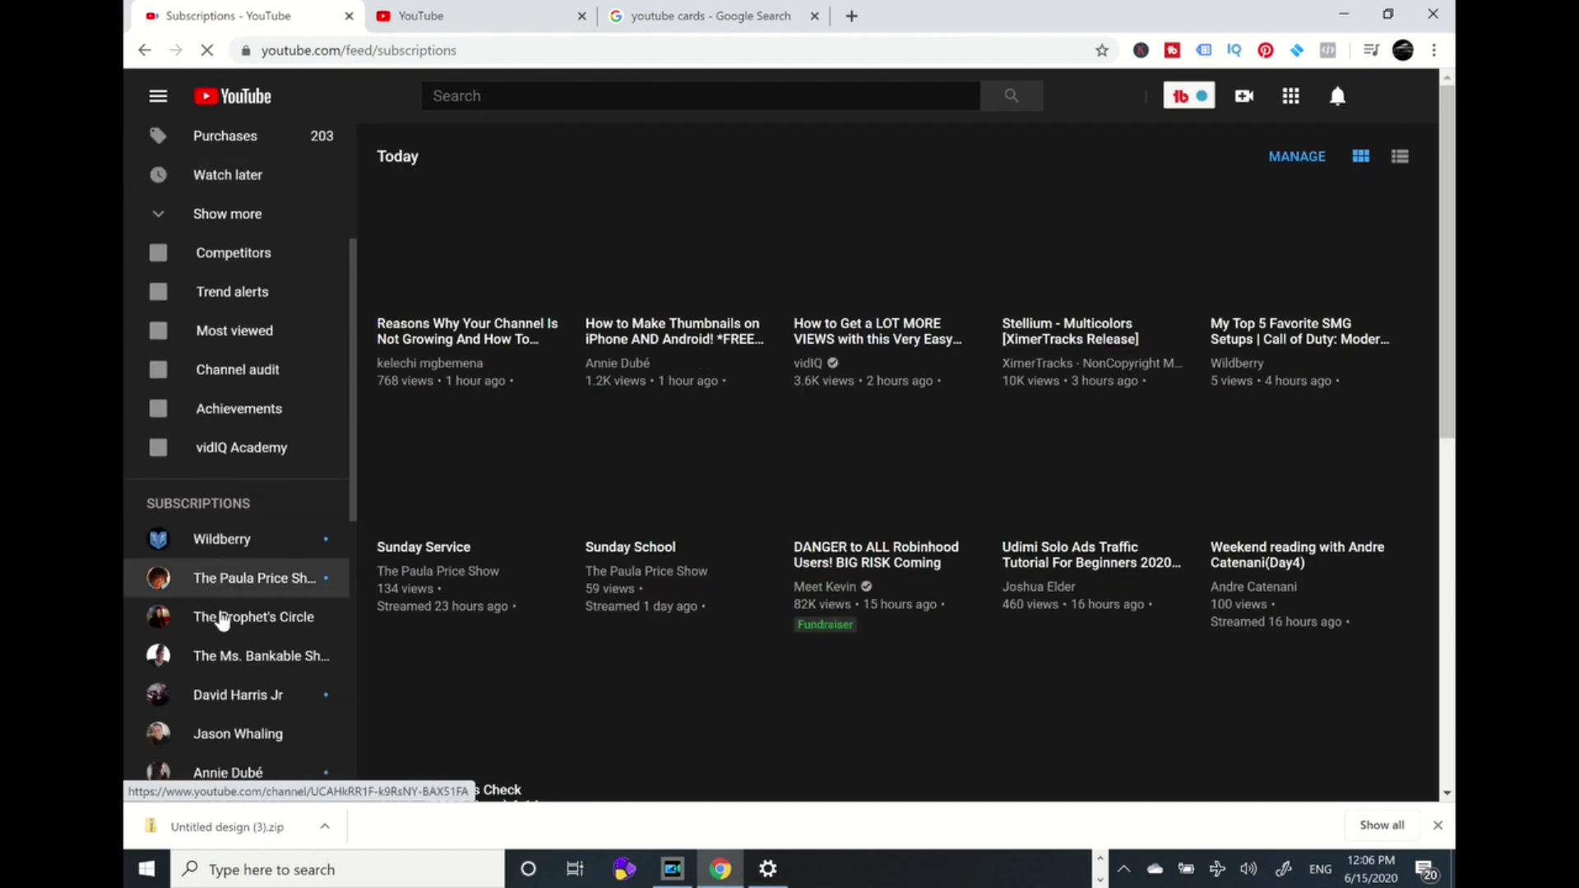
click(227, 665)
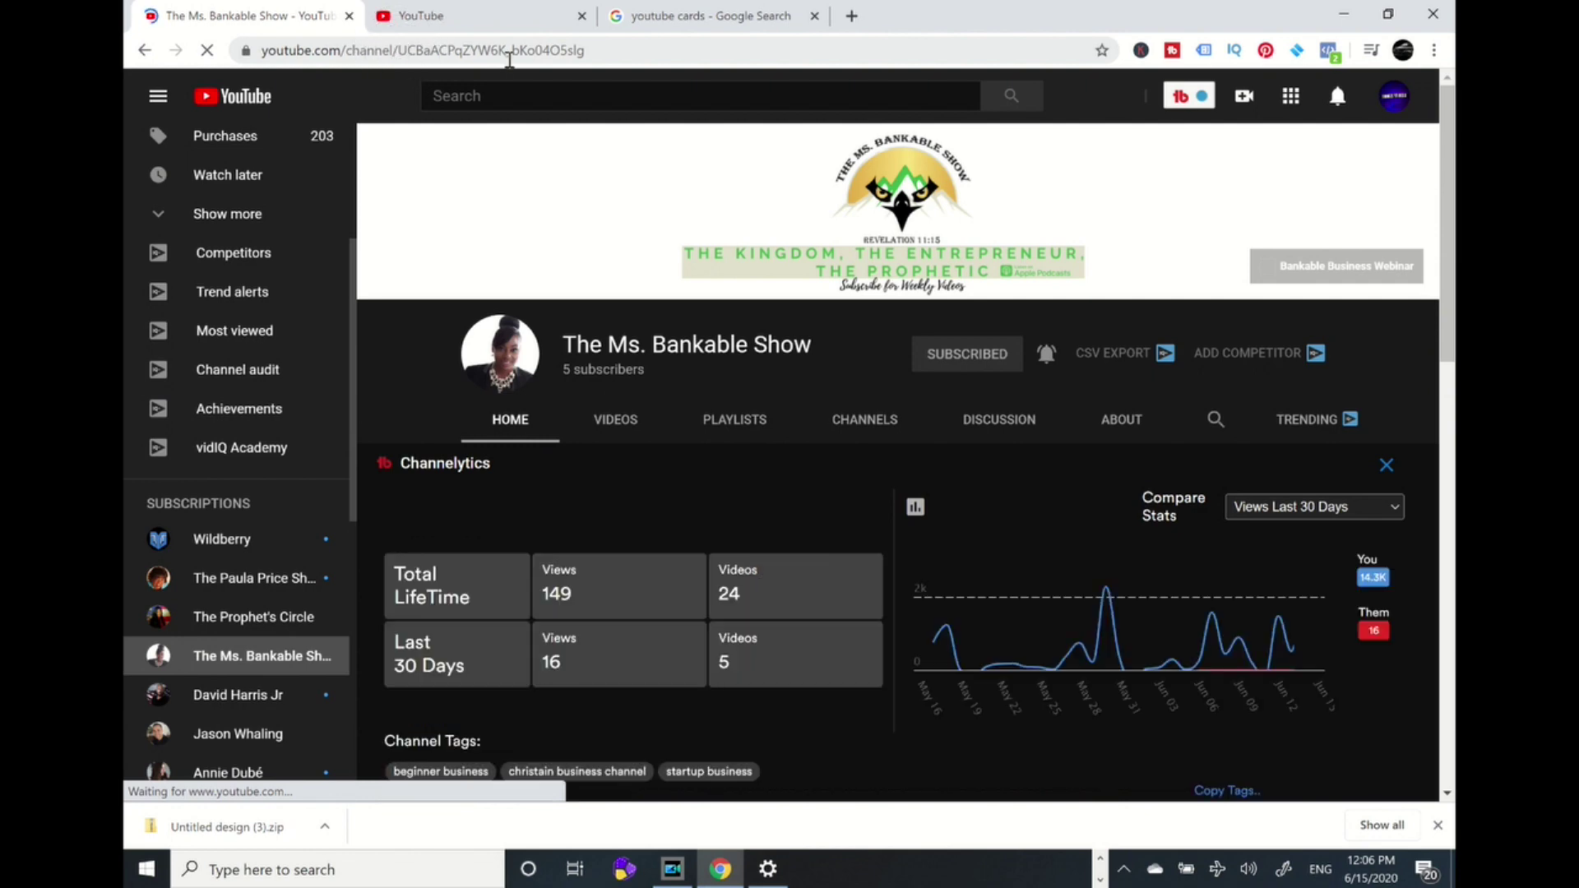
drag(623, 52, 254, 62)
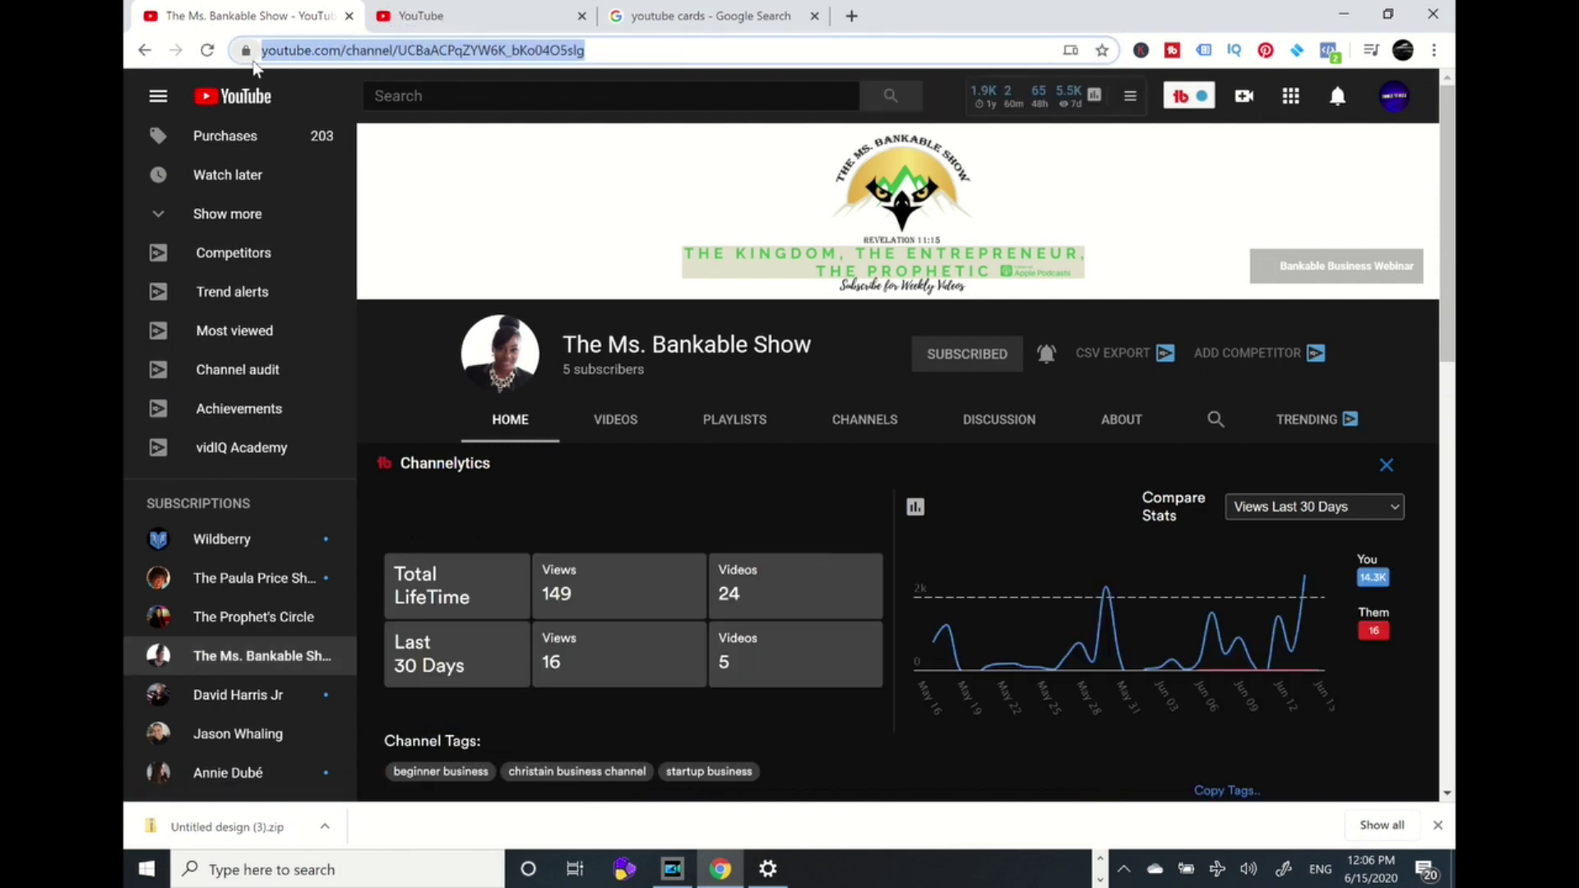
click(444, 17)
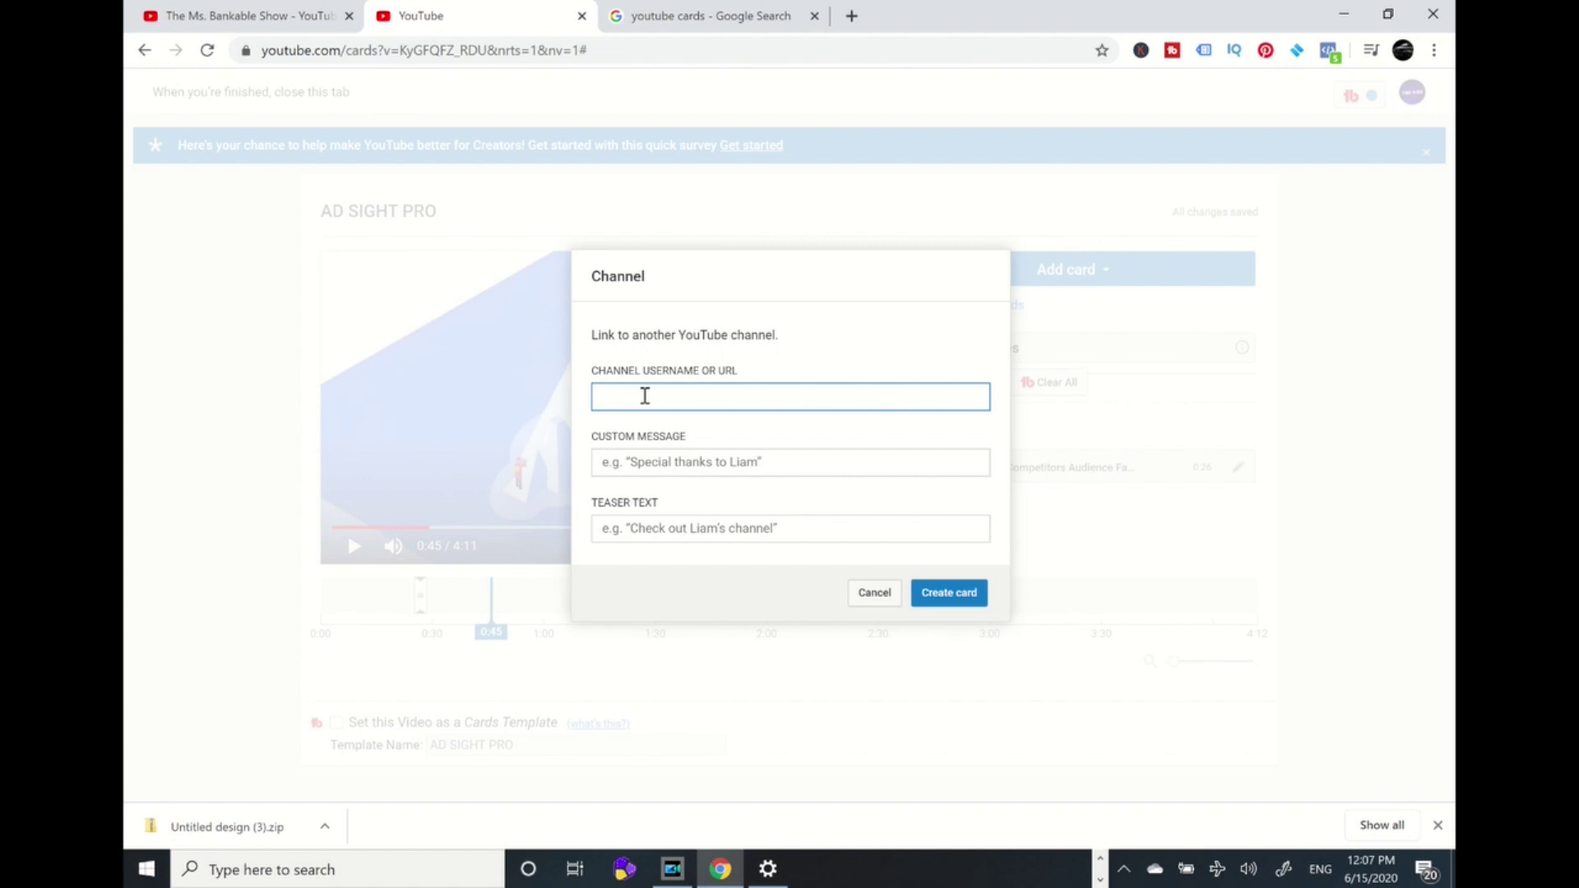
Link the card to The Ms. Bankable Show channel with message 'Shout Out Ms Bankable Show'
text(https://www.youtube.com/channel/UCBaACPqZYW6K_bKo04O5slg)
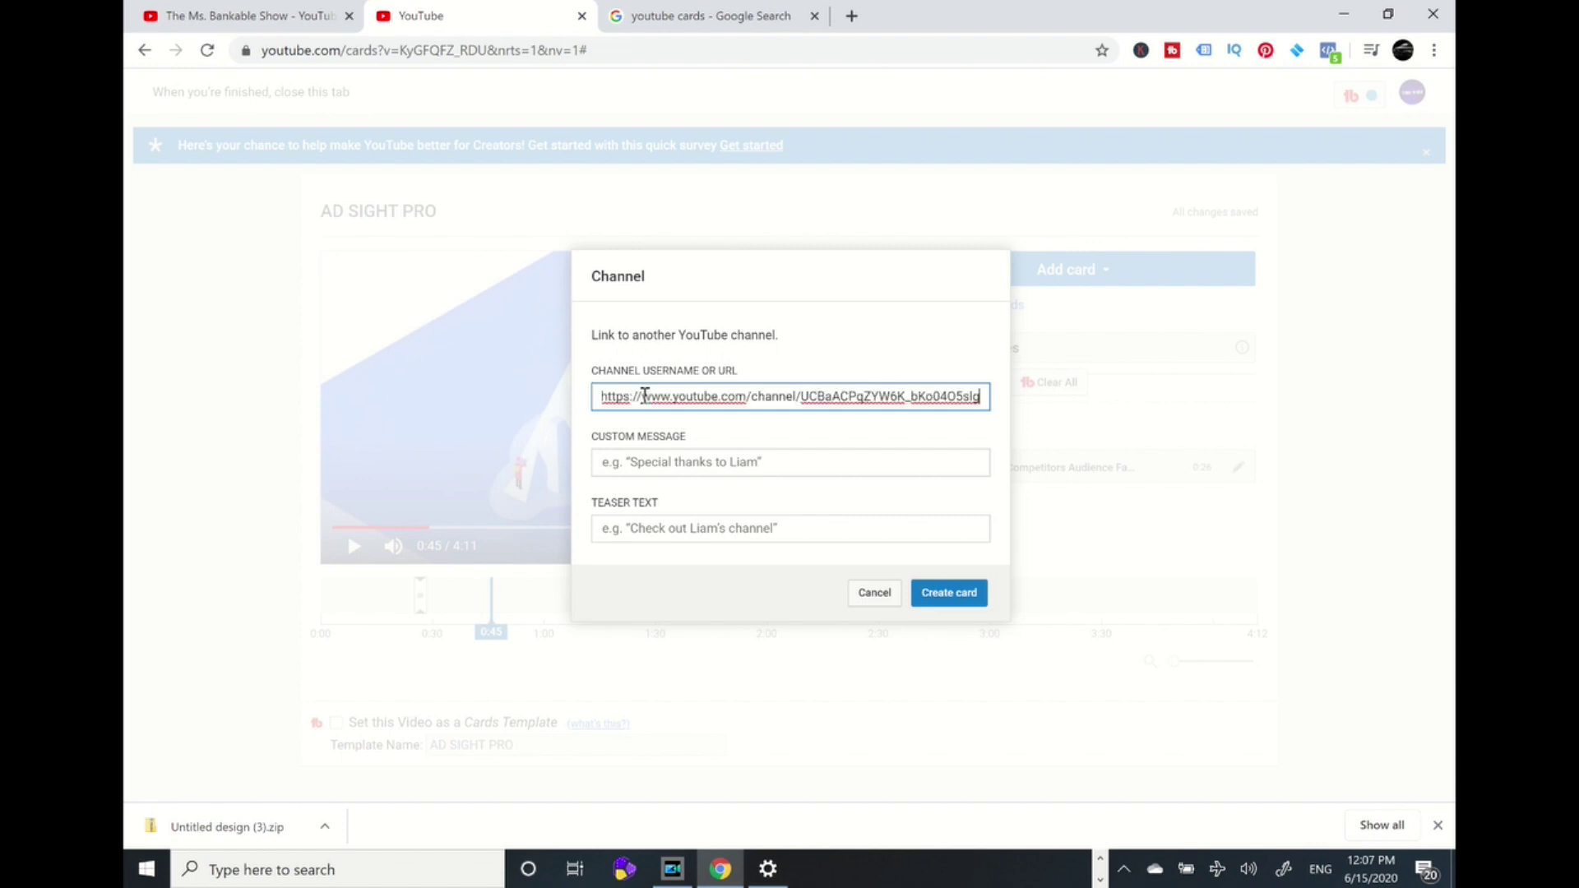
click(674, 463)
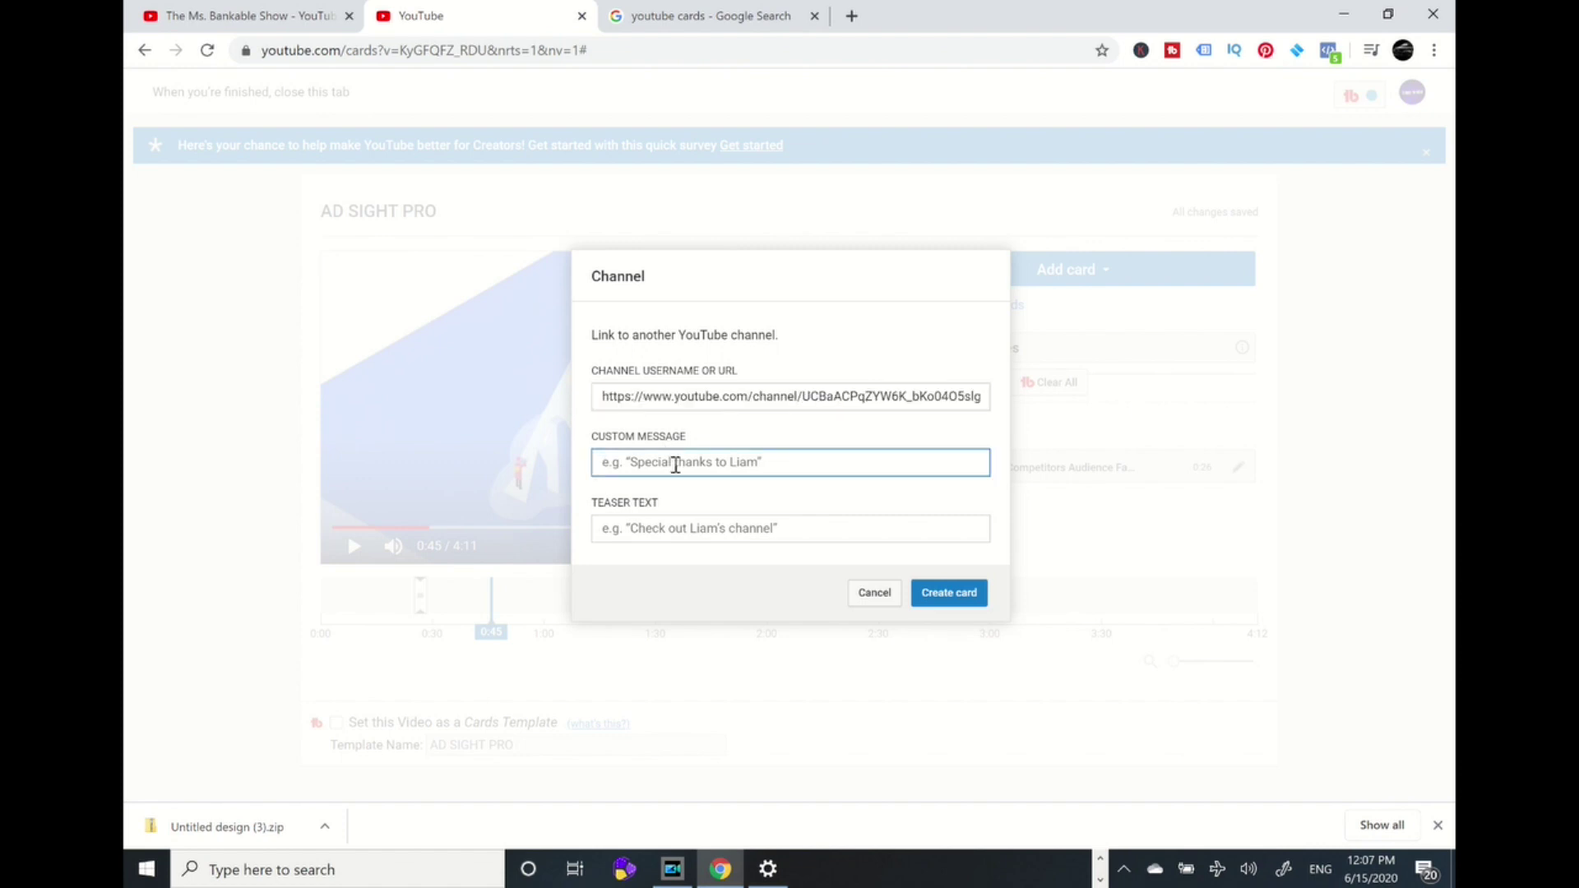
text(S)
text(hout Out )
text(Ms)
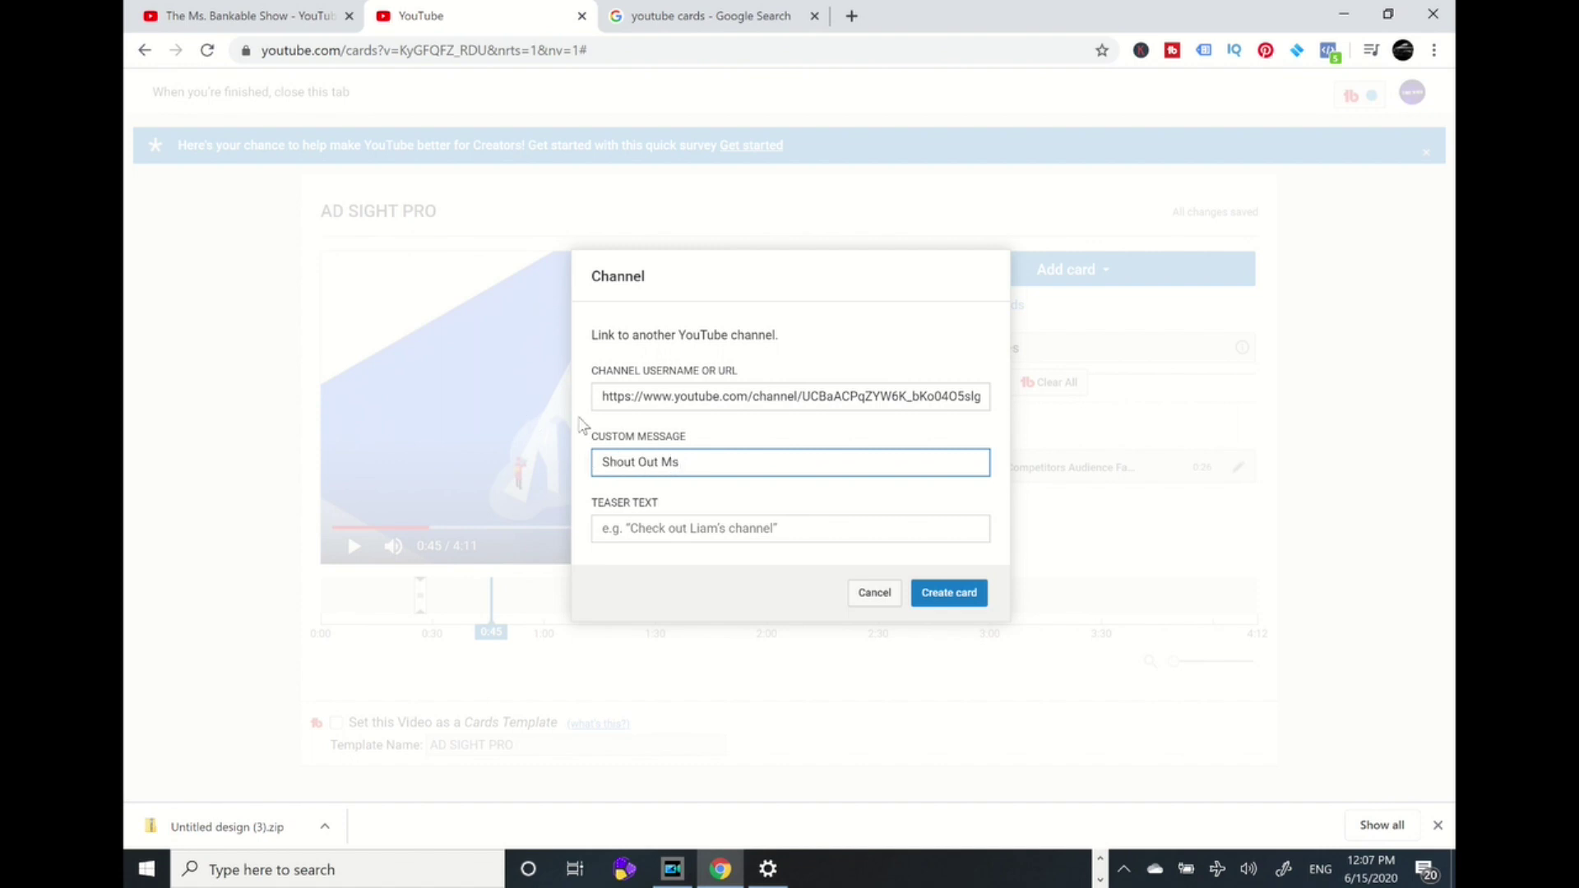
text( Ban)
text(kable )
text(S)
text(how)
Add the teaser 'Check Out Ms. Bankable Show' and create the channel card
click(701, 526)
text(Ch)
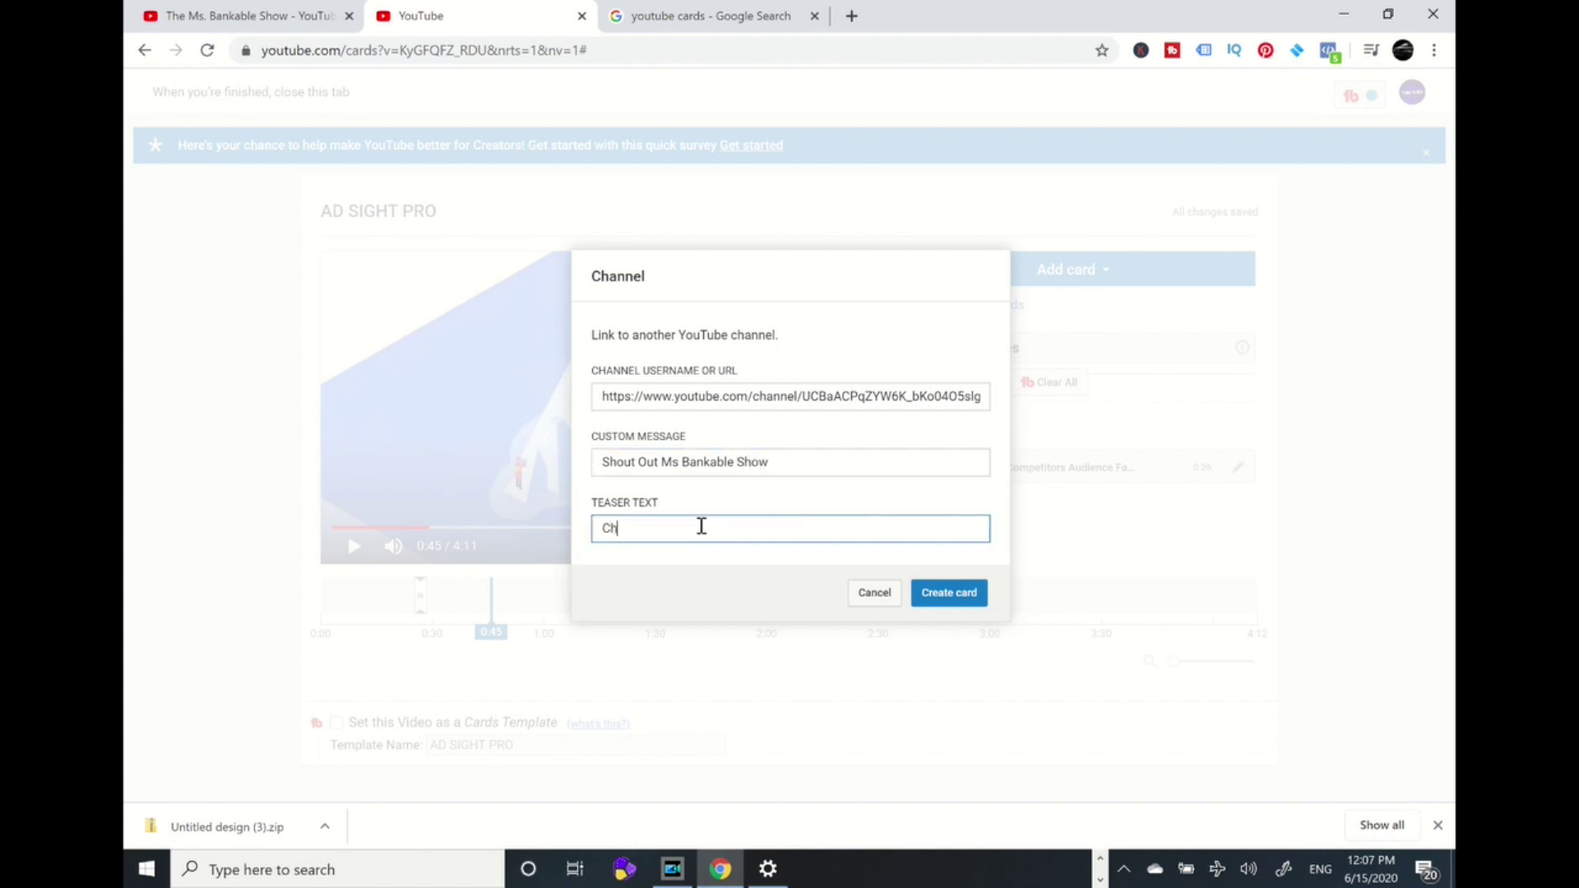
text(eck)
text( Out)
text( Ms. )
text(Ban)
text(kable )
text(Shpow)
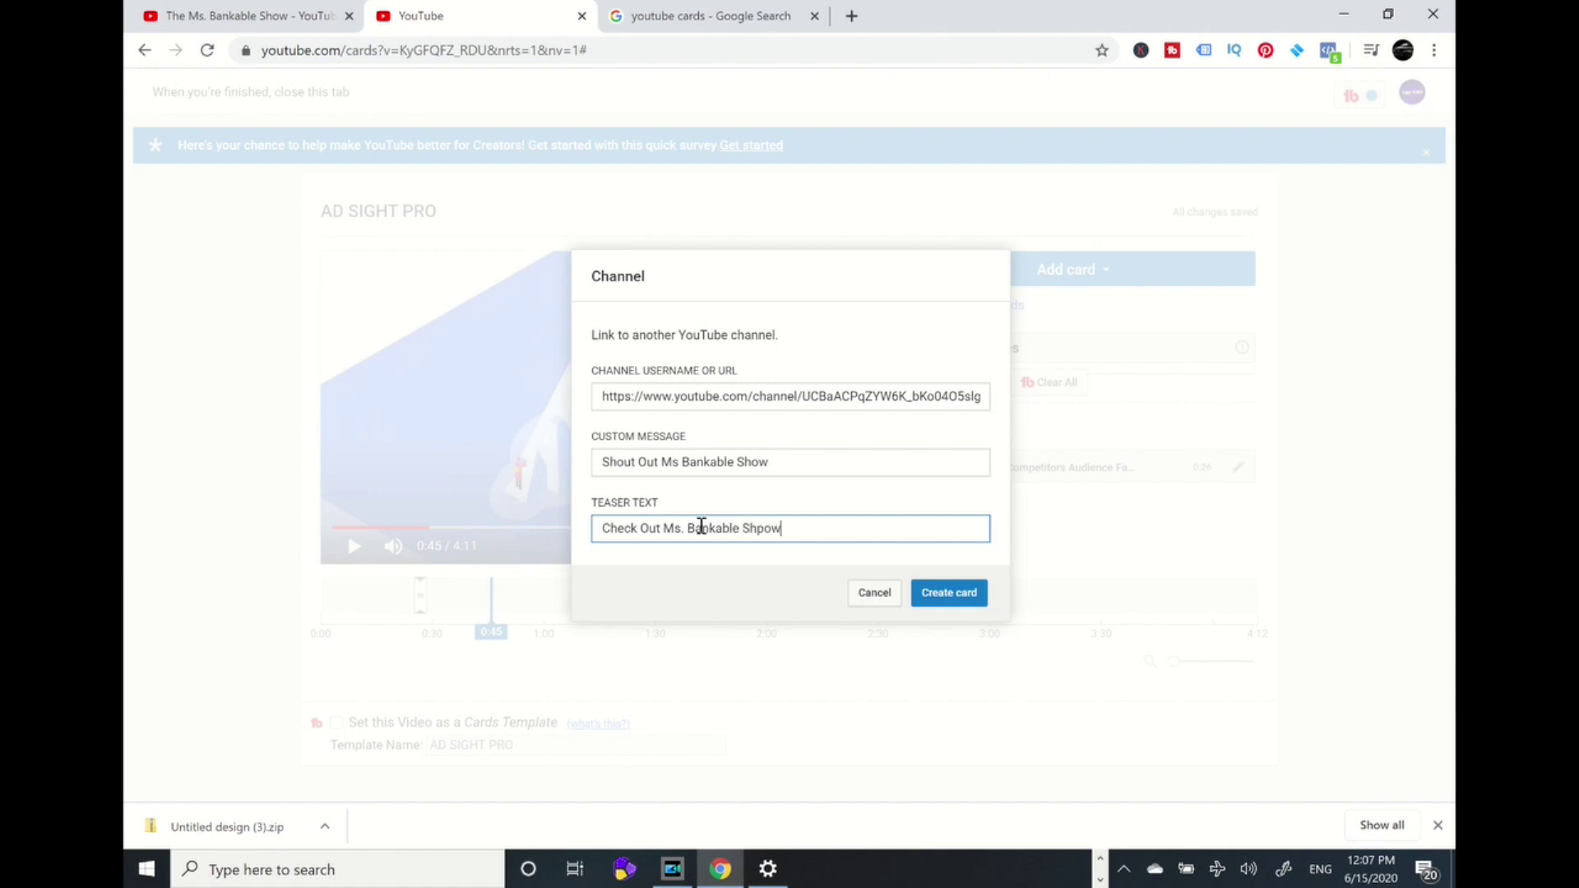
key(BackSpace)
key(BackSpace)
key(BackSpace)
text(ow)
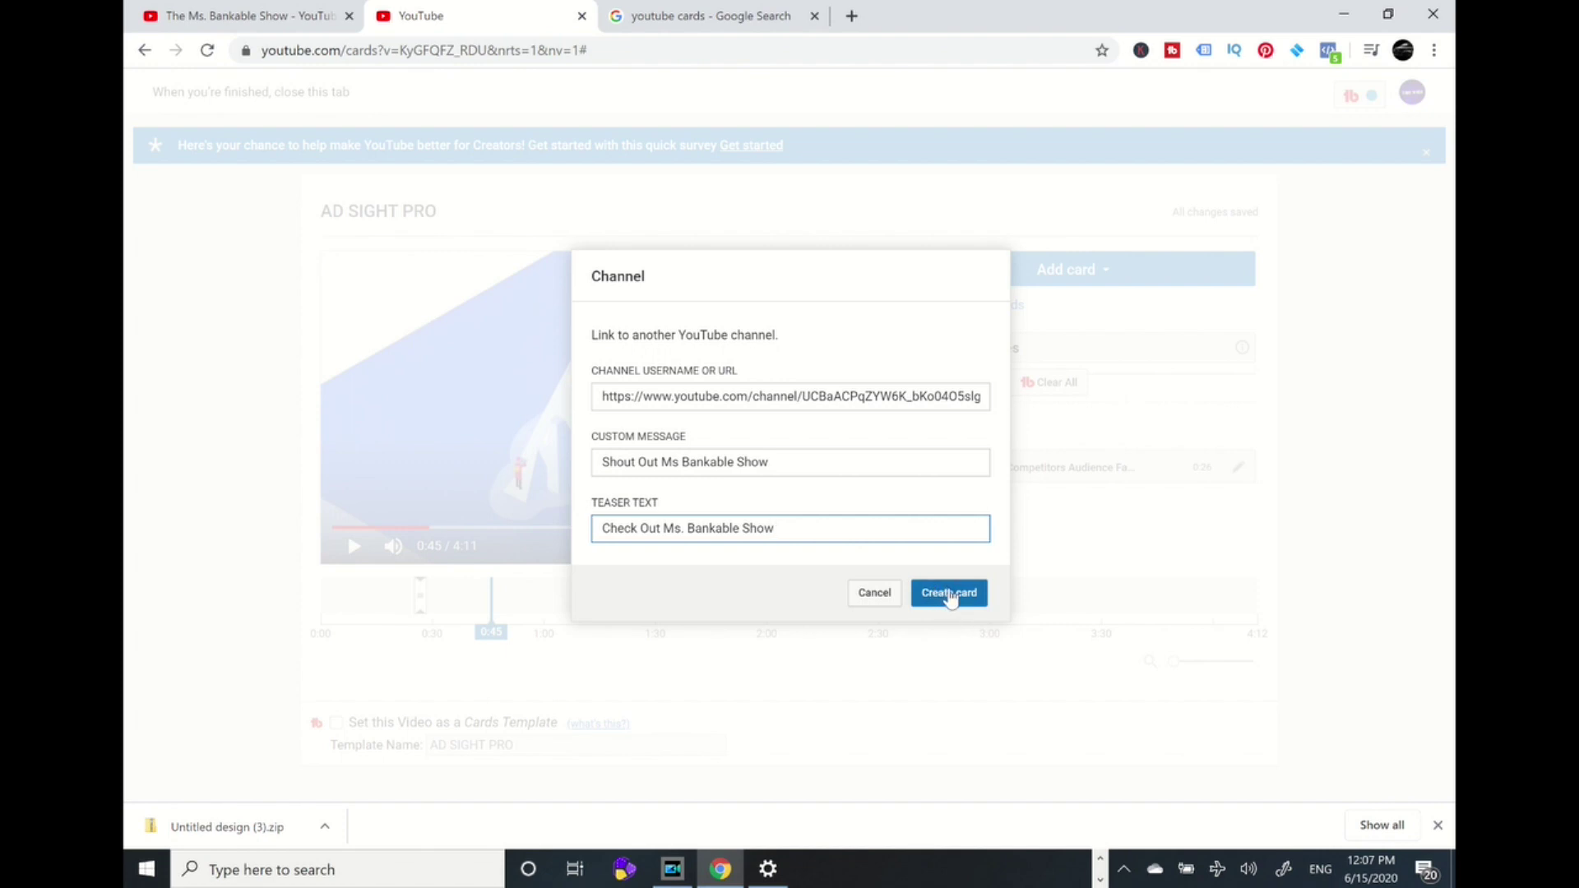
click(950, 594)
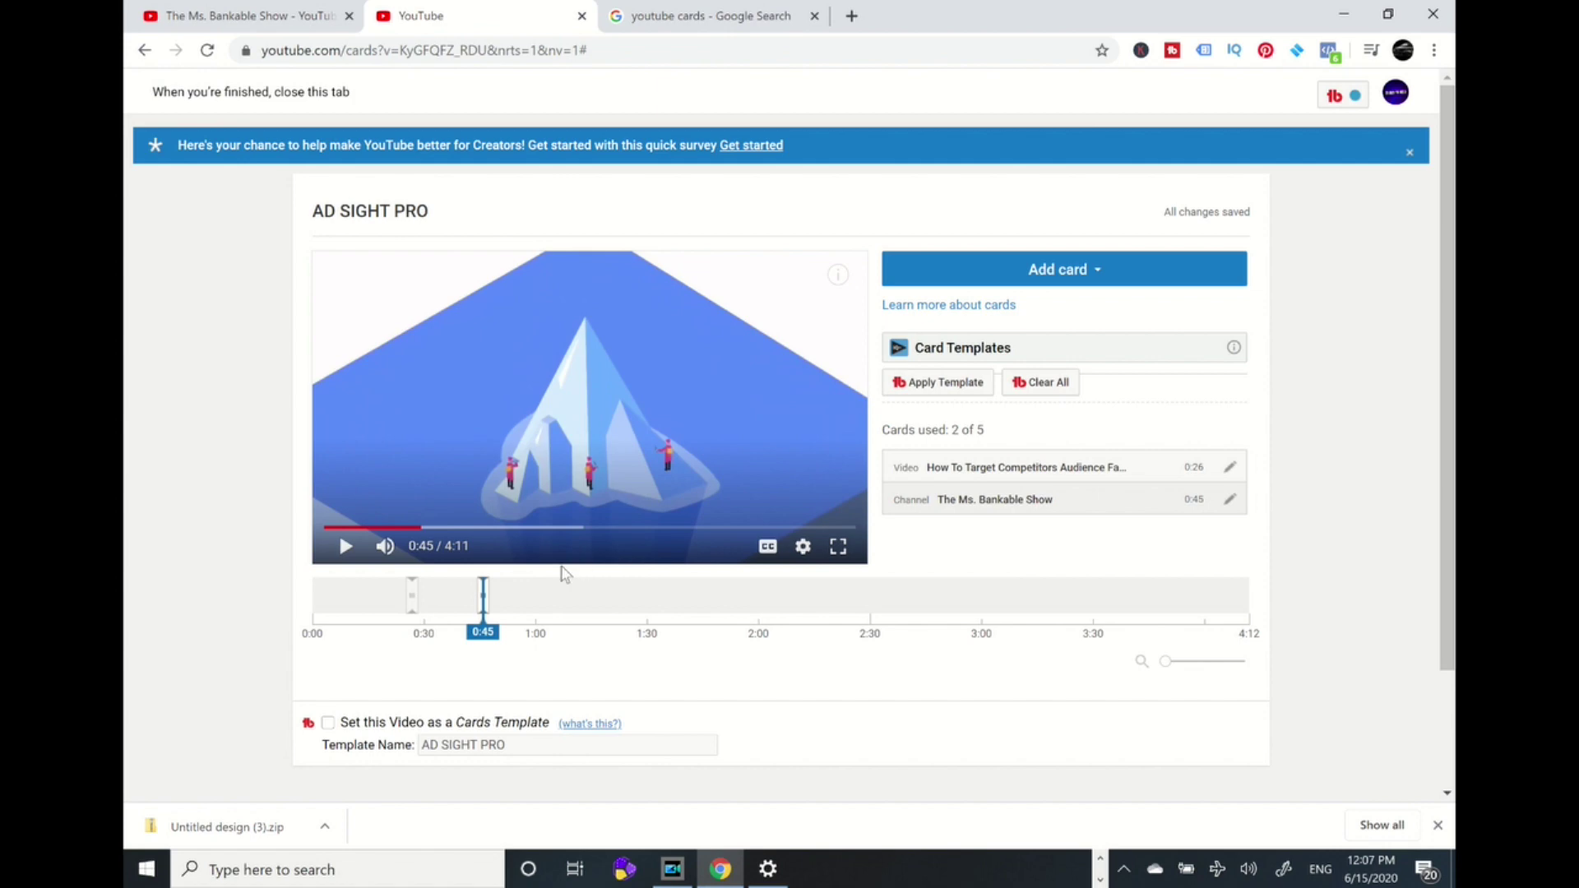
Play the preview from 0:27 and pause it at 0:48
click(383, 528)
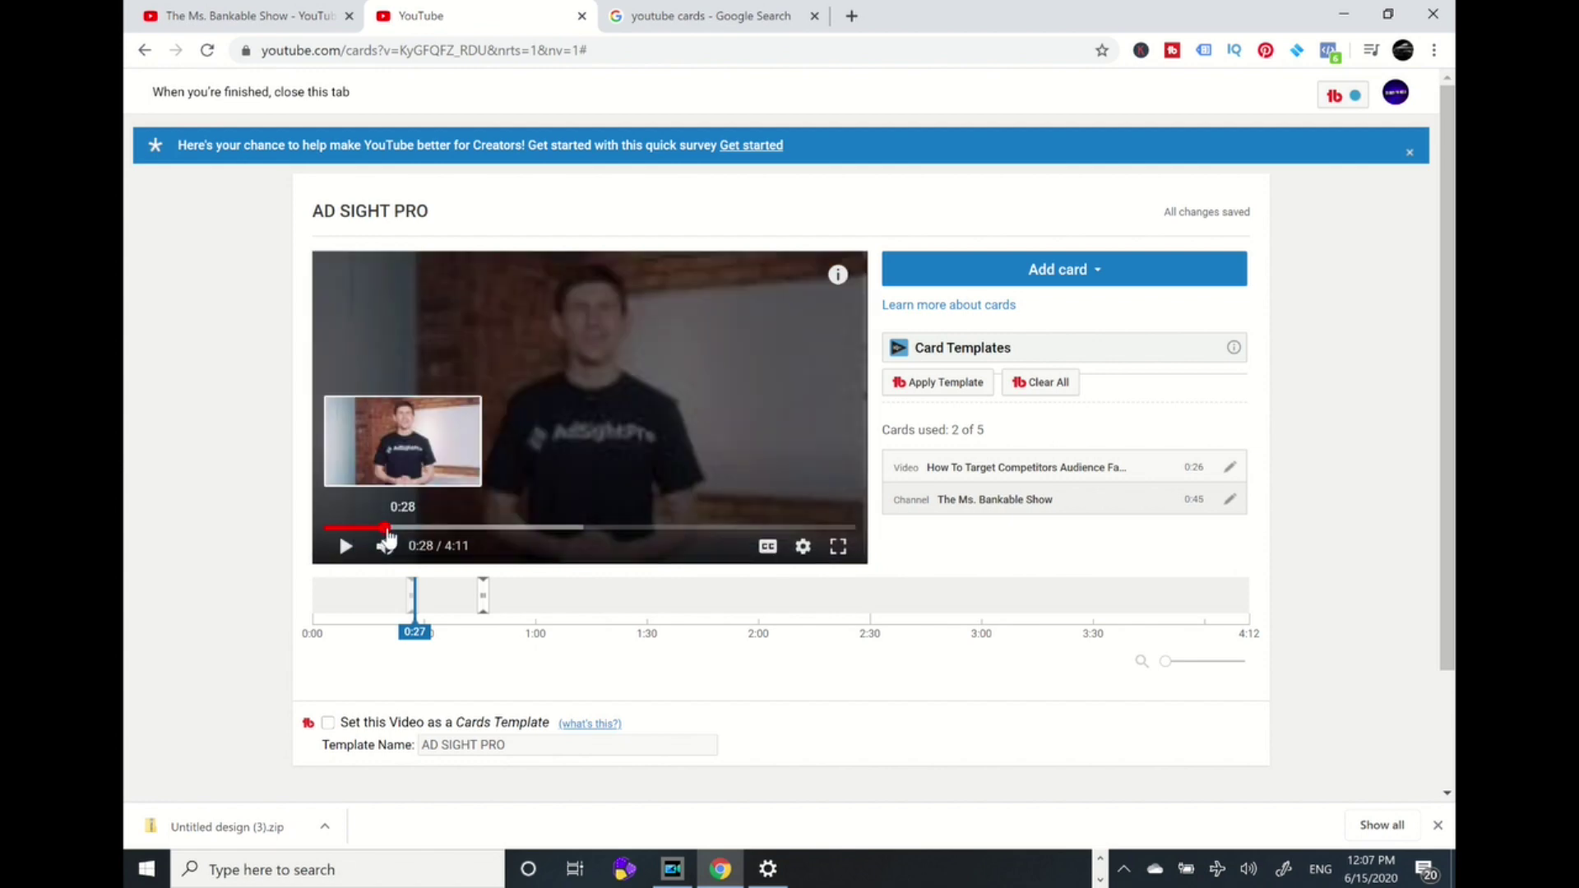
click(346, 547)
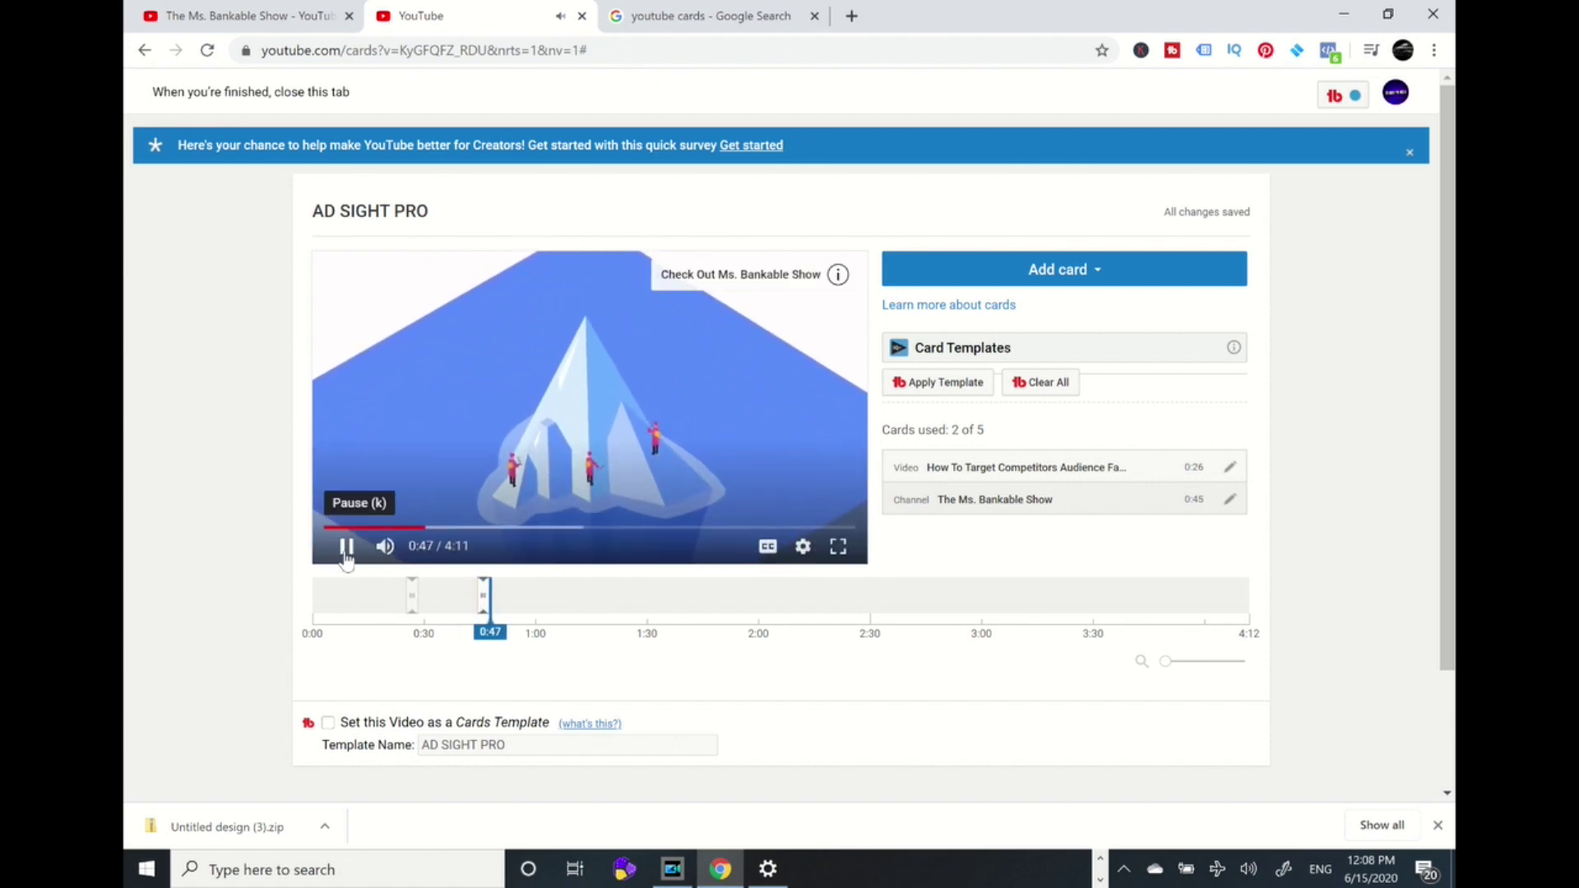
click(346, 547)
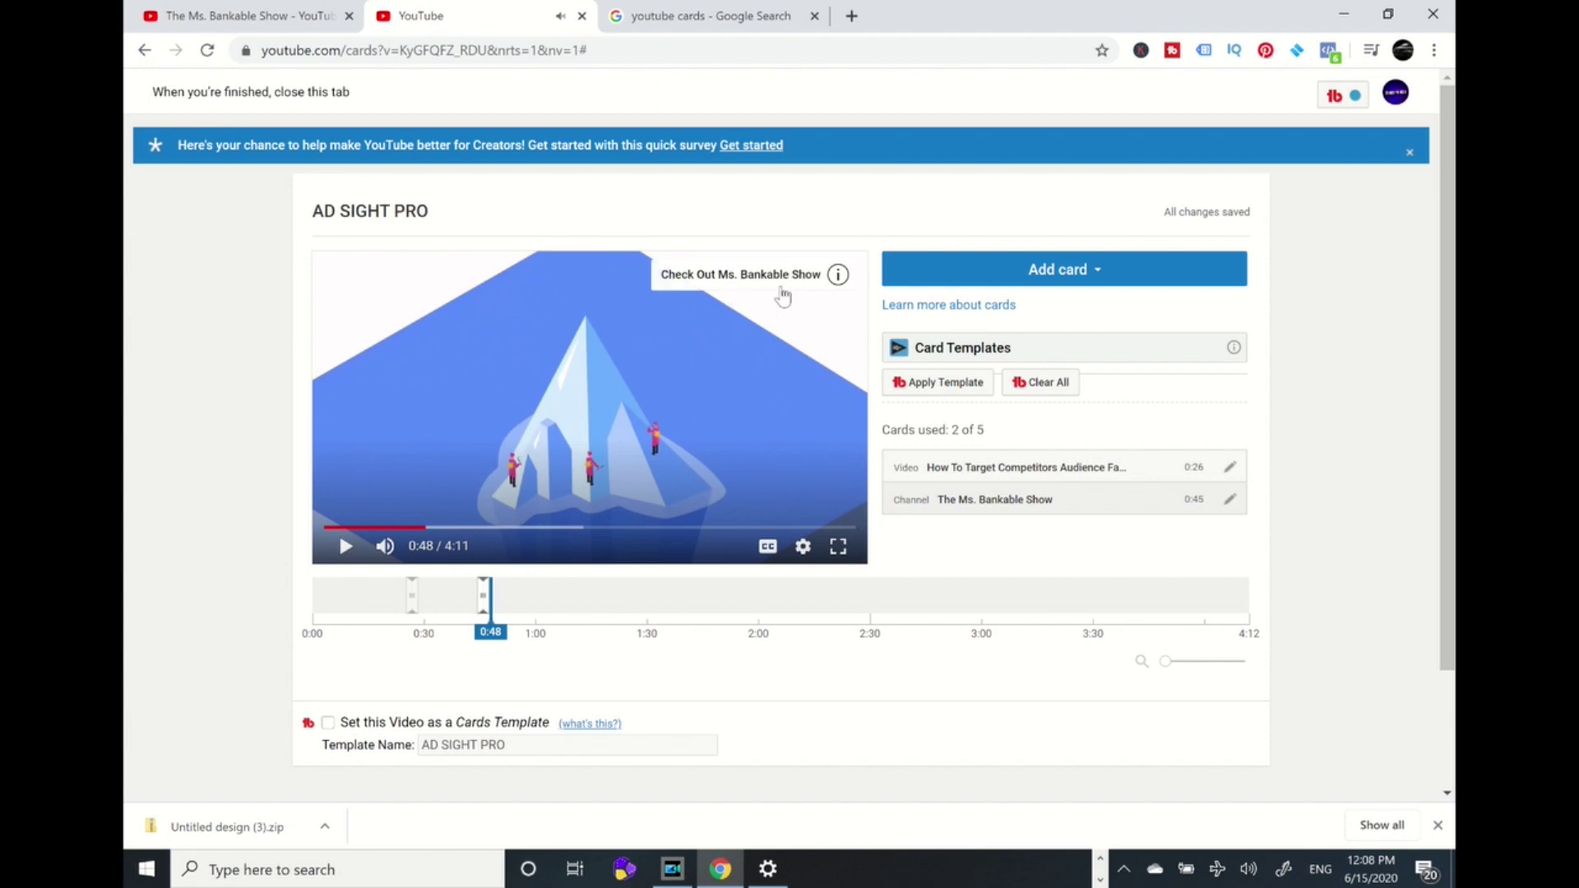
Expand the video's cards and follow The Ms. Bankable Show channel card
click(839, 276)
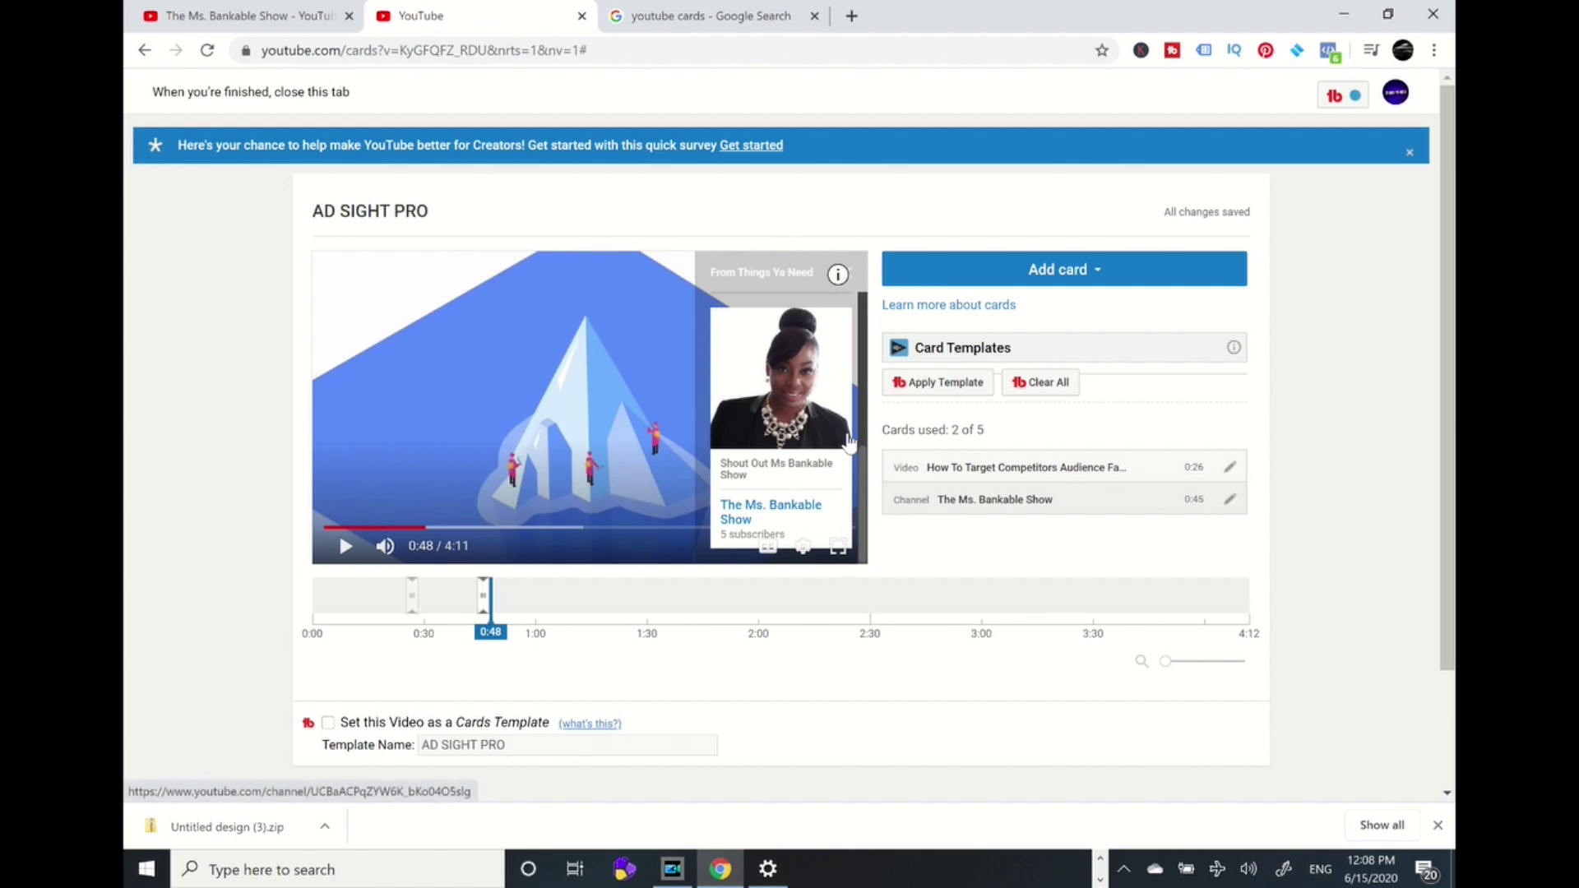
scroll(889, 395, down, 1)
scroll(913, 374, up, 1)
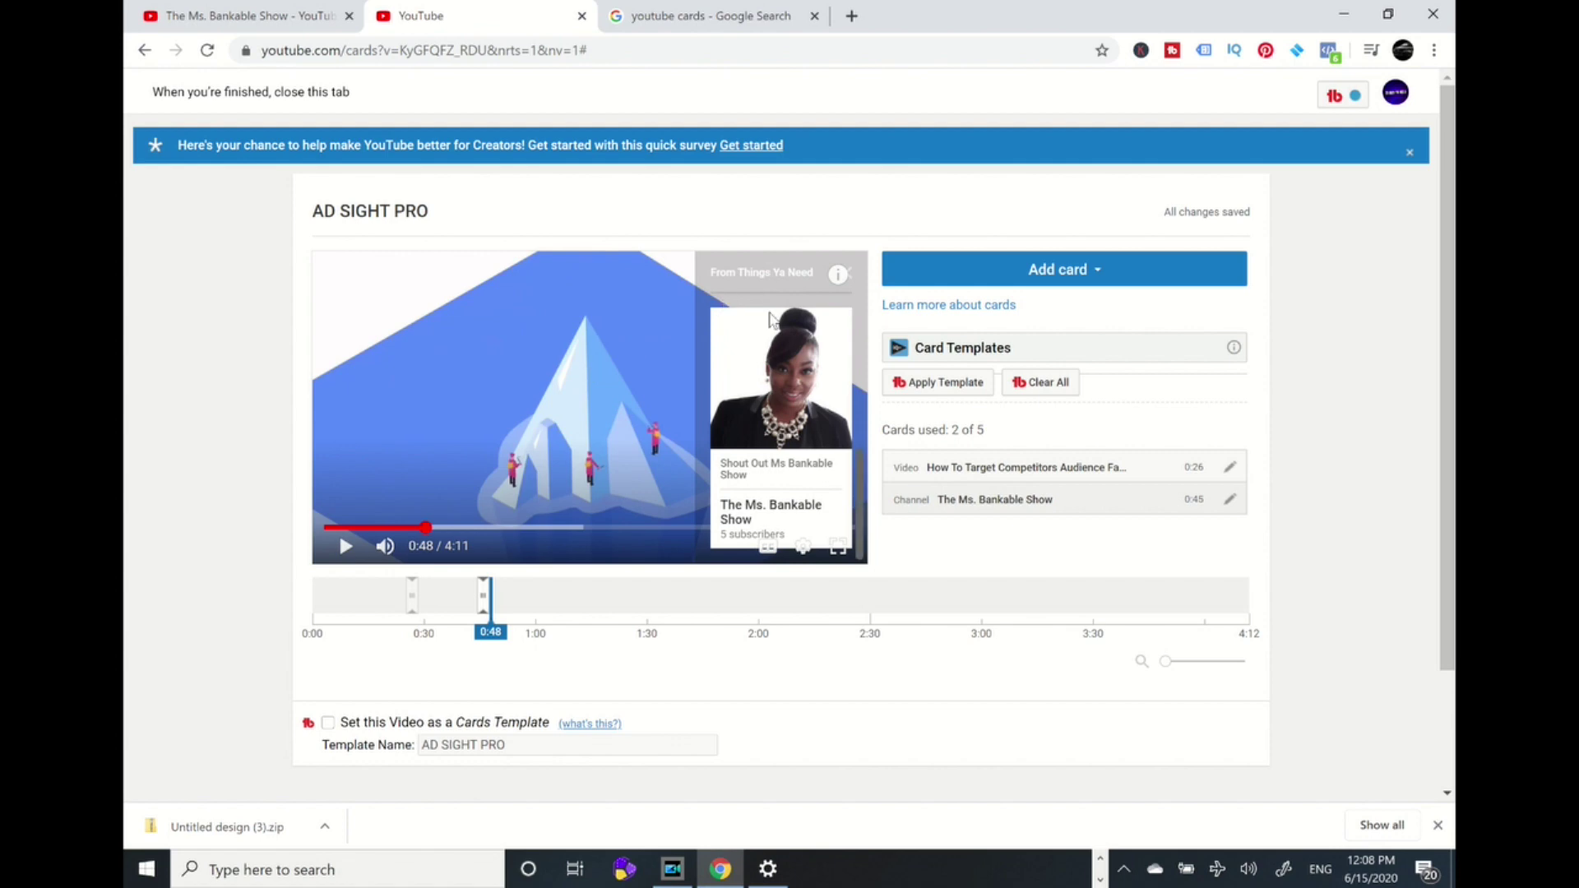
click(777, 463)
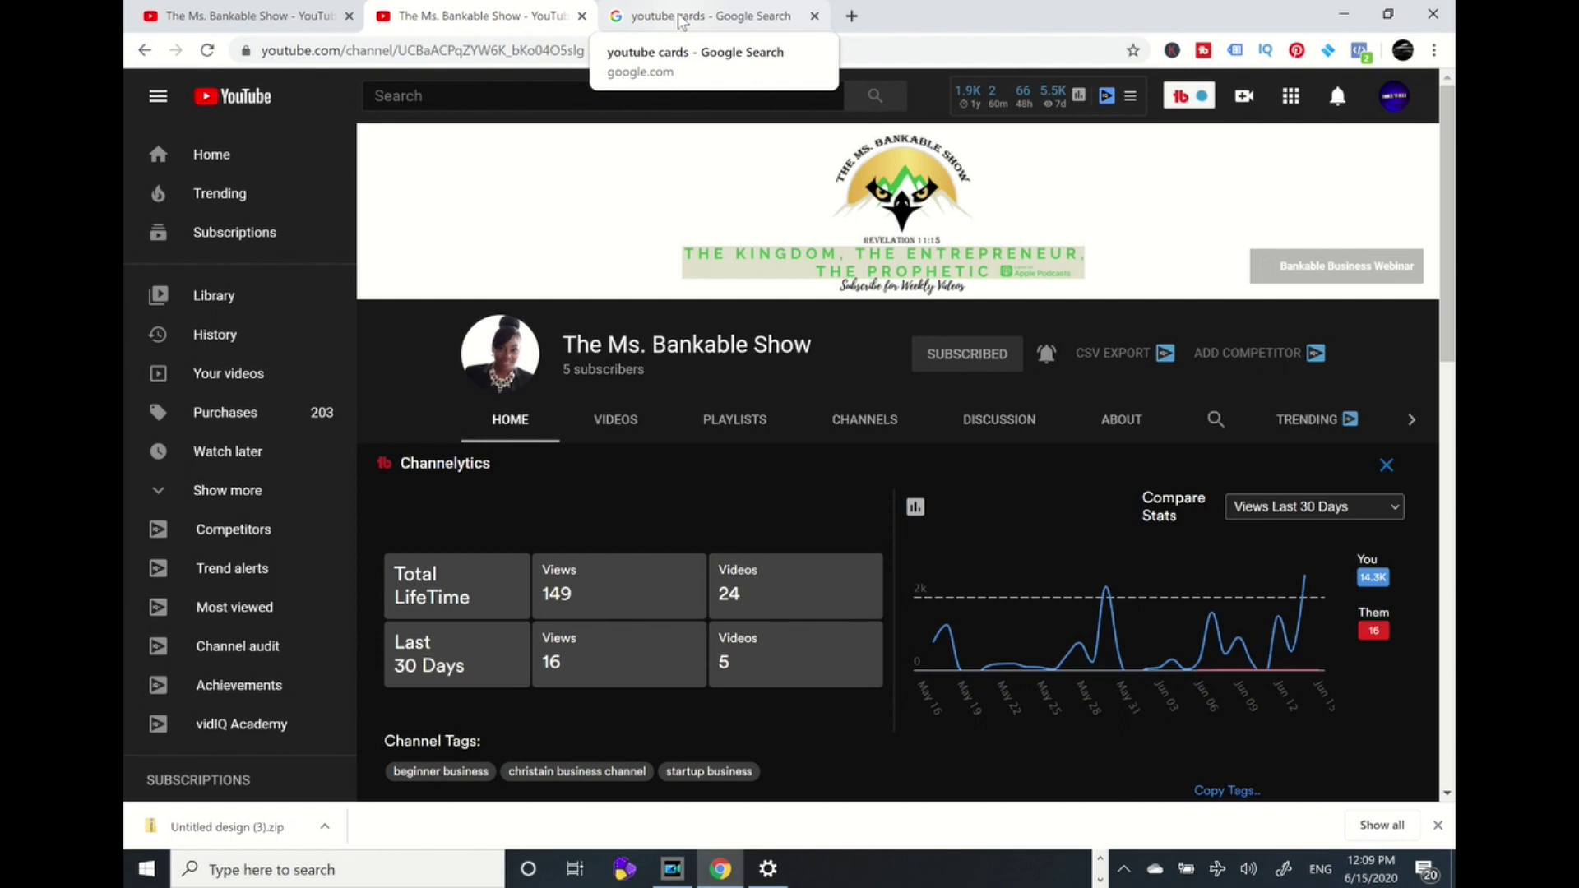
Go back from the Ms. Bankable Show channel page to the cards editor
click(146, 51)
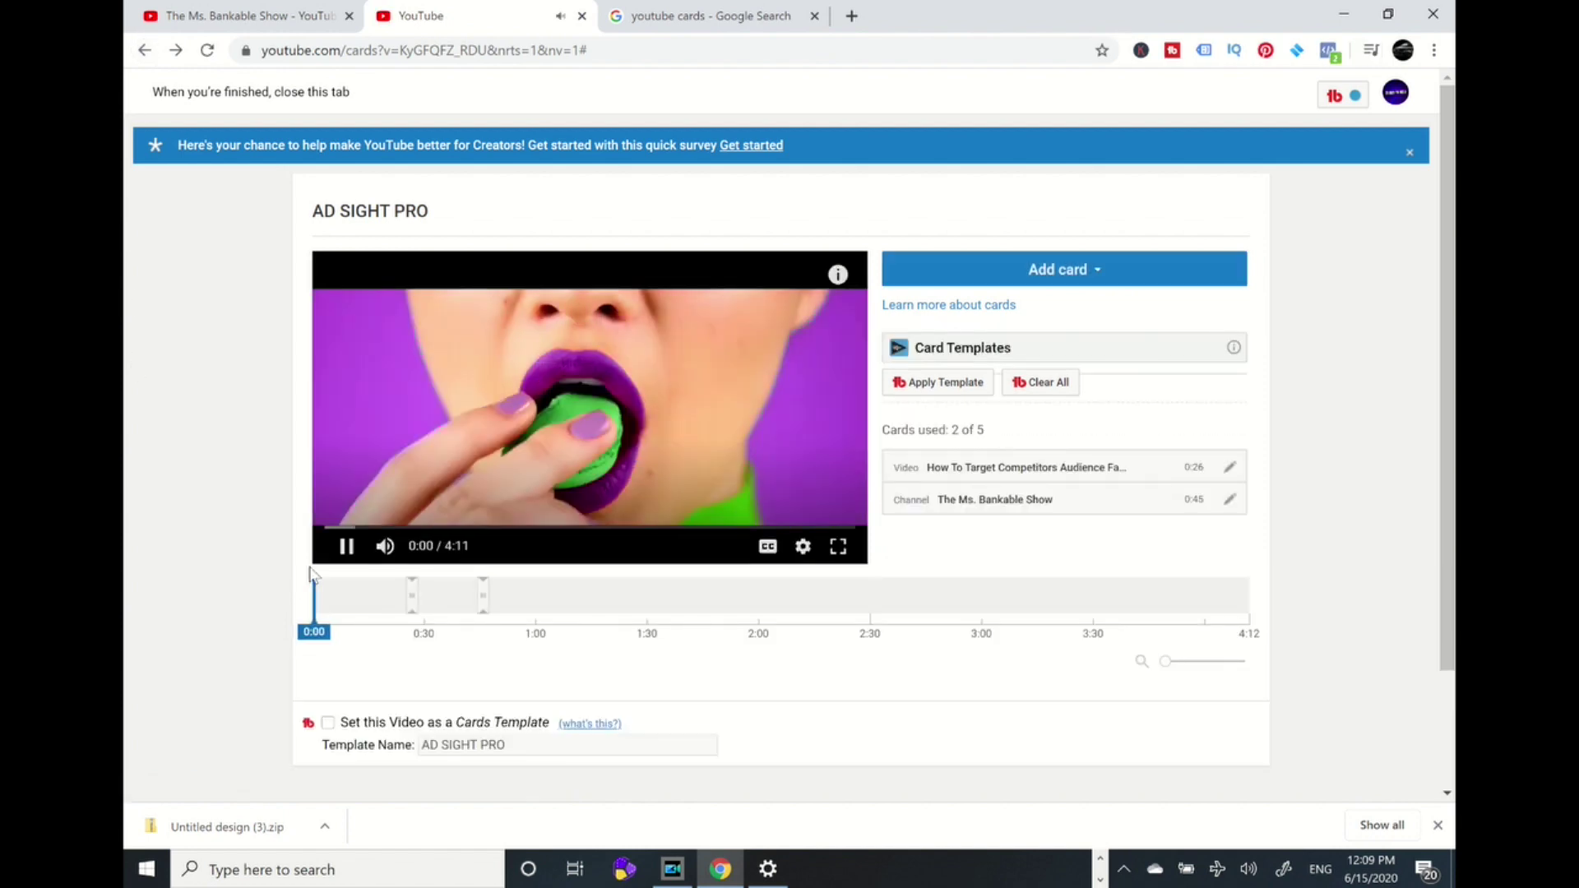
Pause the cards editor's video preview at 0:01
click(347, 547)
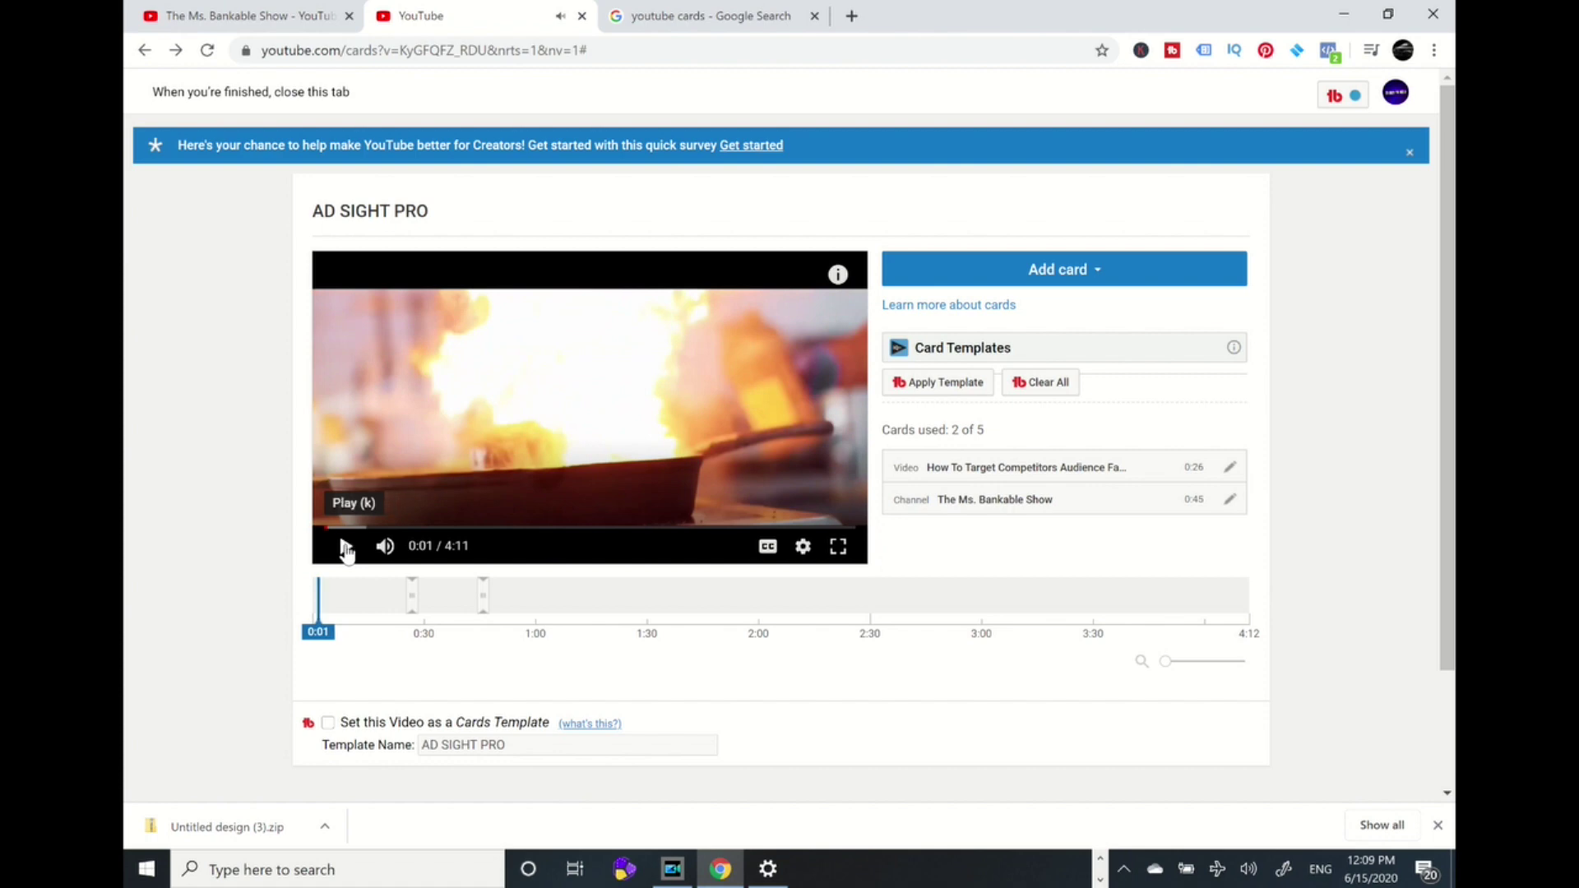